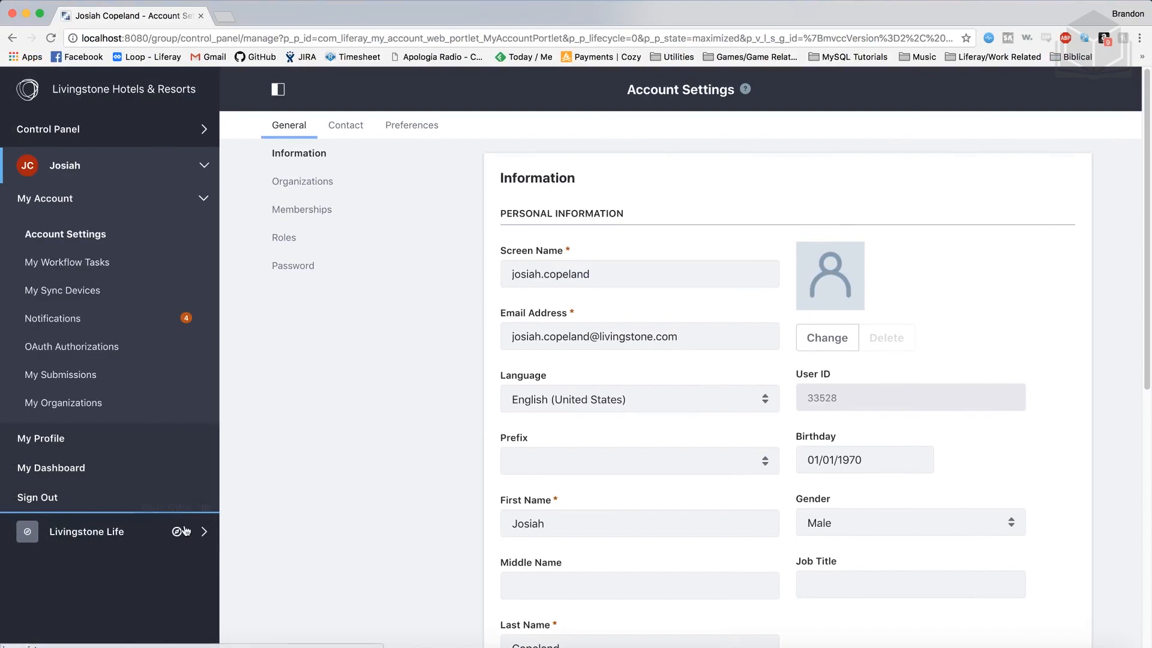
- Switch to the Livingstone Resort at Barcelona site, a child site of Livingstone Hotels & Resorts
{"action": "left_click", "coordinate": [146, 534]}
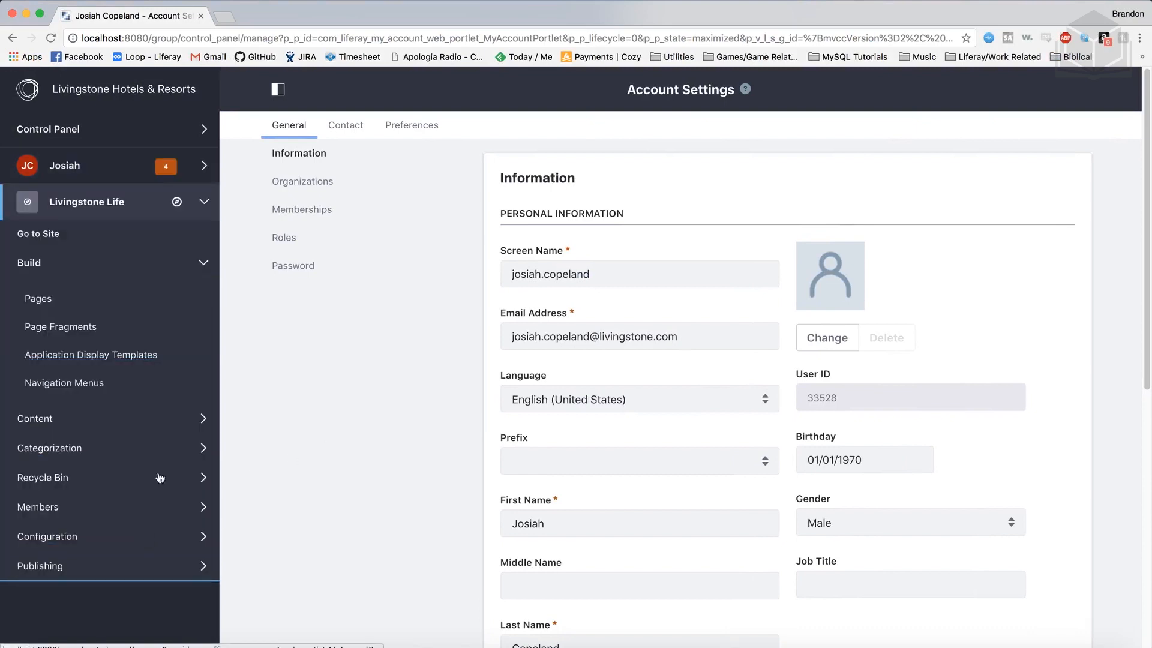
{"action": "left_click", "coordinate": [177, 203]}
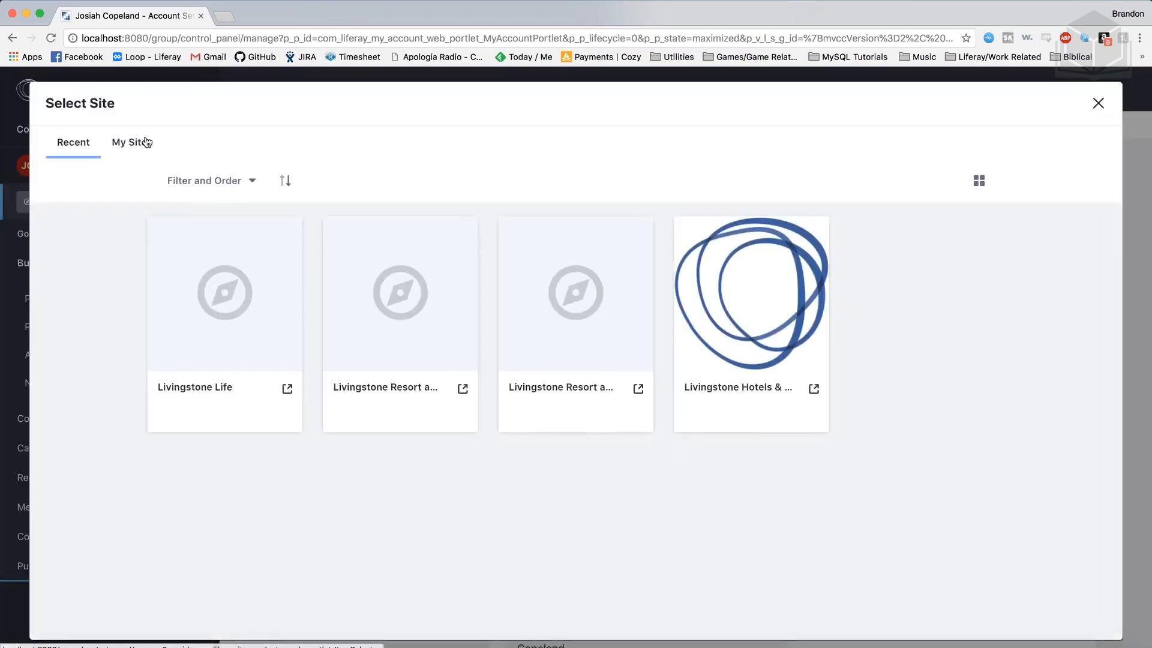
{"action": "left_click", "coordinate": [143, 147]}
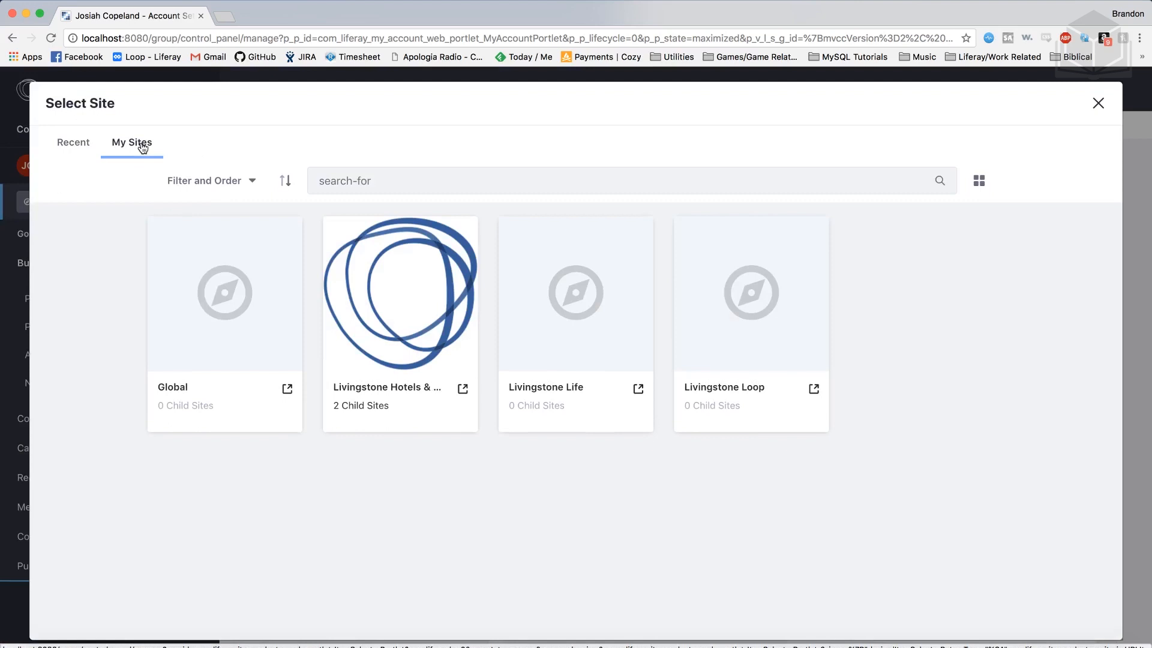
{"action": "left_click", "coordinate": [370, 408]}
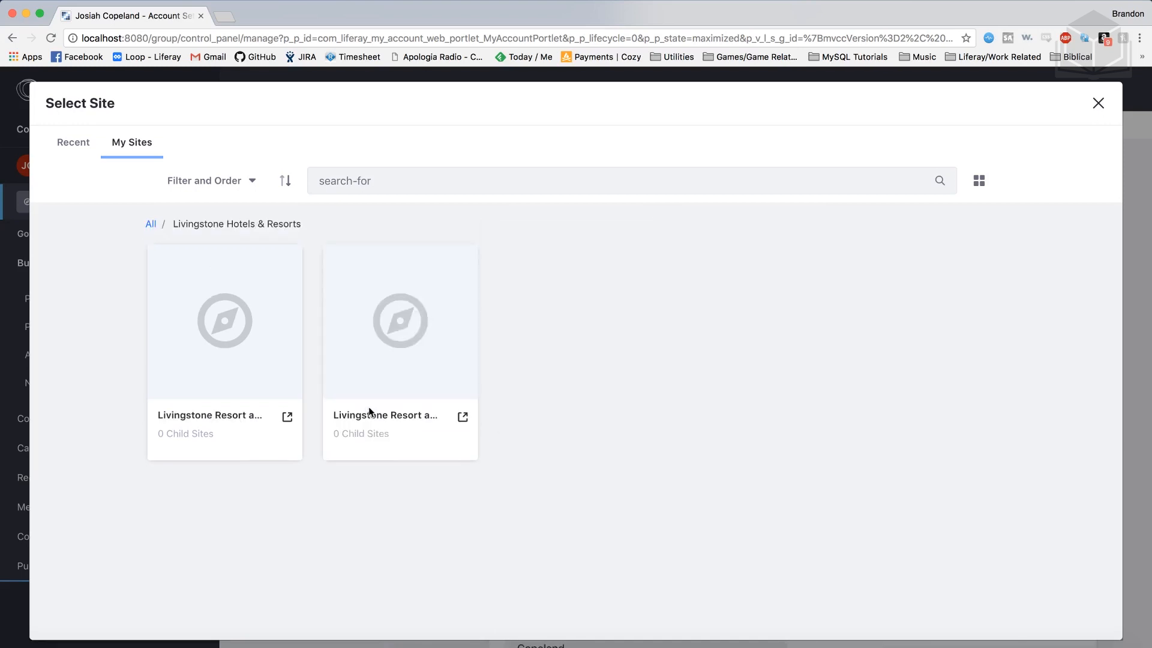
{"action": "left_click", "coordinate": [401, 416]}
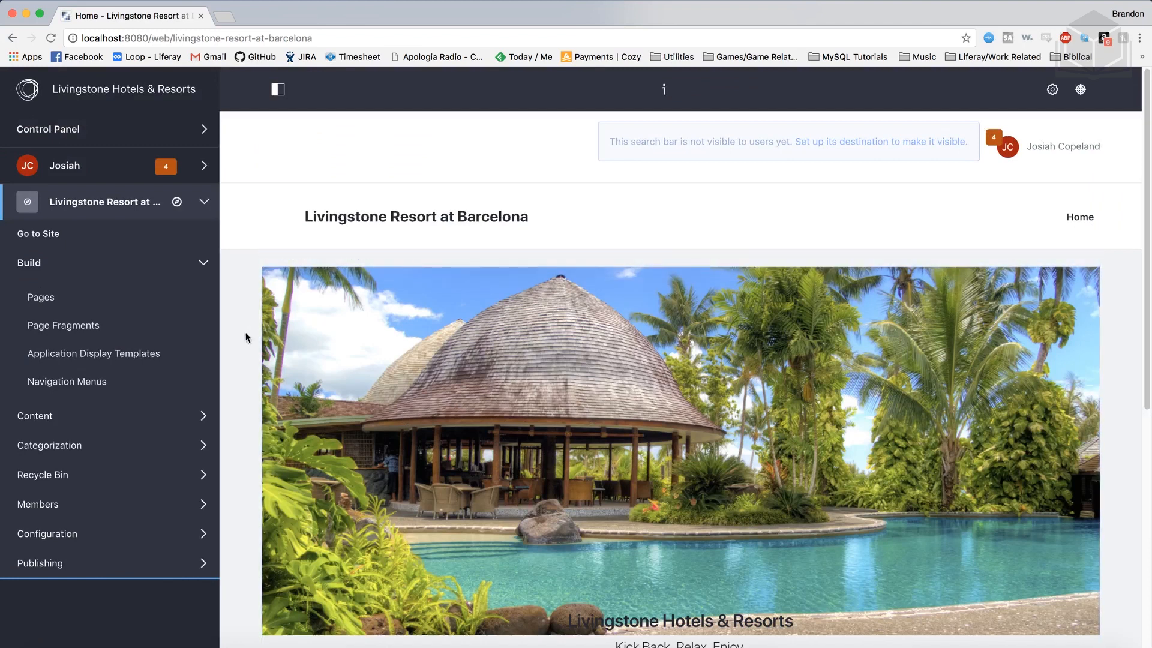
- Look over the Barcelona site's home page and read the information notice about its page template link
{"action": "scroll", "coordinate": [246, 337], "scroll_direction": "down", "scroll_amount": 3}
{"action": "scroll", "coordinate": [246, 337], "scroll_direction": "up", "scroll_amount": 3}
{"action": "scroll", "coordinate": [246, 337], "scroll_direction": "down", "scroll_amount": 5}
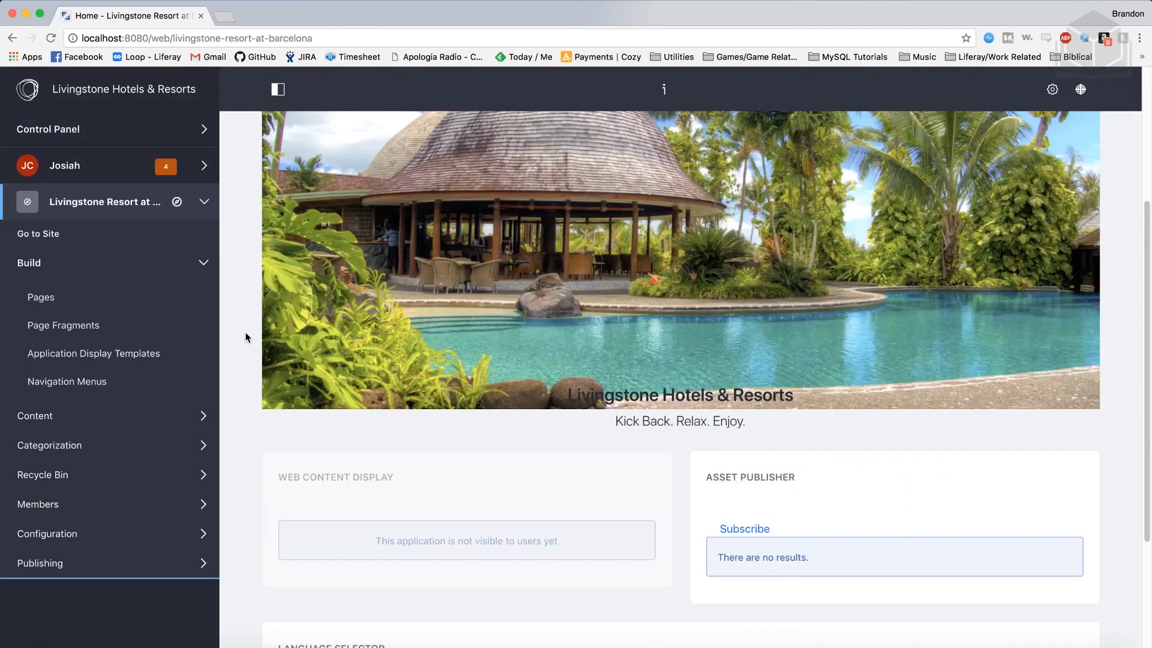
{"action": "scroll", "coordinate": [246, 337], "scroll_direction": "up", "scroll_amount": 5}
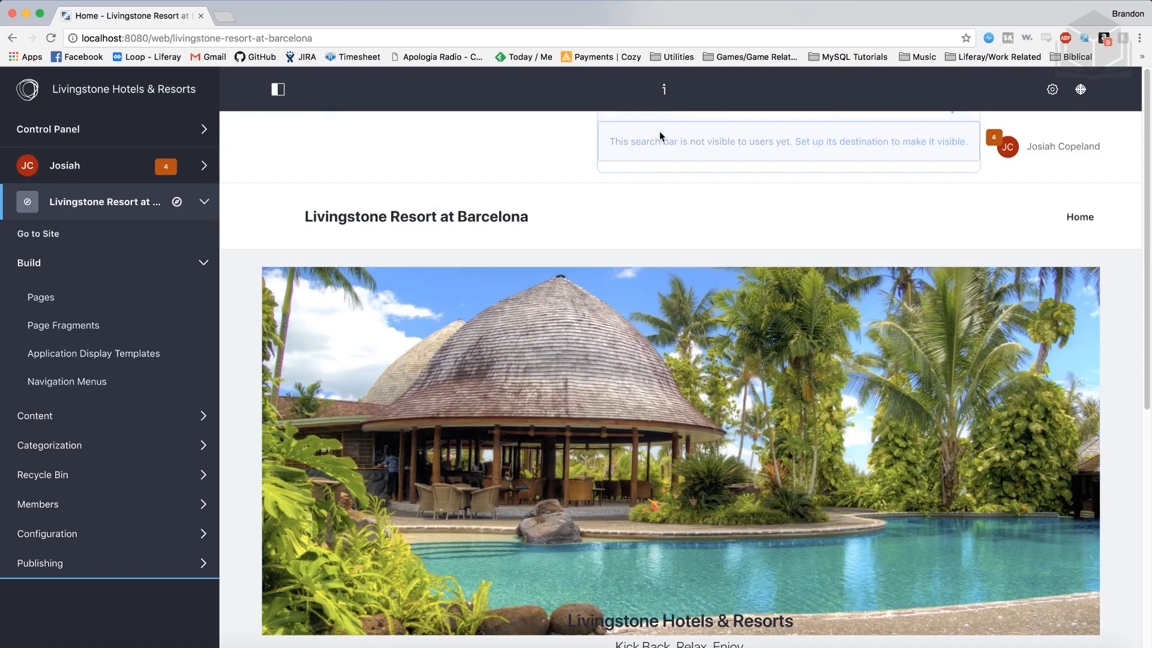
{"action": "left_click", "coordinate": [664, 90]}
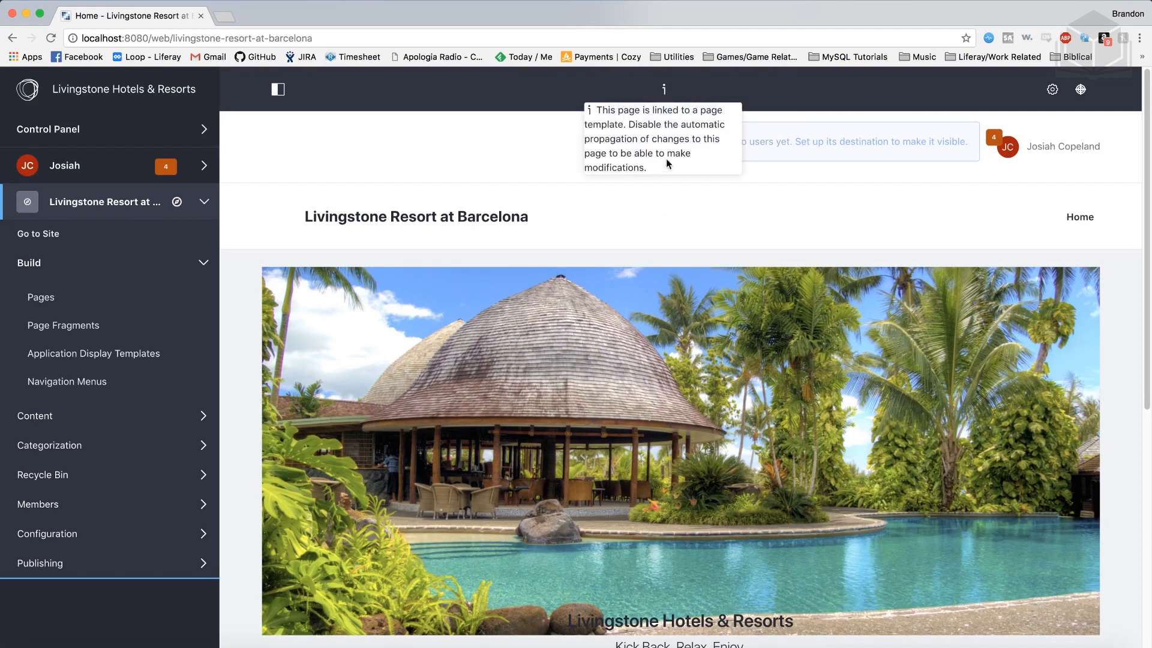
{"action": "left_click", "coordinate": [722, 94]}
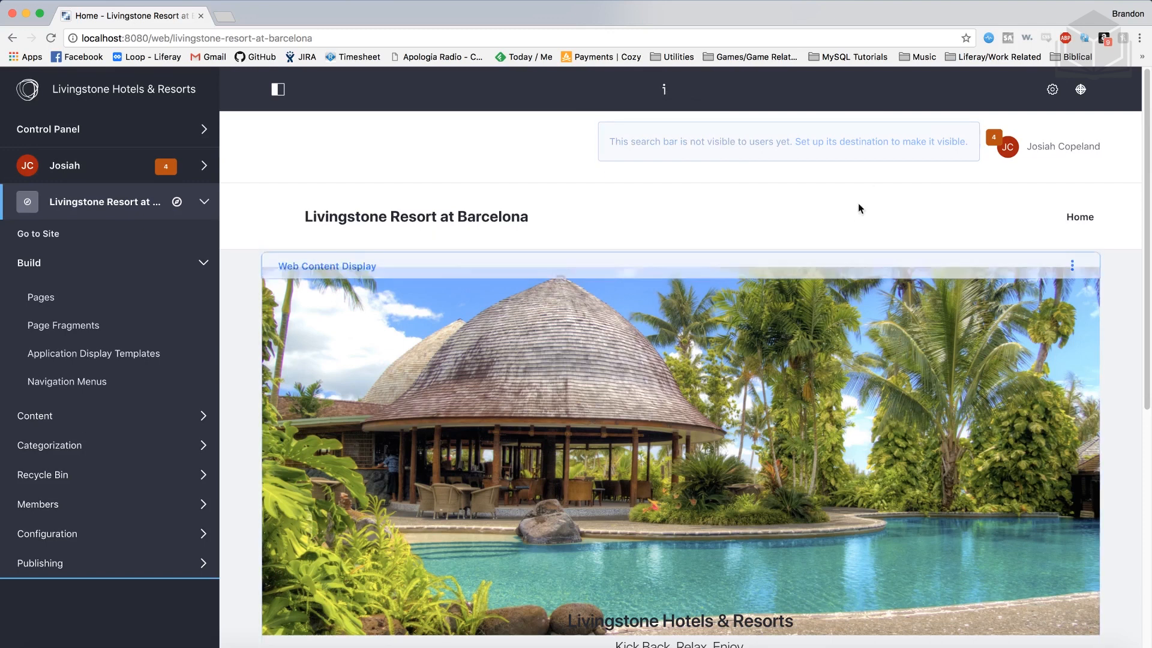
- Disable Inherit Changes in the Home page's general settings and save the page
{"action": "left_click", "coordinate": [1052, 91]}
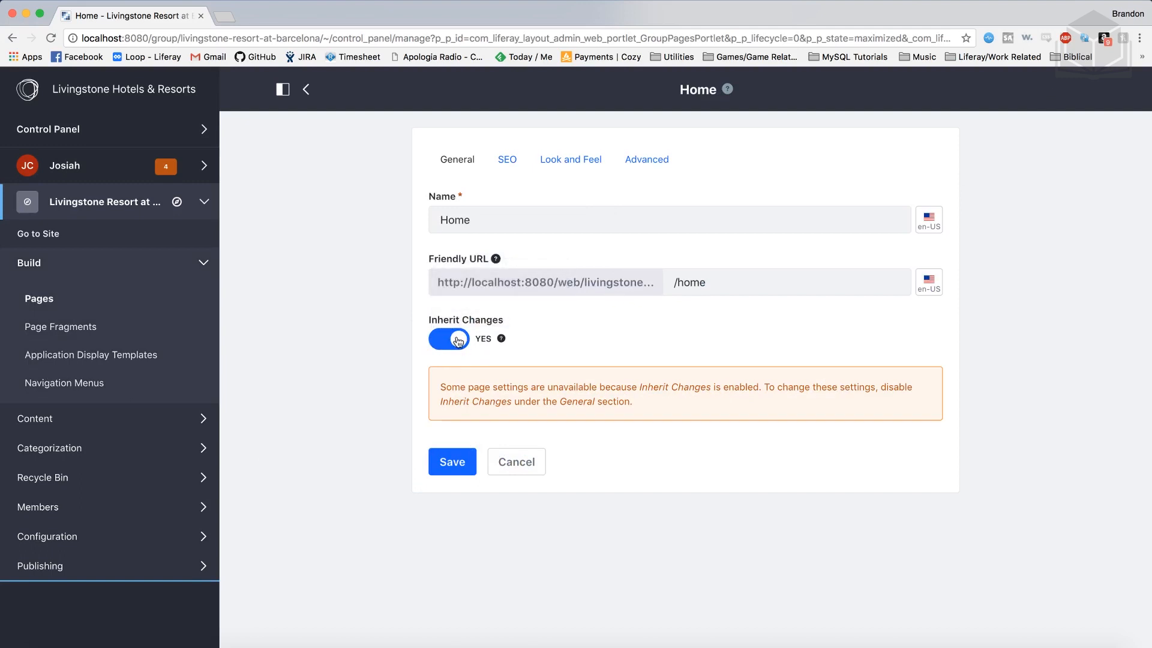
{"action": "left_click", "coordinate": [458, 342]}
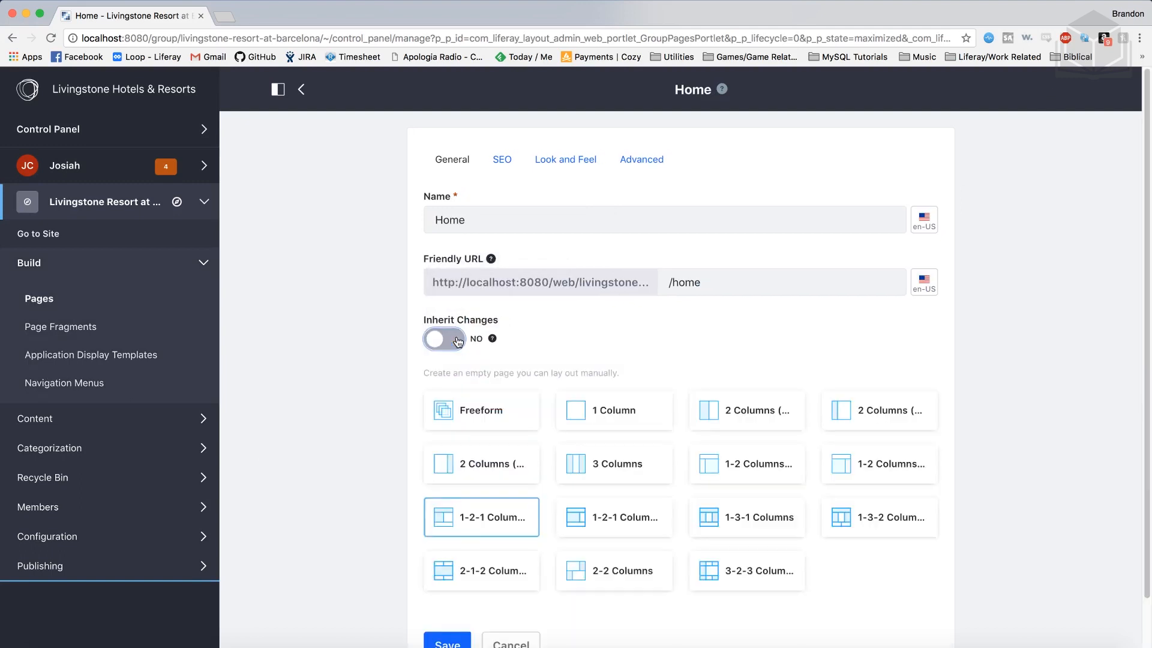
{"action": "scroll", "coordinate": [458, 341], "scroll_direction": "down", "scroll_amount": 2}
{"action": "left_click", "coordinate": [463, 601]}
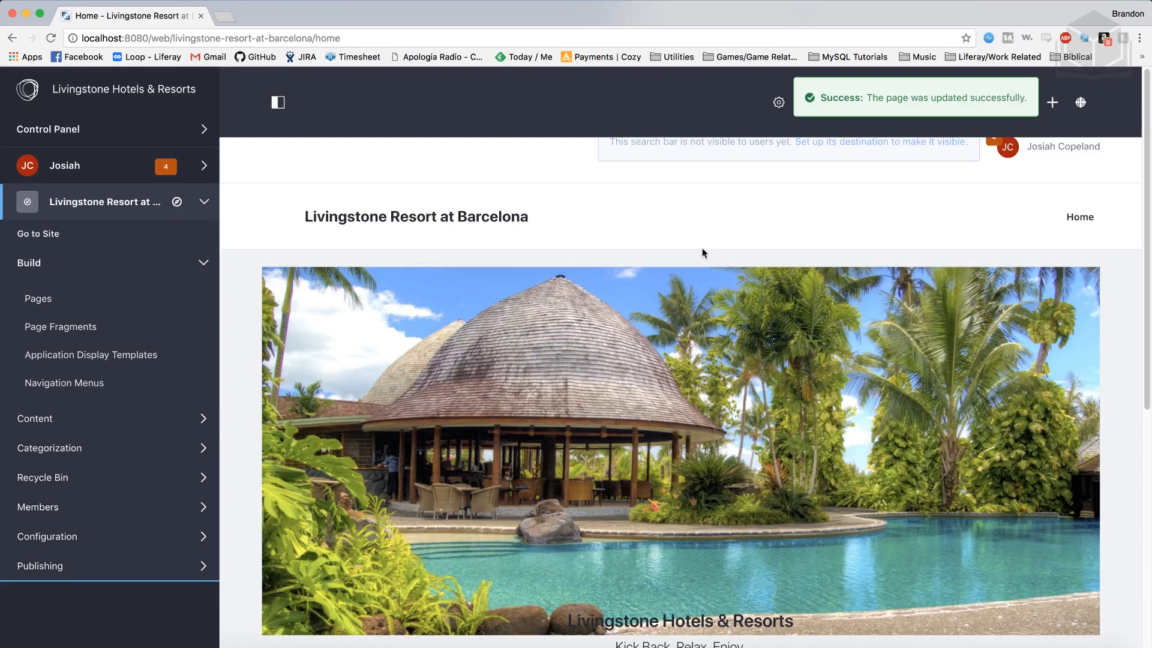
{"action": "left_click_drag", "start_coordinate": [997, 254], "coordinate": [999, 264]}
{"action": "left_click", "coordinate": [1052, 102]}
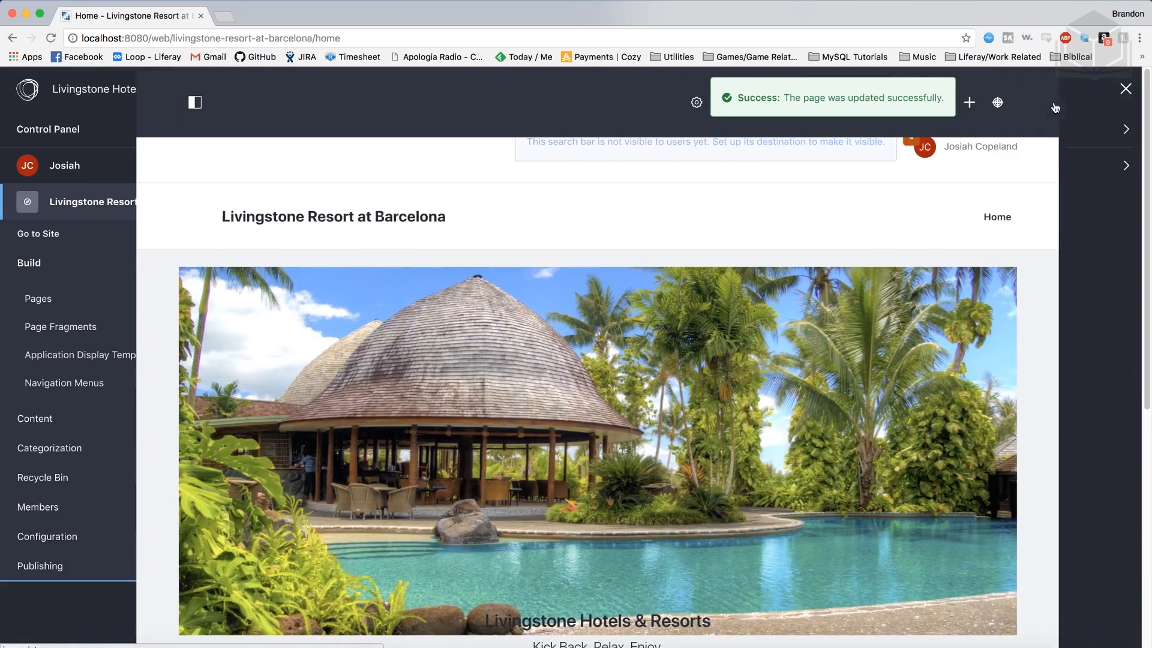
{"action": "left_click", "coordinate": [1123, 89]}
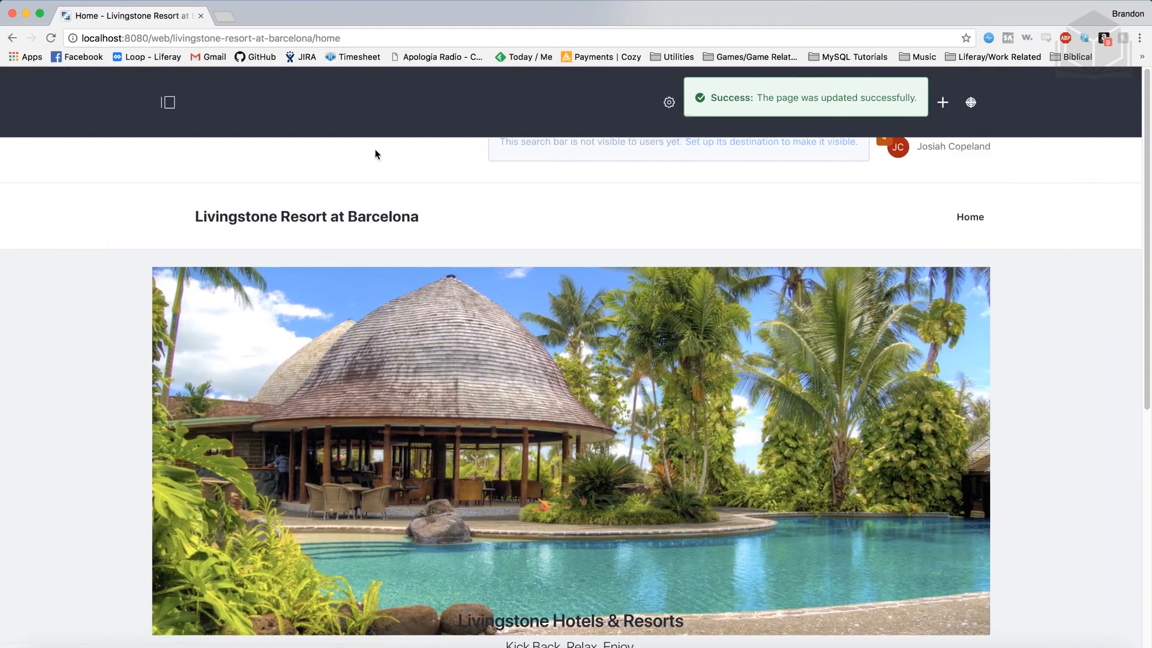
{"action": "left_click", "coordinate": [154, 107]}
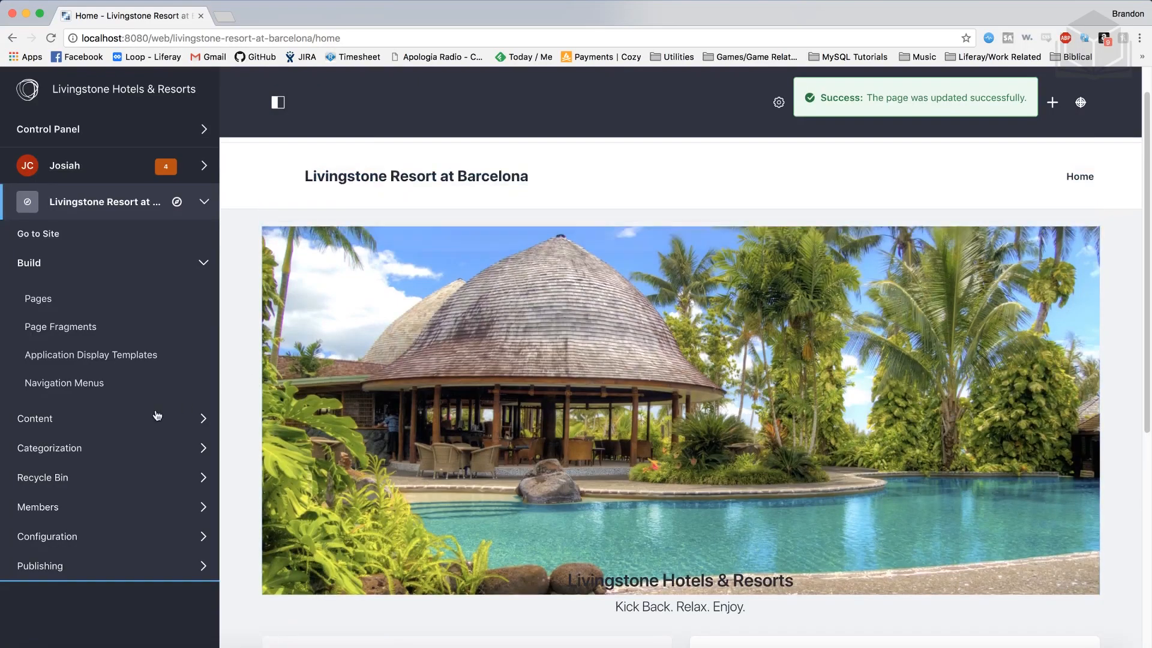
- Go to the Barcelona site's Web Content administration and bring up a new import process
{"action": "left_click", "coordinate": [112, 416]}
{"action": "left_click", "coordinate": [82, 458]}
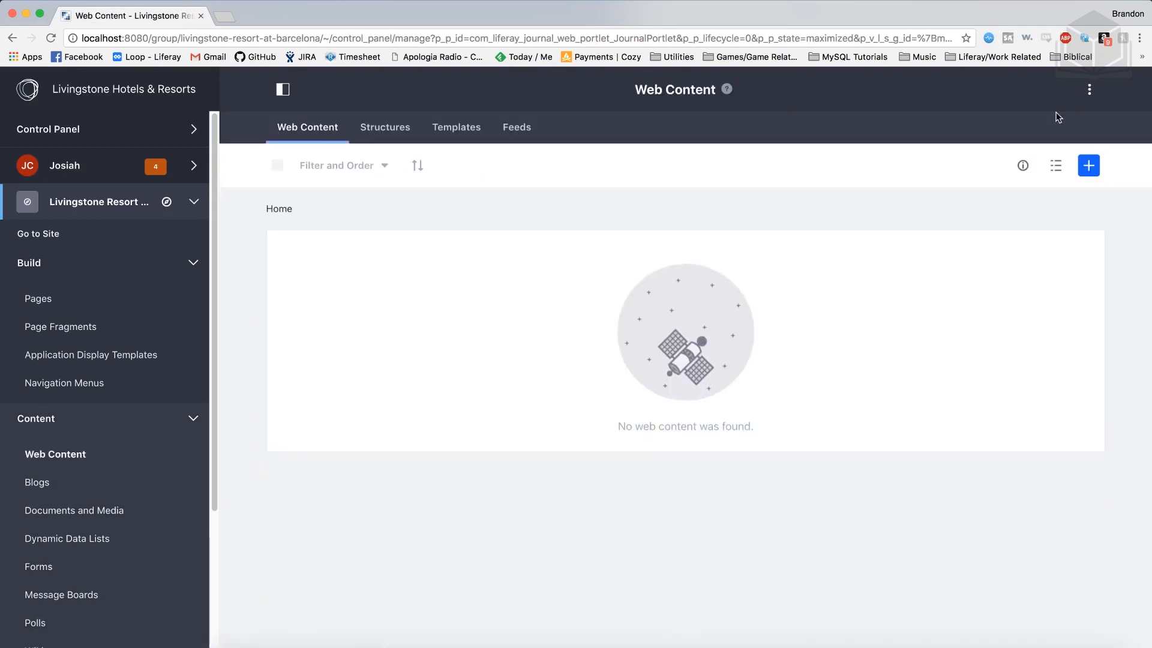
{"action": "left_click", "coordinate": [1089, 91]}
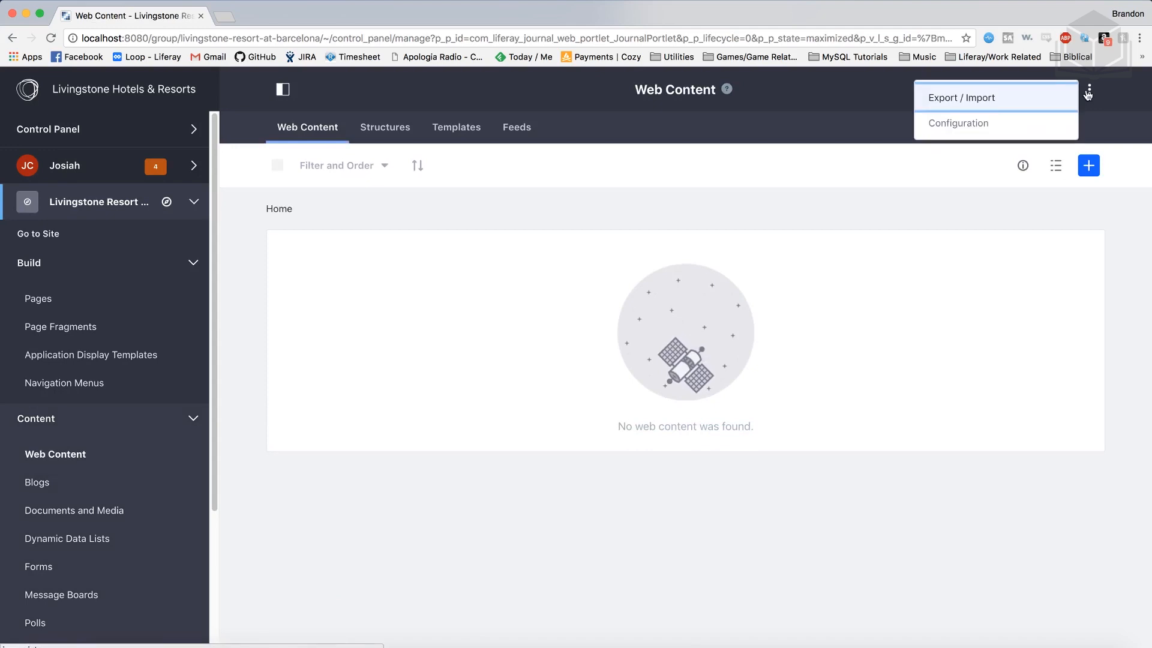
{"action": "left_click", "coordinate": [1005, 106]}
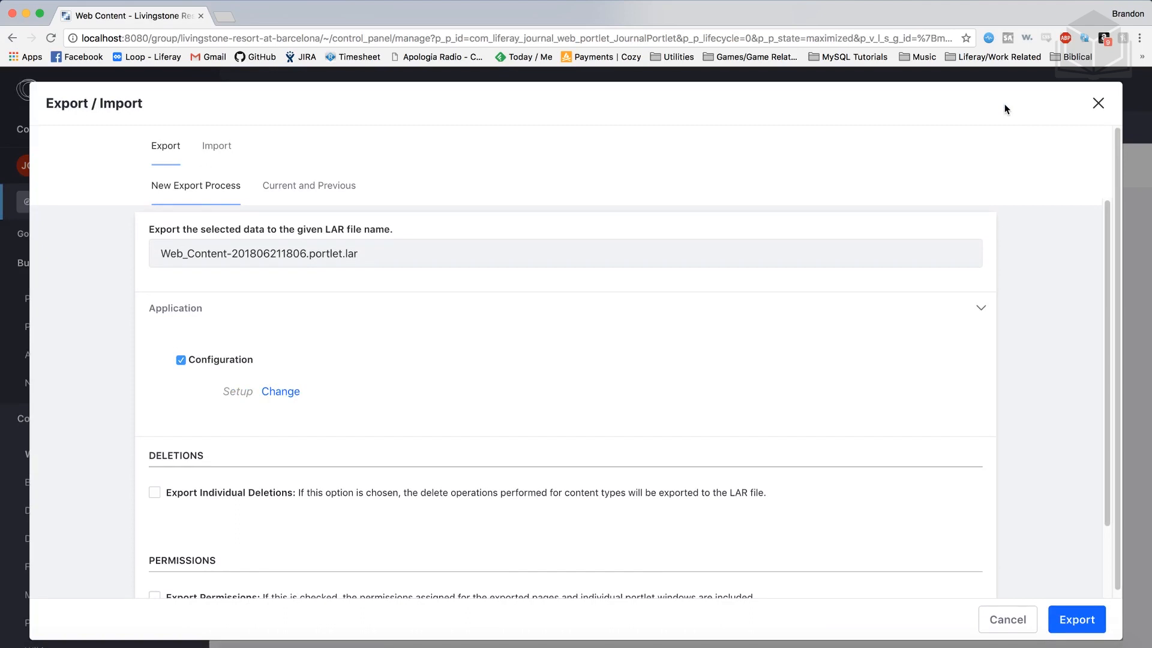
{"action": "left_click", "coordinate": [217, 150]}
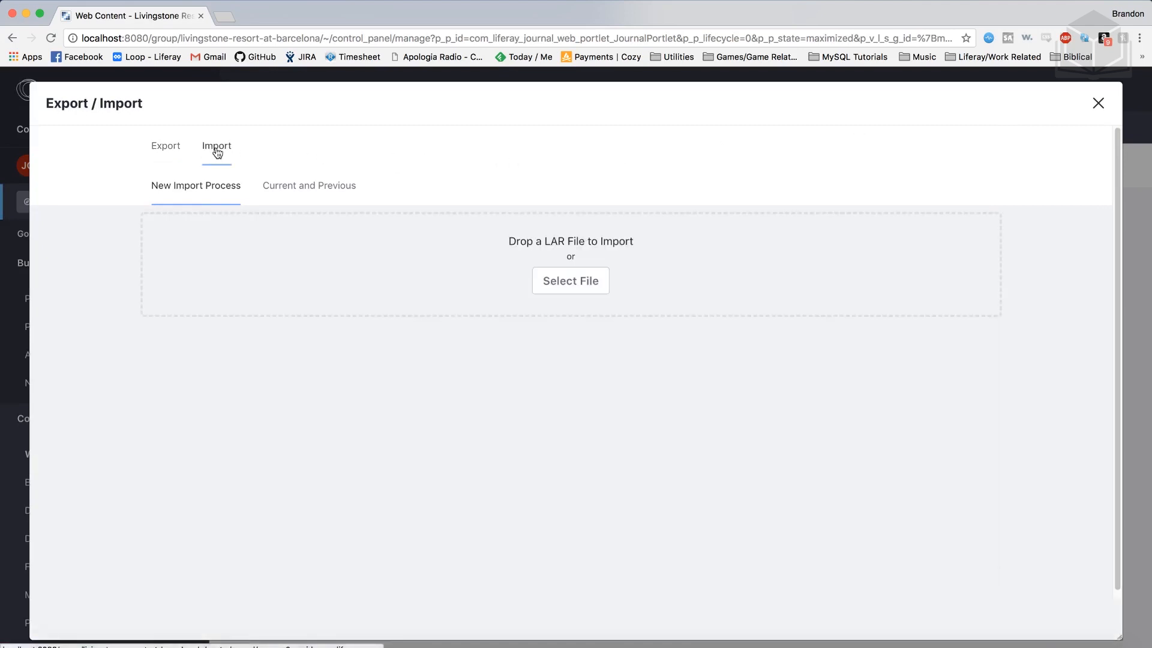
- Select barcelona.lar from the 06-localization folder of the course exercises as the file to import
{"action": "left_click", "coordinate": [601, 291]}
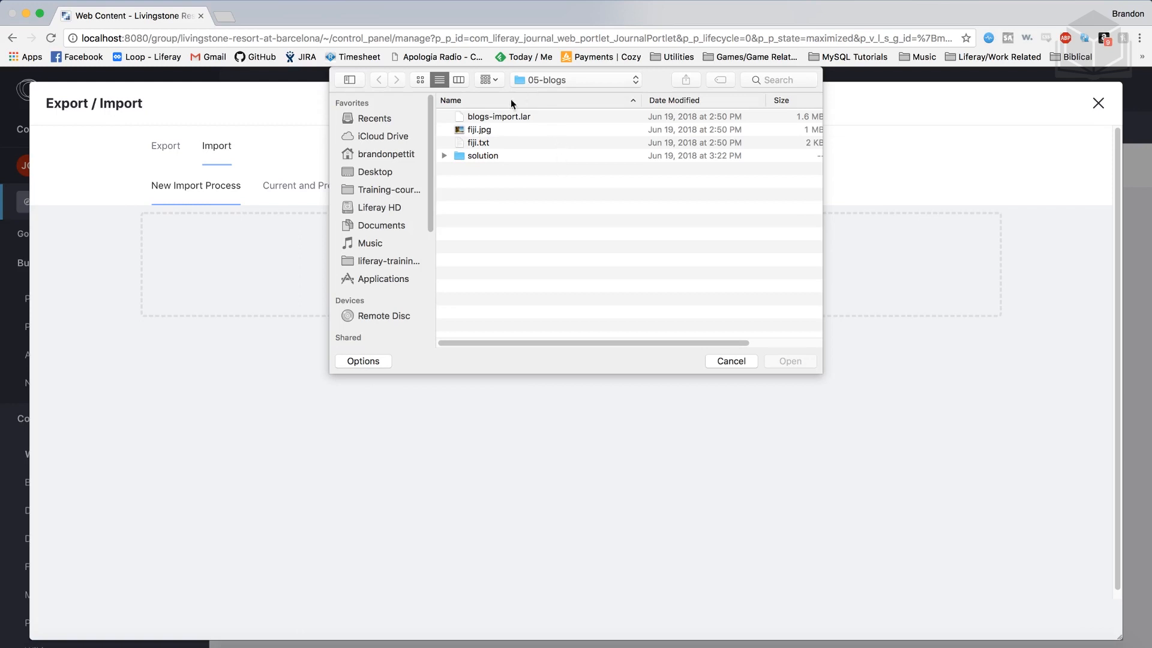
{"action": "left_click", "coordinate": [381, 157]}
{"action": "double_click", "coordinate": [487, 220]}
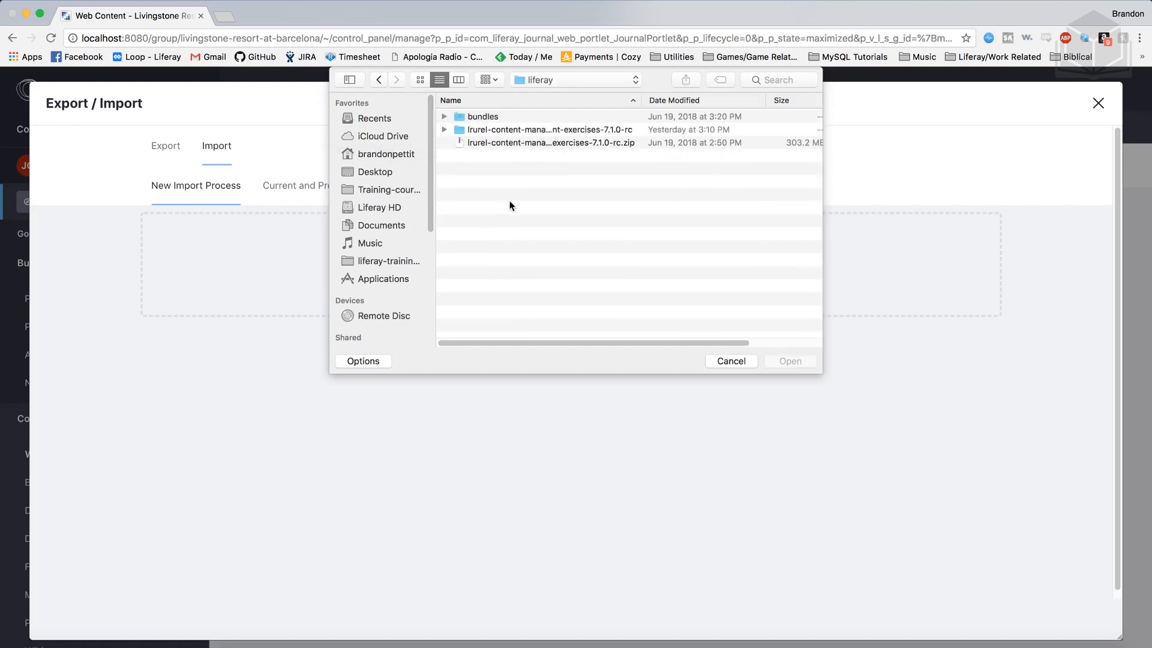
{"action": "left_click", "coordinate": [501, 130]}
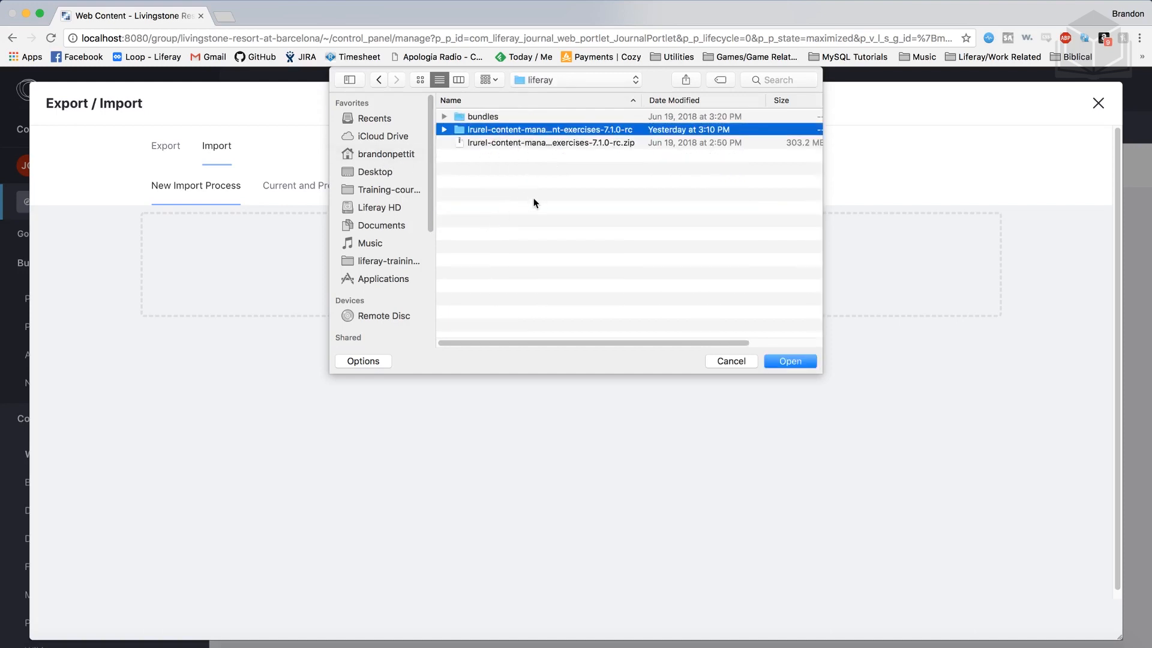
{"action": "double_click", "coordinate": [568, 129]}
{"action": "left_click", "coordinate": [492, 182]}
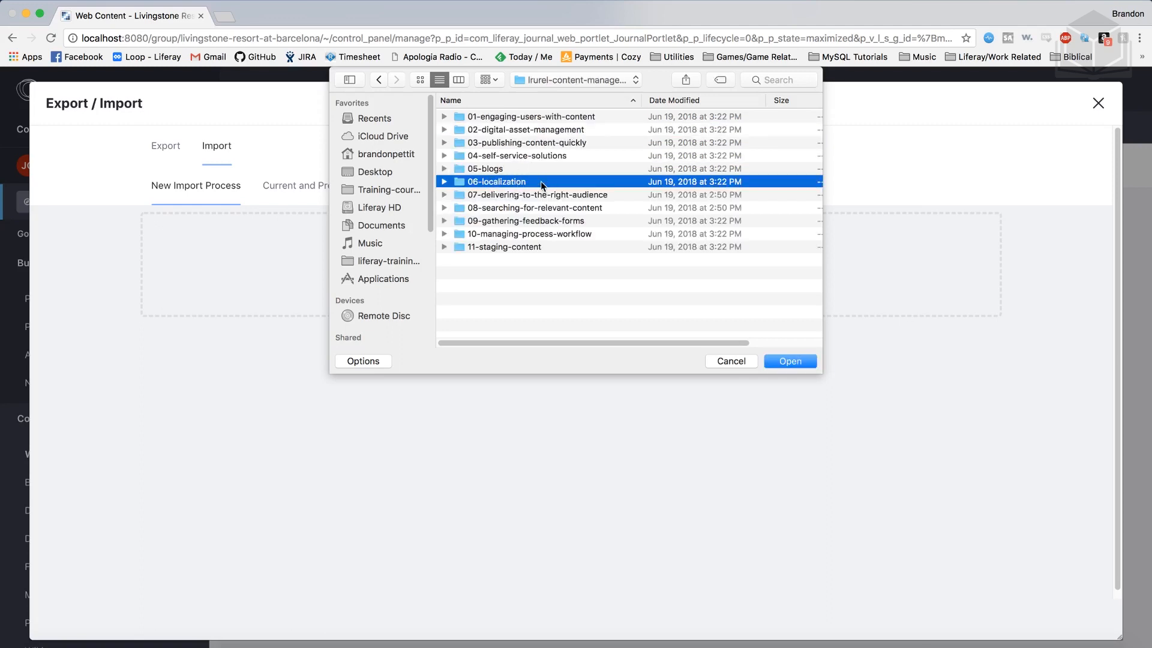
{"action": "double_click", "coordinate": [541, 181]}
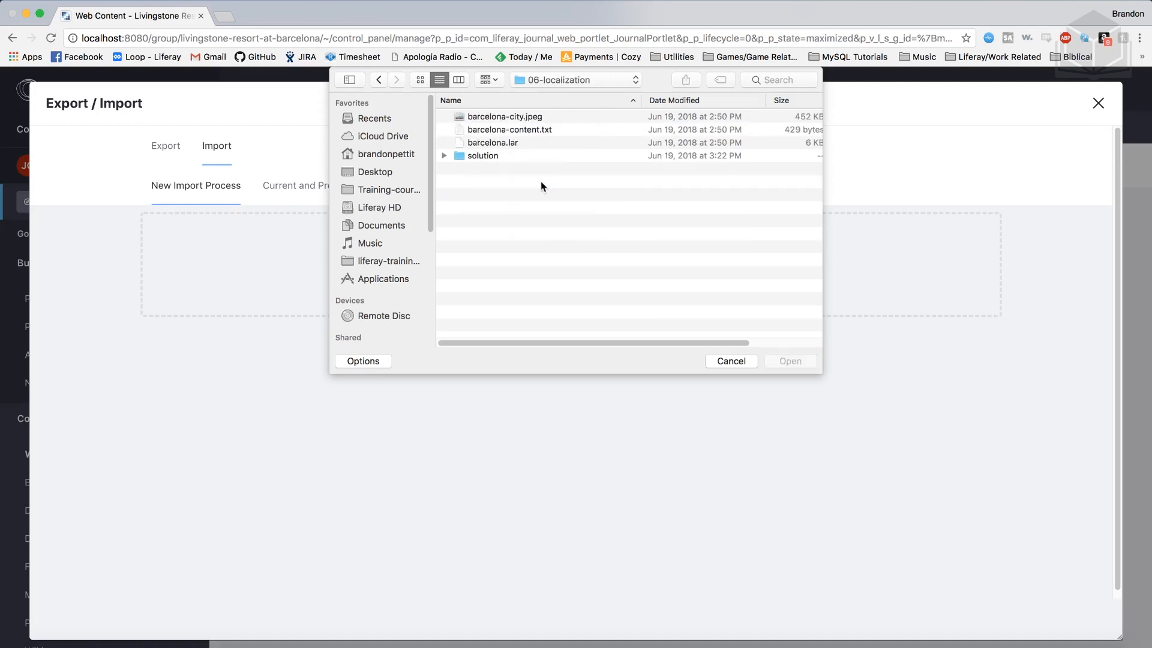
{"action": "left_click", "coordinate": [509, 143]}
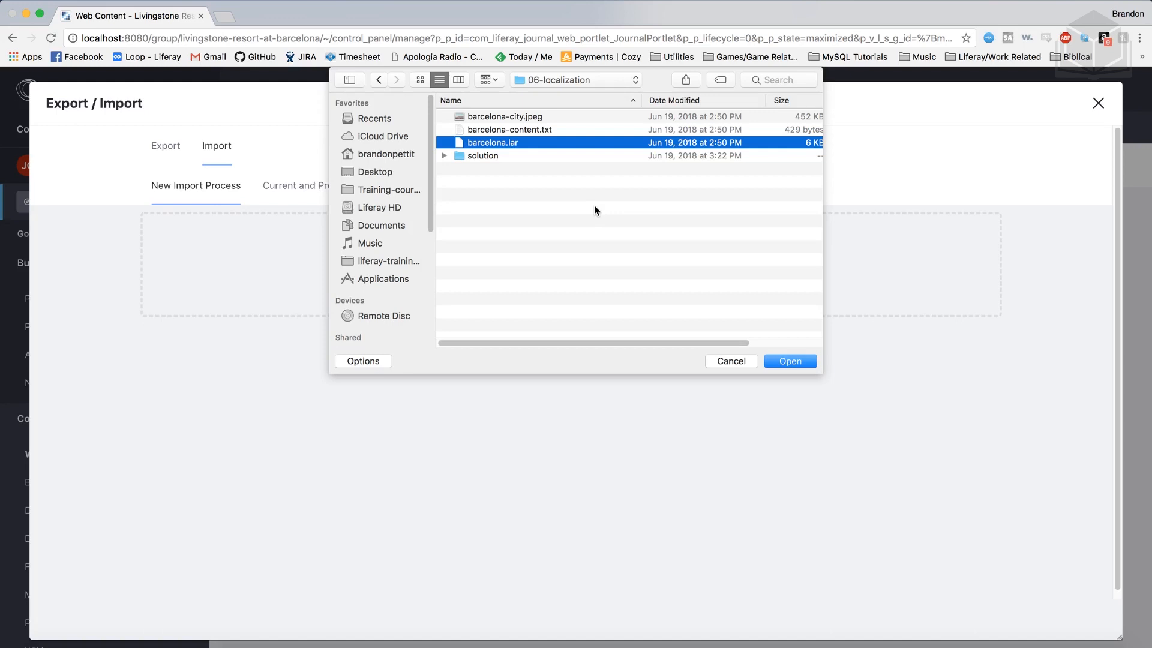
{"action": "left_click", "coordinate": [797, 364]}
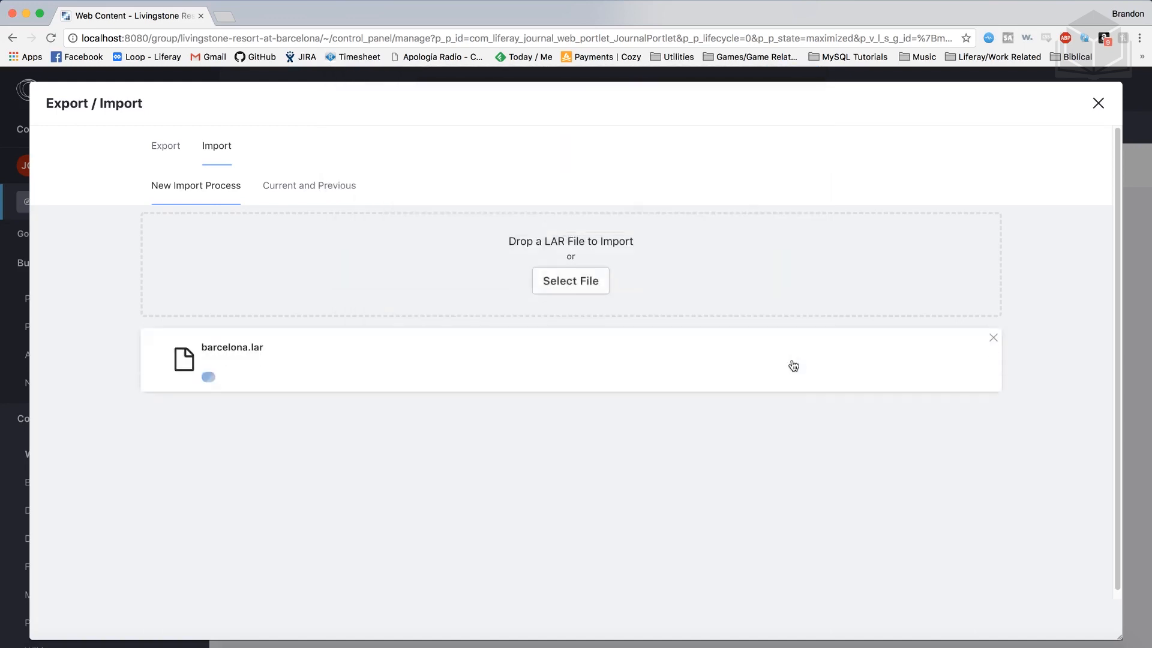
- Import barcelona.lar with its default application and content options, and close the import dialog
{"action": "left_click", "coordinate": [1076, 624]}
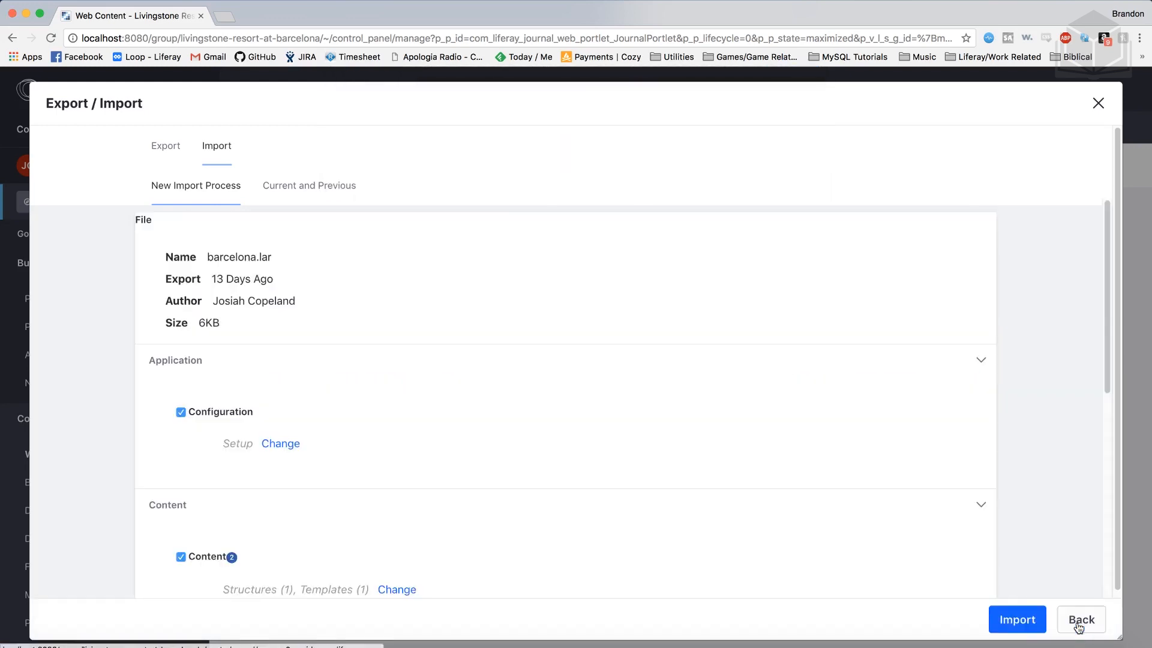
{"action": "left_click", "coordinate": [1020, 621]}
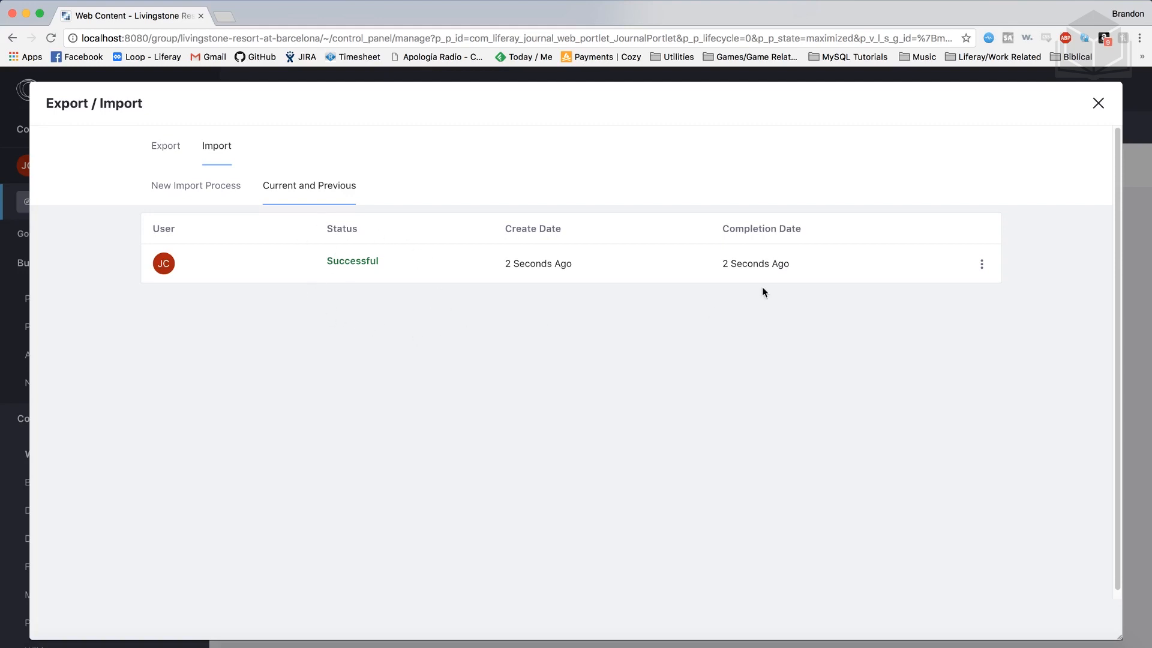
{"action": "left_click", "coordinate": [1098, 111]}
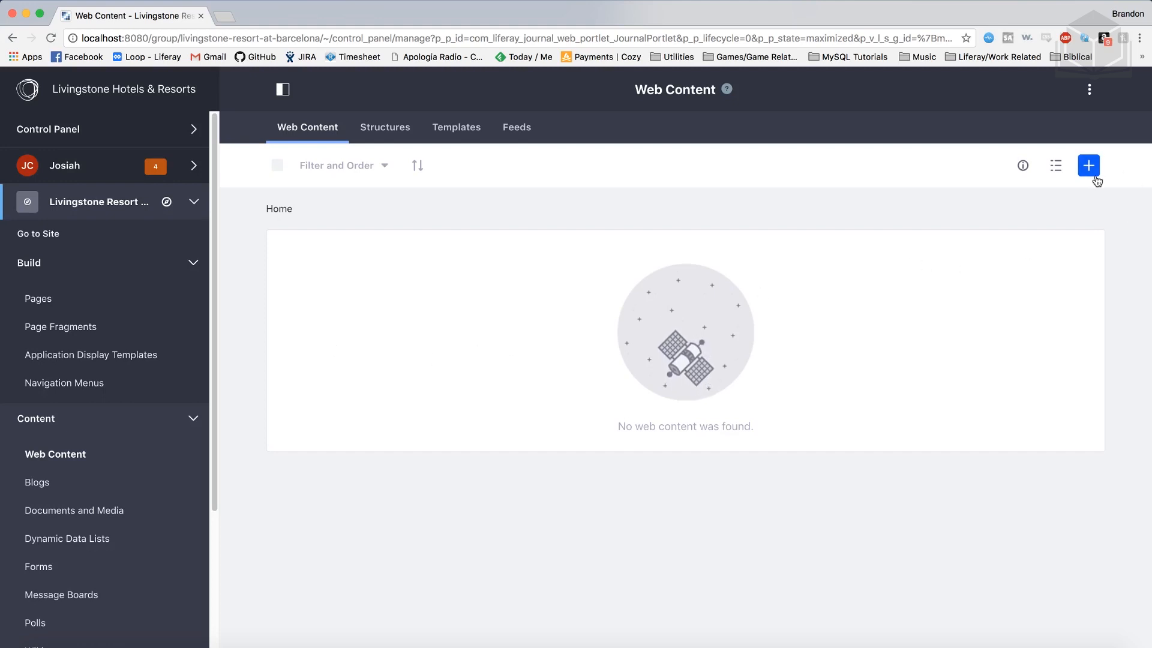
- Create a new web content article of the Hotel Banner type and title it "Barcelona Hotel Banner"
{"action": "left_click", "coordinate": [1093, 172]}
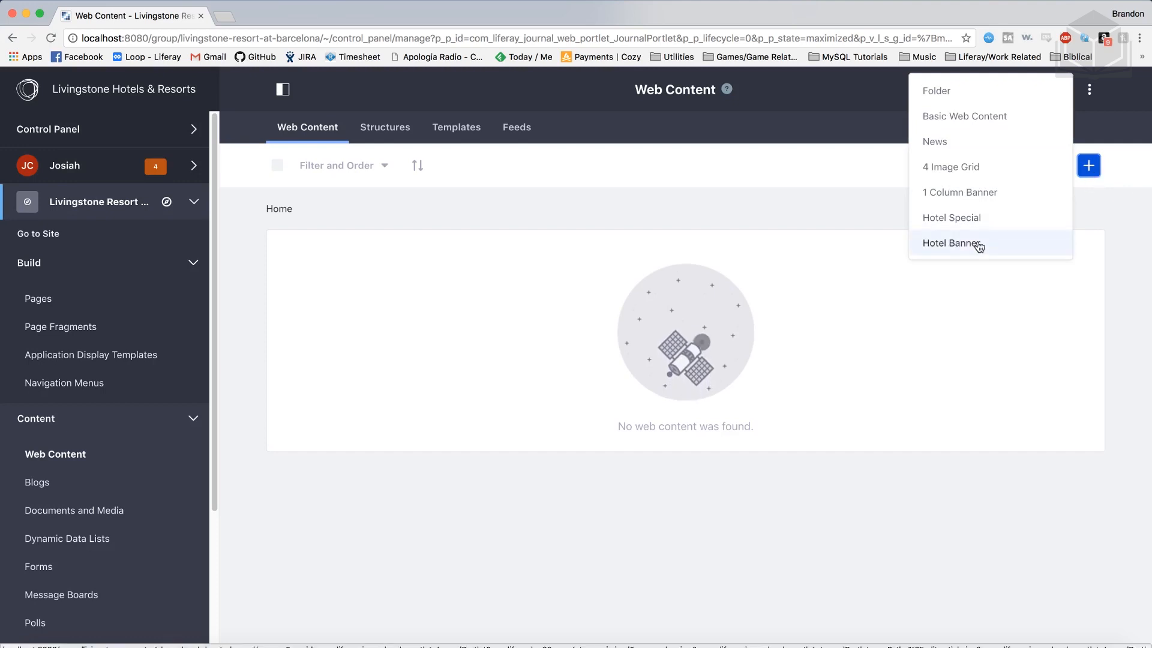
{"action": "left_click", "coordinate": [977, 245]}
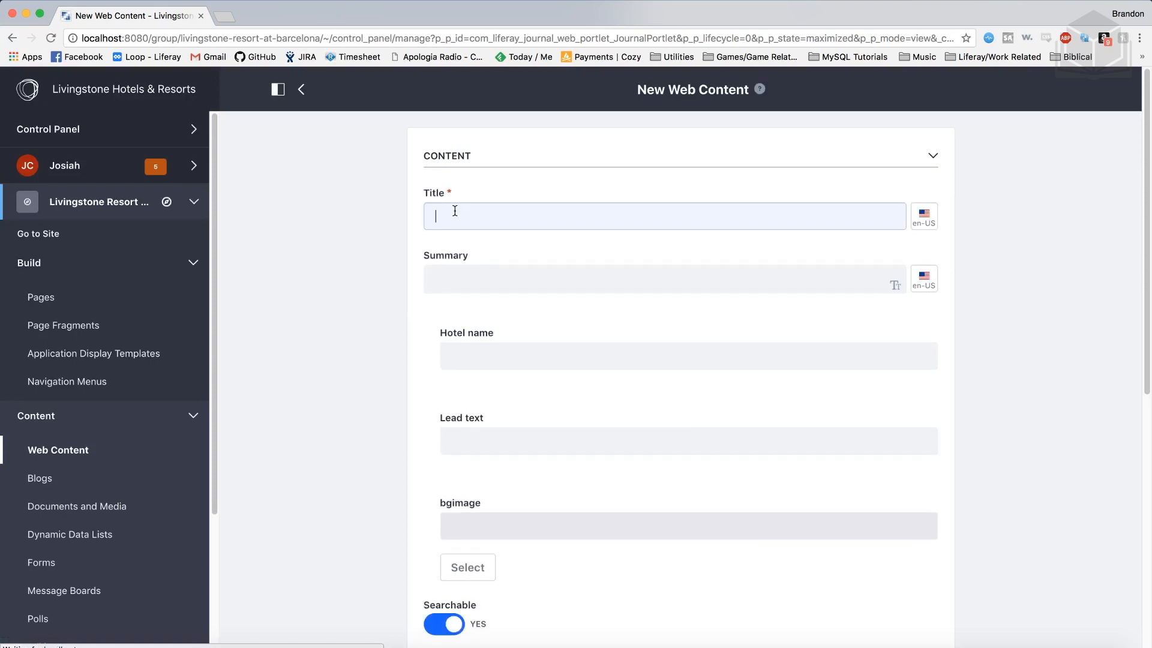
{"action": "left_click", "coordinate": [455, 210]}
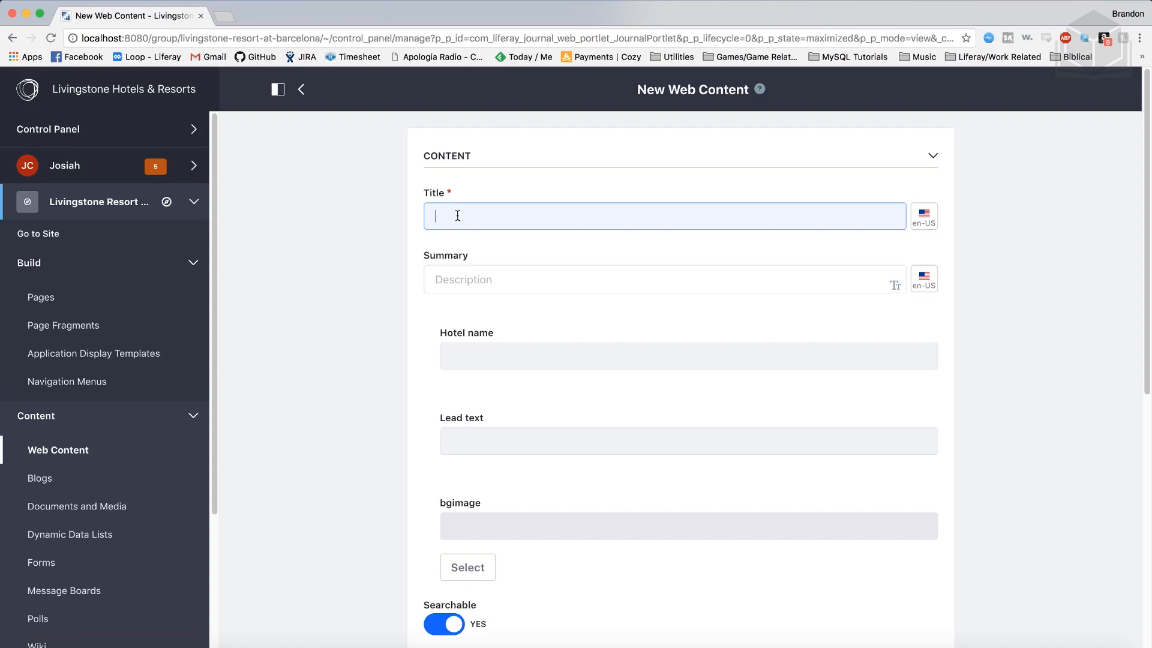
{"action": "type", "text": "Barcelona "}
{"action": "type", "text": "d"}
{"action": "key", "text": "BackSpace"}
{"action": "type", "text": "Hotel Banner"}
- Enter "Livingstone Resort at Barcelona" as the banner's hotel name
{"action": "type", "text": "Livingstone Ho"}
{"action": "key", "text": "BackSpace"}
{"action": "key", "text": "BackSpace"}
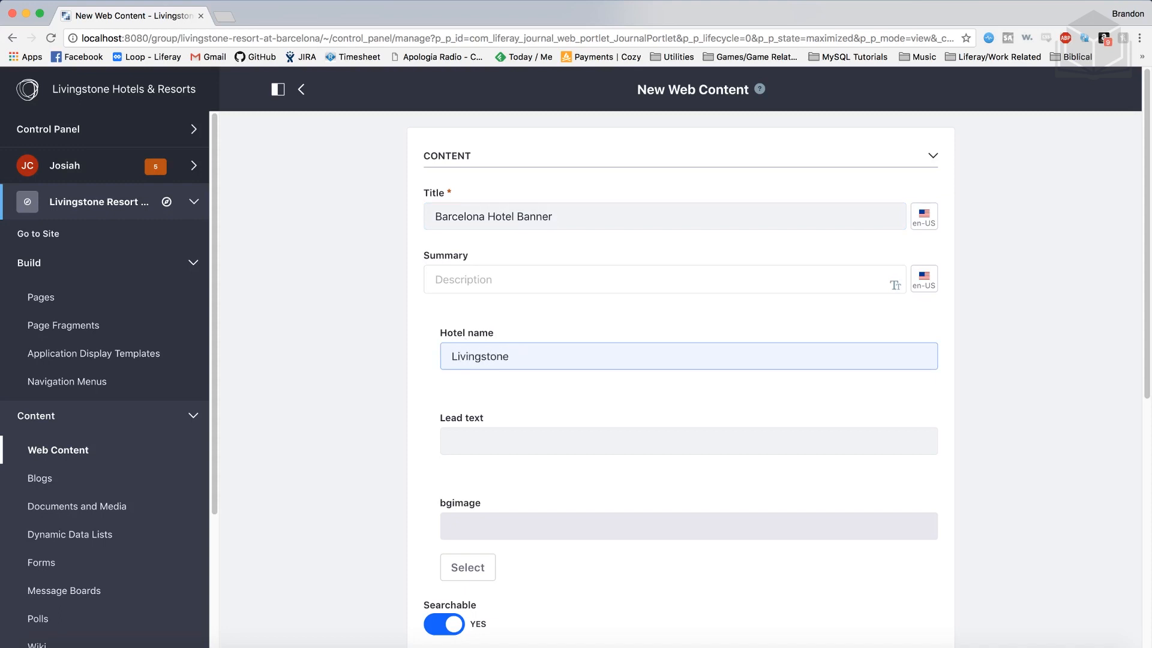
{"action": "type", "text": "Resort at barcelona"}
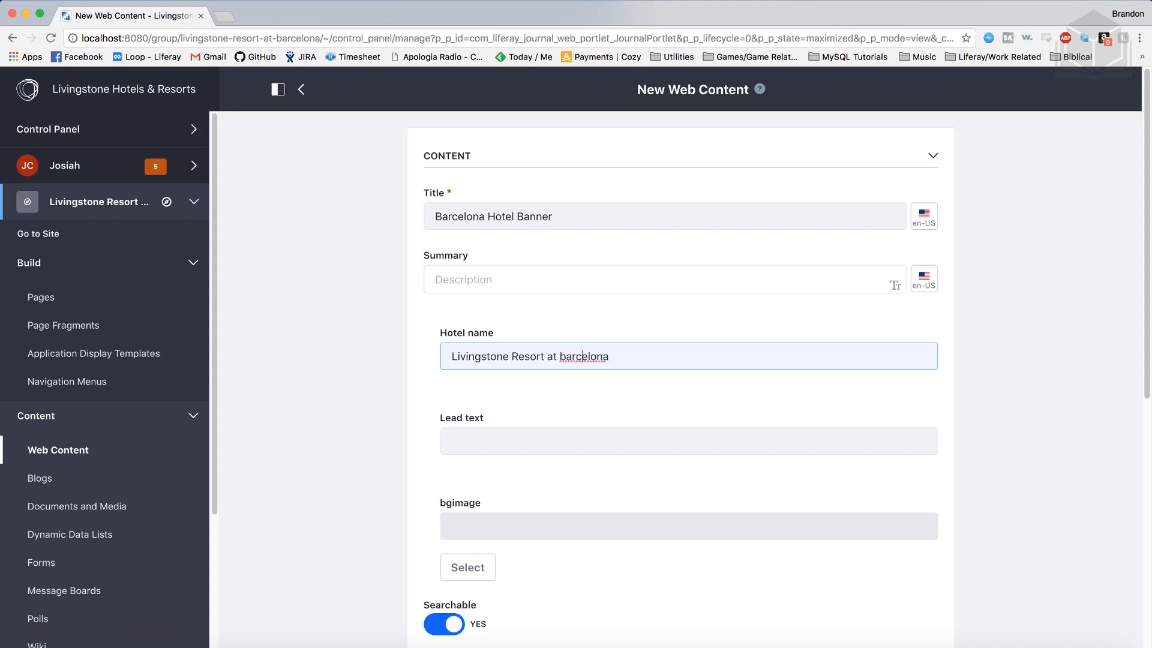
{"action": "left_click", "coordinate": [567, 356]}
{"action": "key", "text": "BackSpace"}
{"action": "type", "text": "B"}
- Enter the lead text "Come home to Barcelona. Stay with us in the heart of the city. At Livingstone's Barcelona location your front door opens to adventure."
{"action": "left_click", "coordinate": [520, 440]}
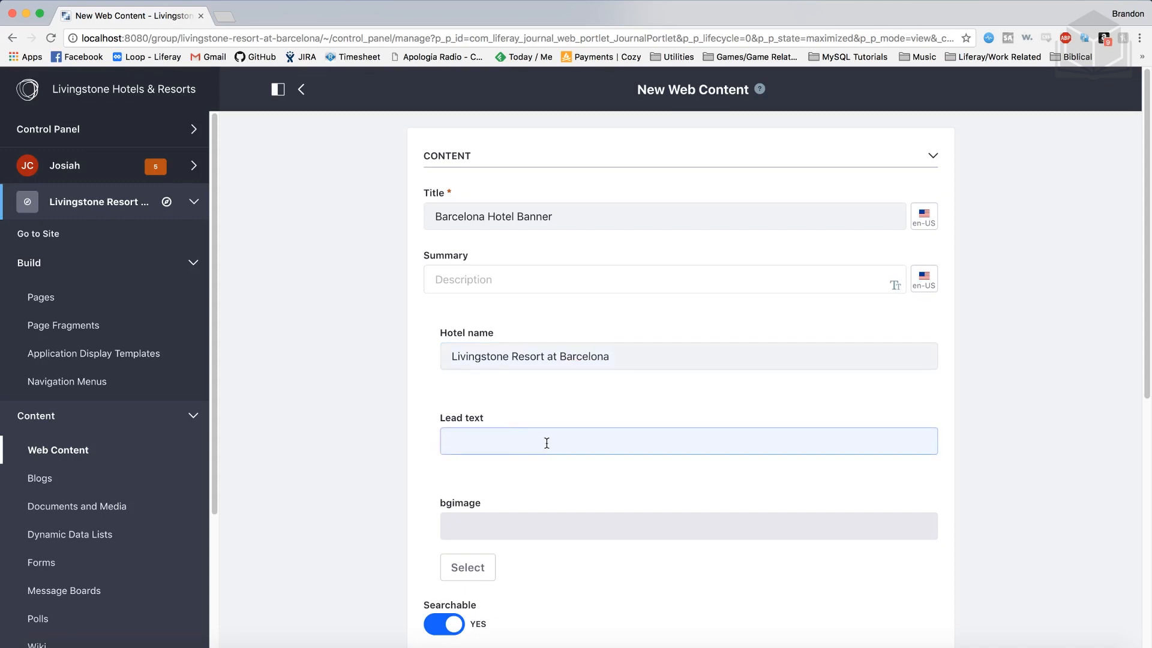
{"action": "type", "text": "Come home to Barcelona. Stay wit"}
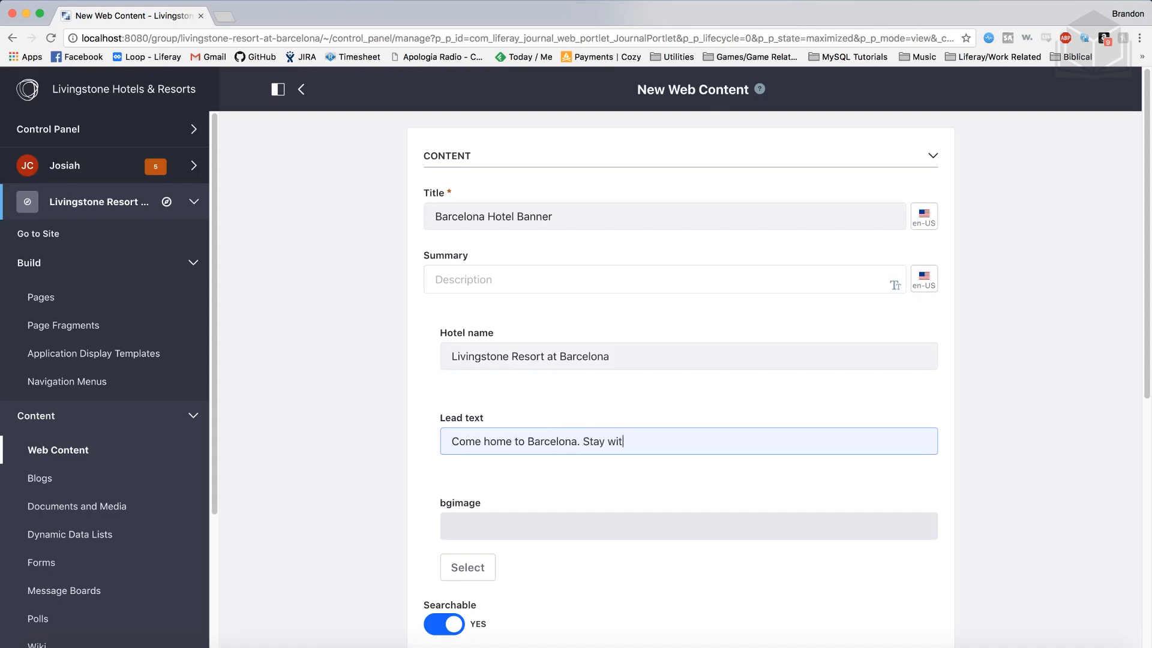
{"action": "type", "text": "h us in the heart of the cir"}
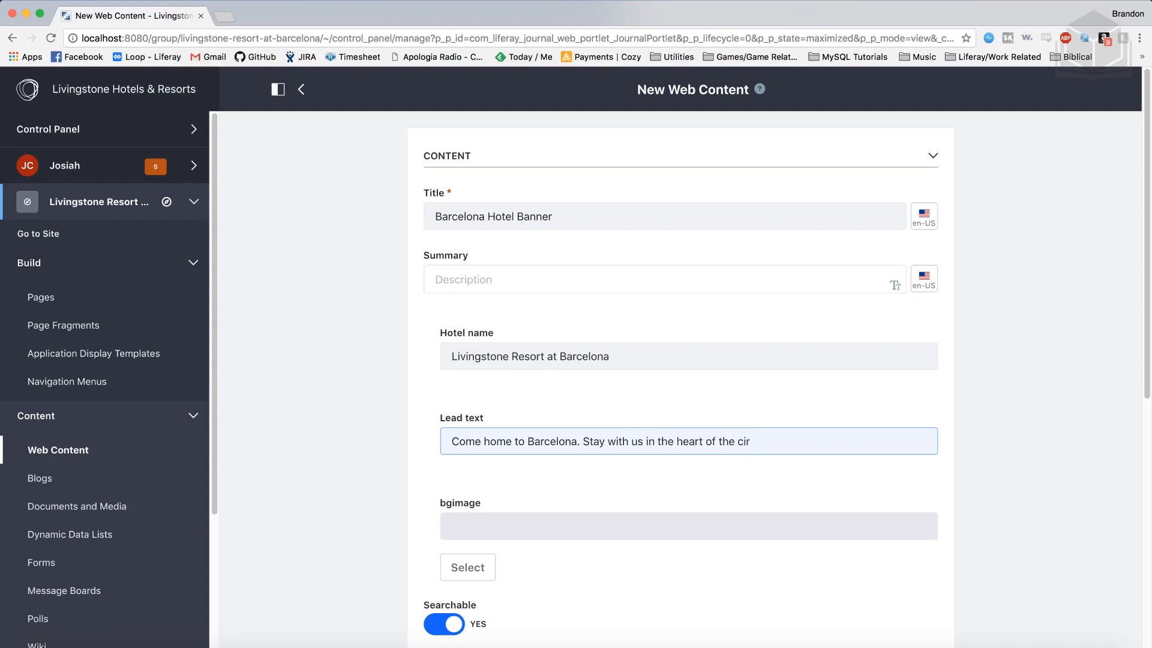
{"action": "key", "text": "BackSpace"}
{"action": "type", "text": "ty. At Livingstone's Barcel"}
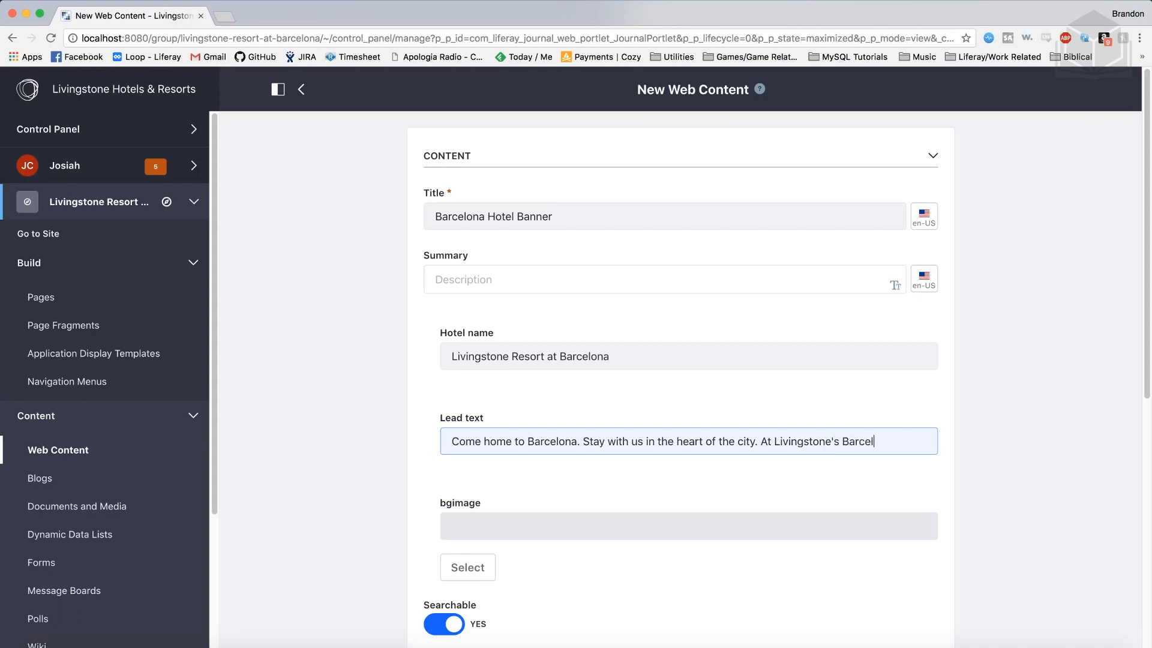
{"action": "type", "text": "ona location"}
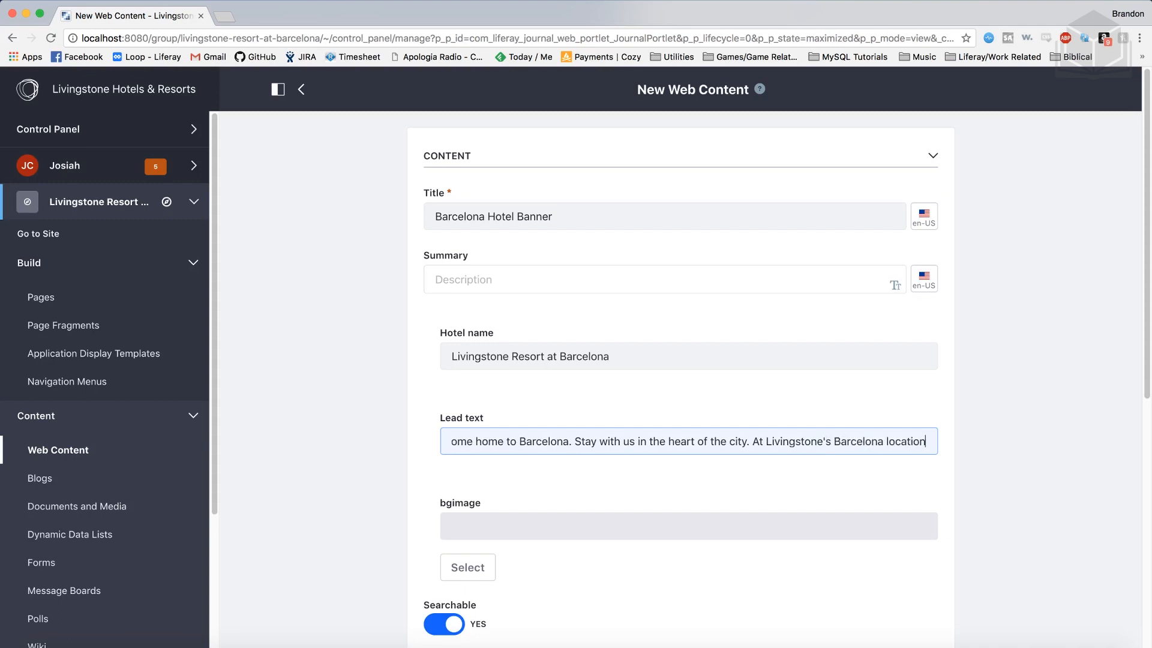
{"action": "type", "text": " your front "}
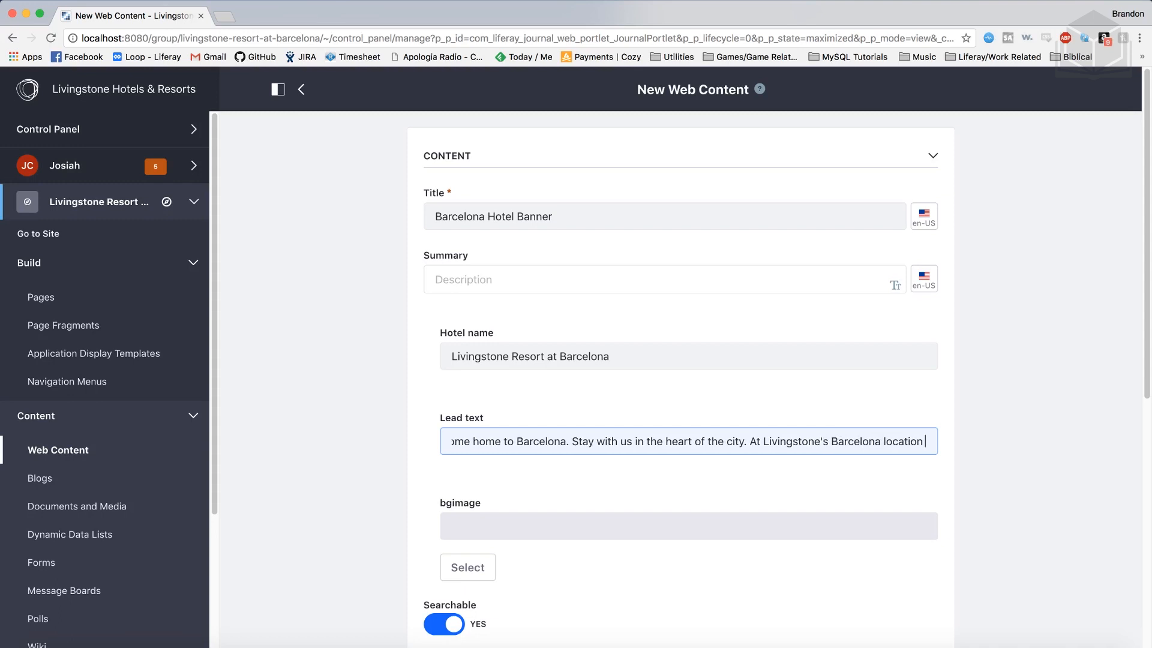
{"action": "type", "text": "doo"}
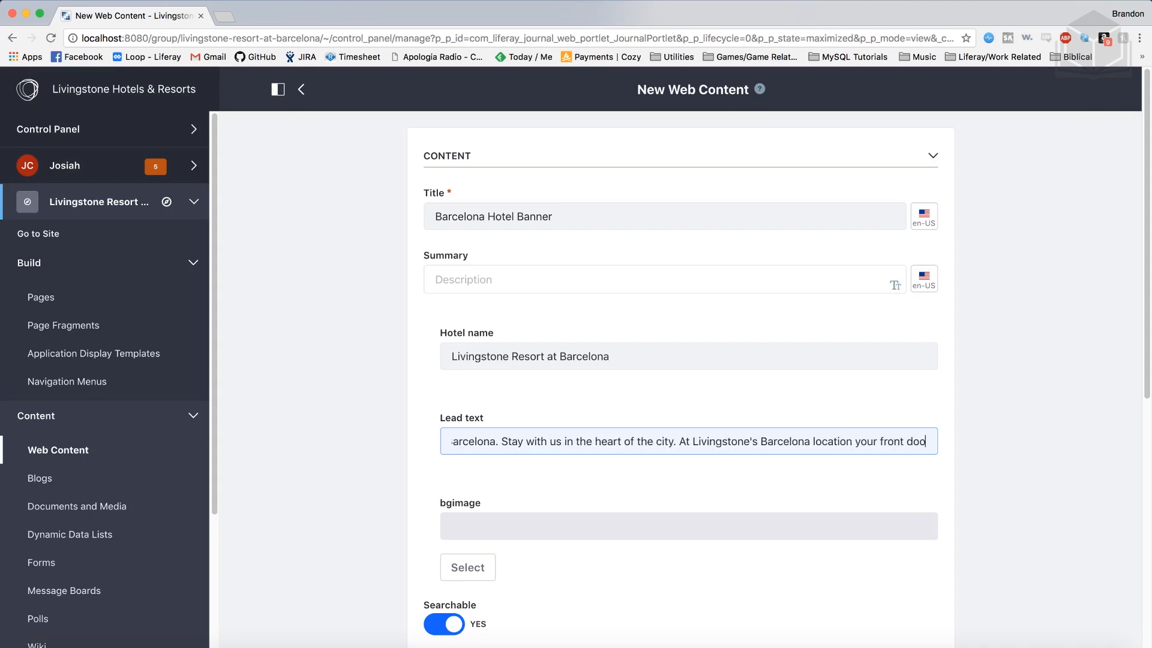
{"action": "type", "text": "r opens to ad"}
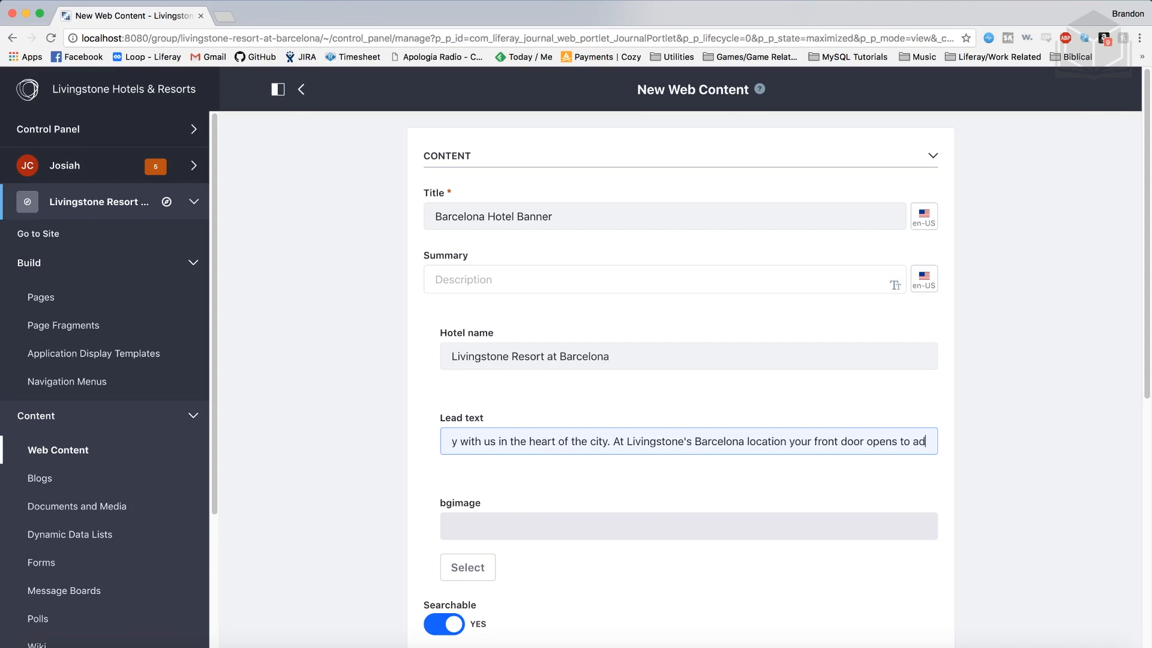
{"action": "type", "text": "venture."}
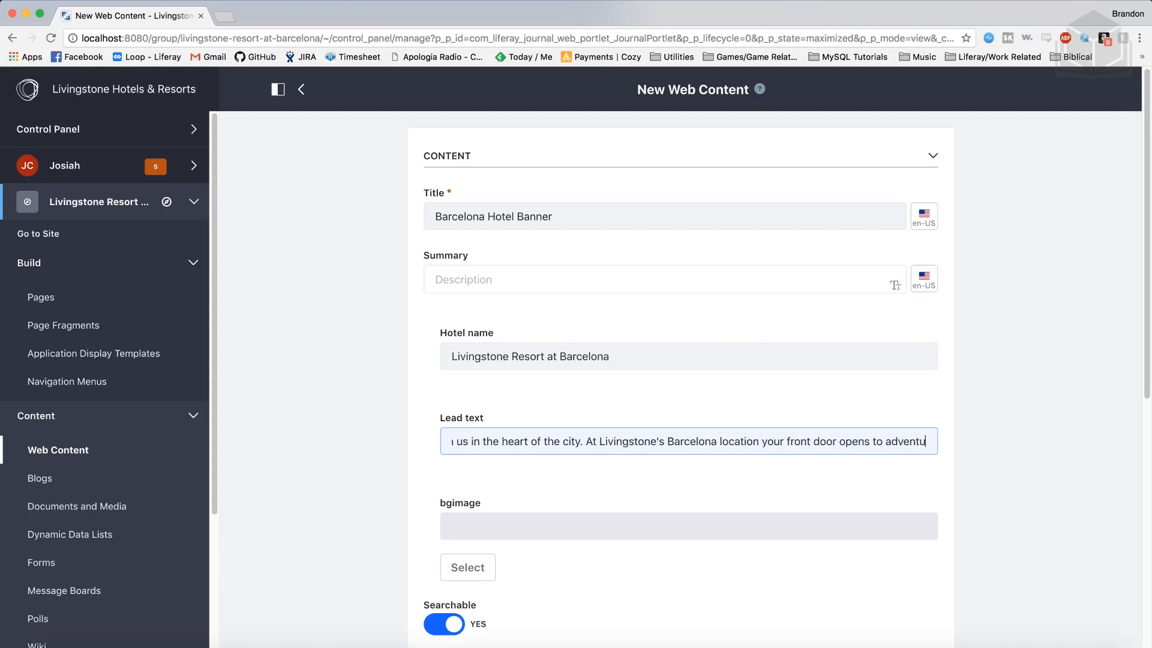
{"action": "key", "text": "BackSpace"}
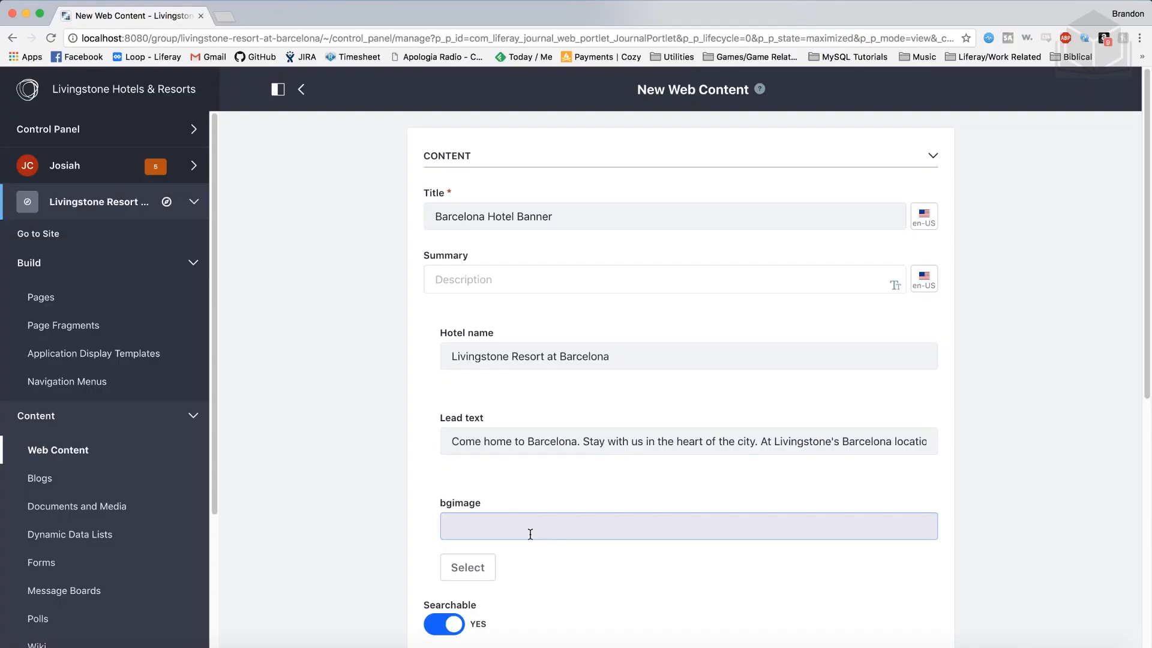
- Review the banner's complete lead text from beginning to end to check its wording
{"action": "scroll", "coordinate": [537, 531], "scroll_direction": "down", "scroll_amount": 1}
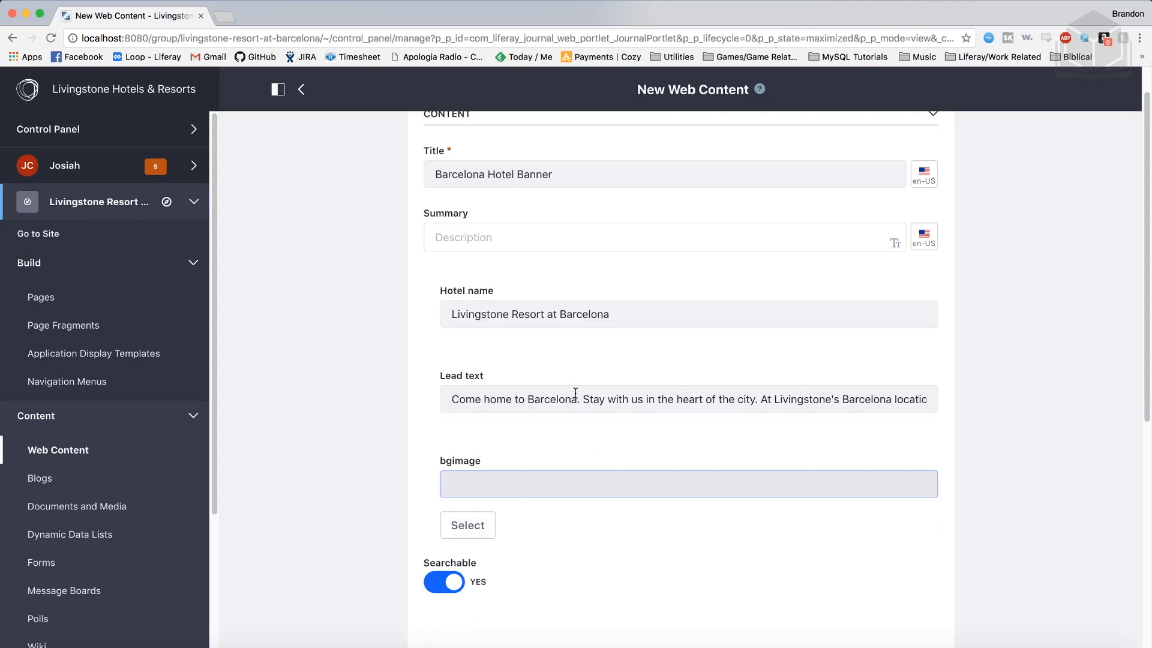
{"action": "left_click", "coordinate": [551, 403]}
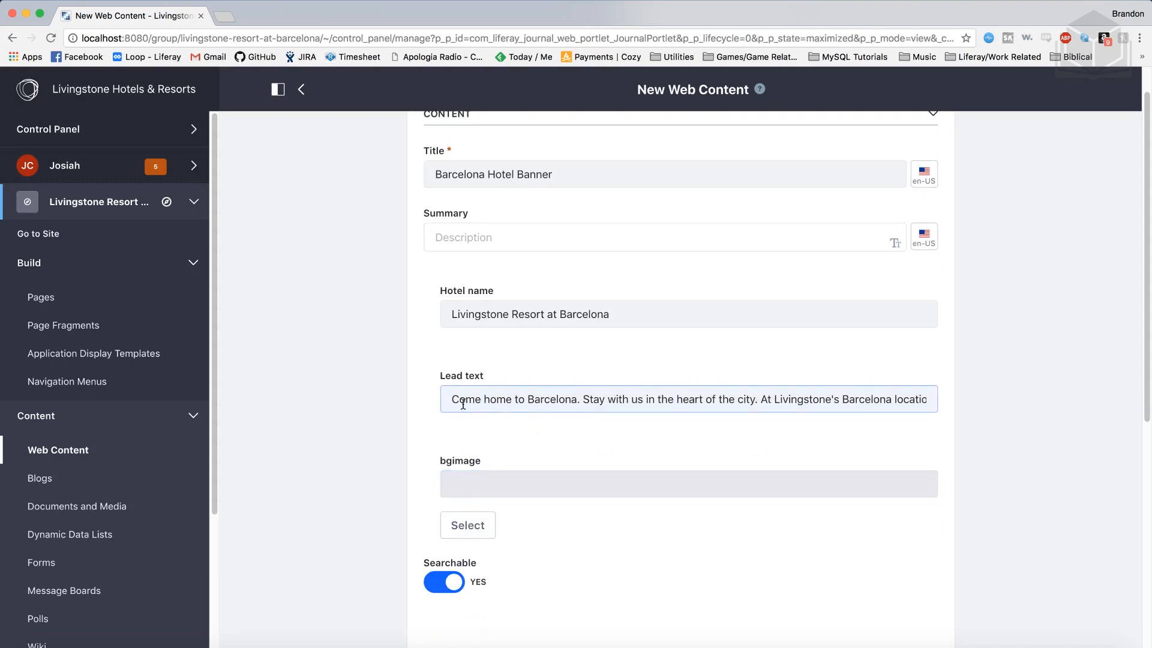
{"action": "left_click_drag", "start_coordinate": [449, 399], "coordinate": [977, 404]}
{"action": "left_click", "coordinate": [774, 399]}
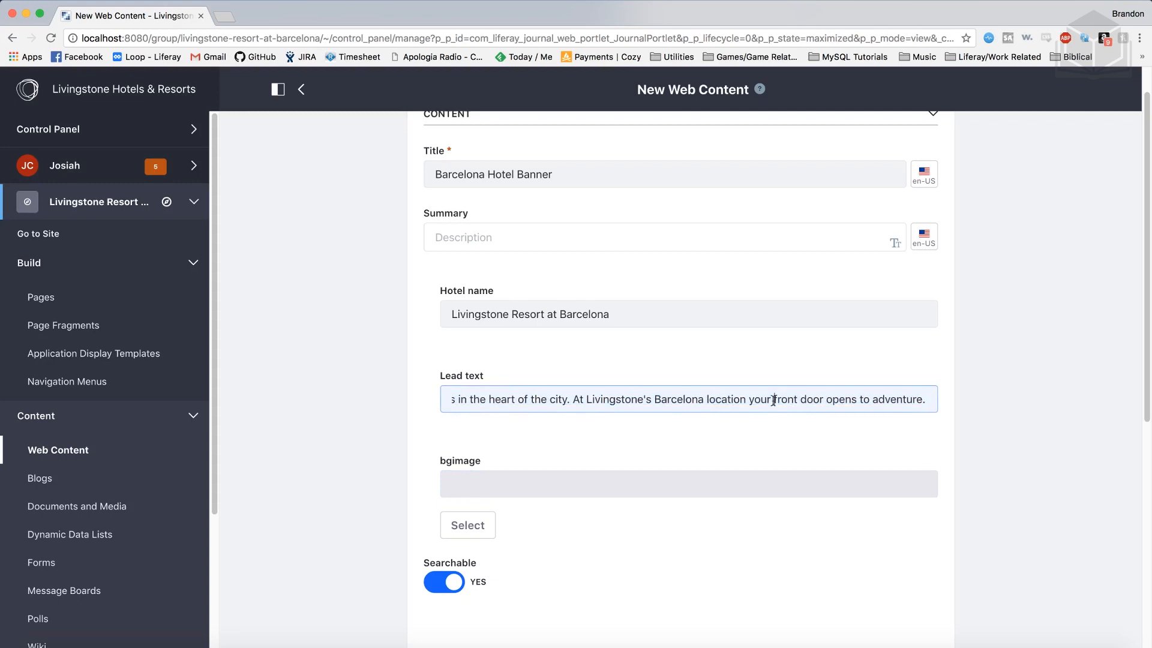
{"action": "left_click_drag", "start_coordinate": [596, 405], "coordinate": [420, 403]}
{"action": "left_click", "coordinate": [471, 402]}
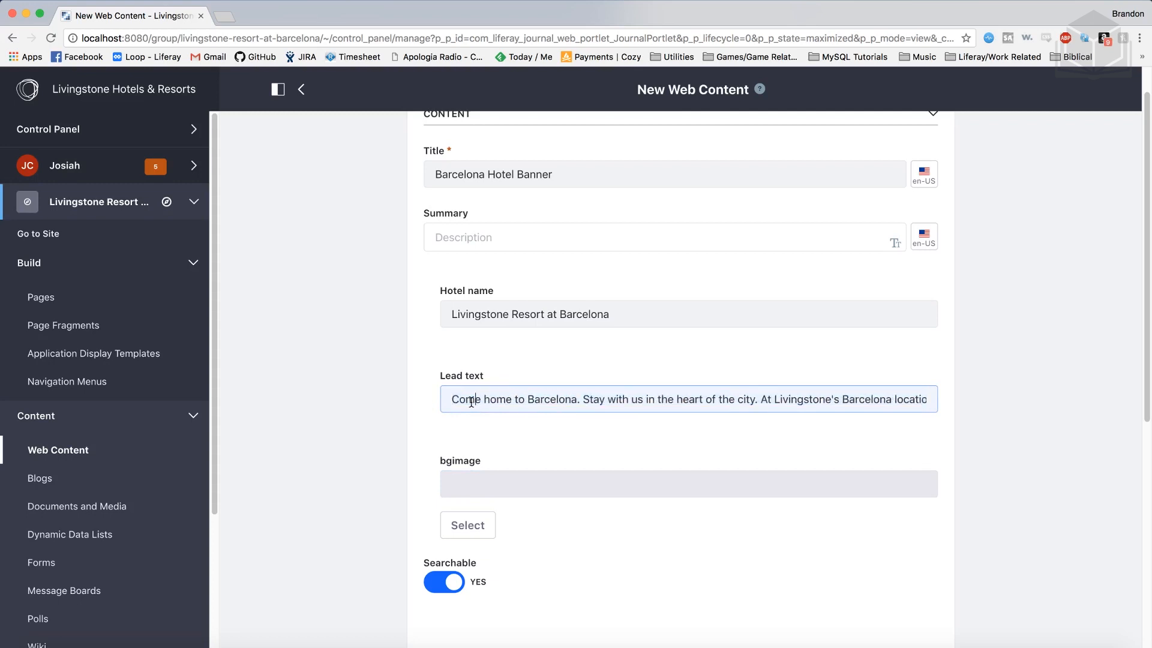
- Upload barcelona-city.jpeg from the 06-localization folder and add it as the banner's bgimage
{"action": "left_click", "coordinate": [479, 527]}
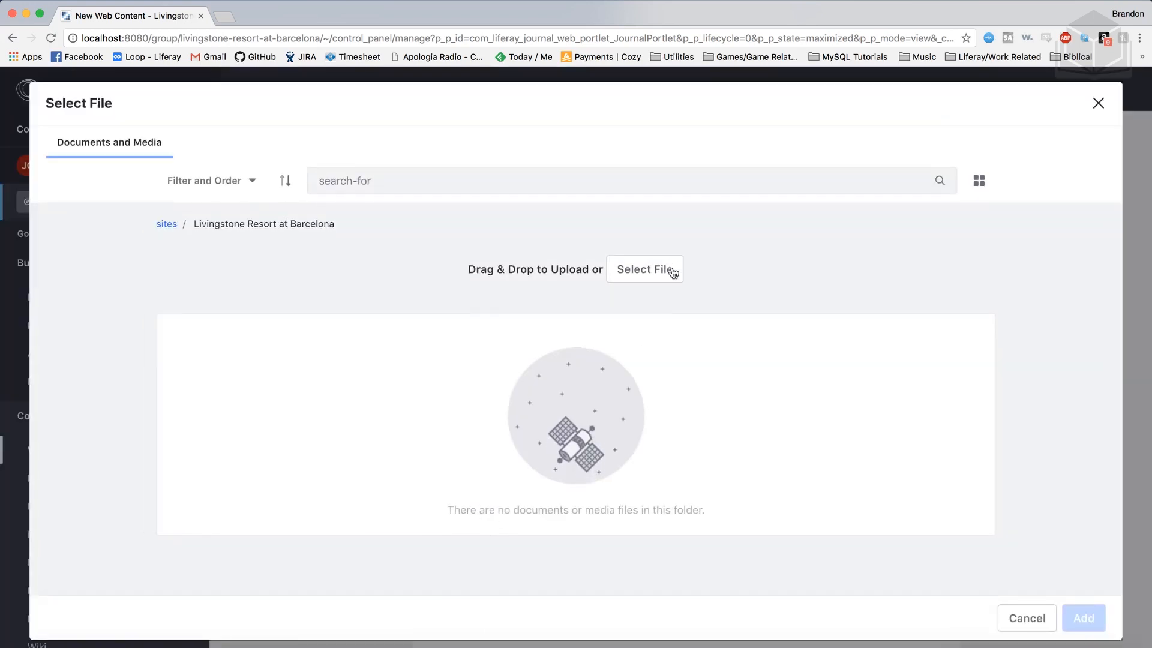
{"action": "left_click", "coordinate": [672, 273]}
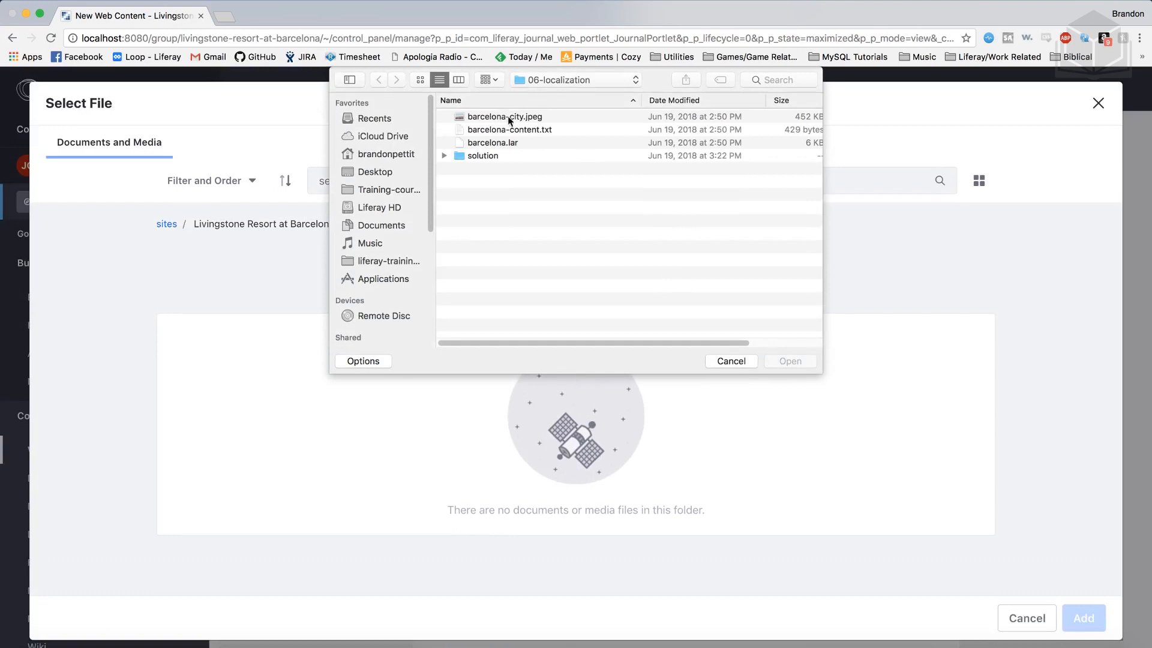
{"action": "left_click", "coordinate": [535, 117]}
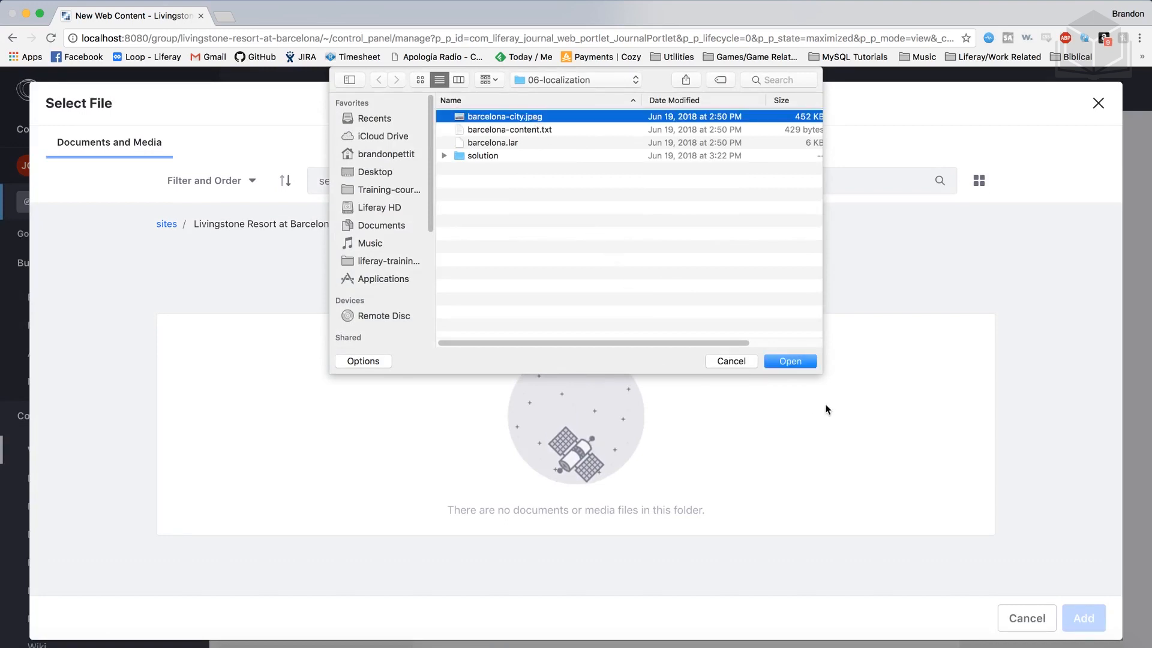
{"action": "left_click", "coordinate": [799, 361]}
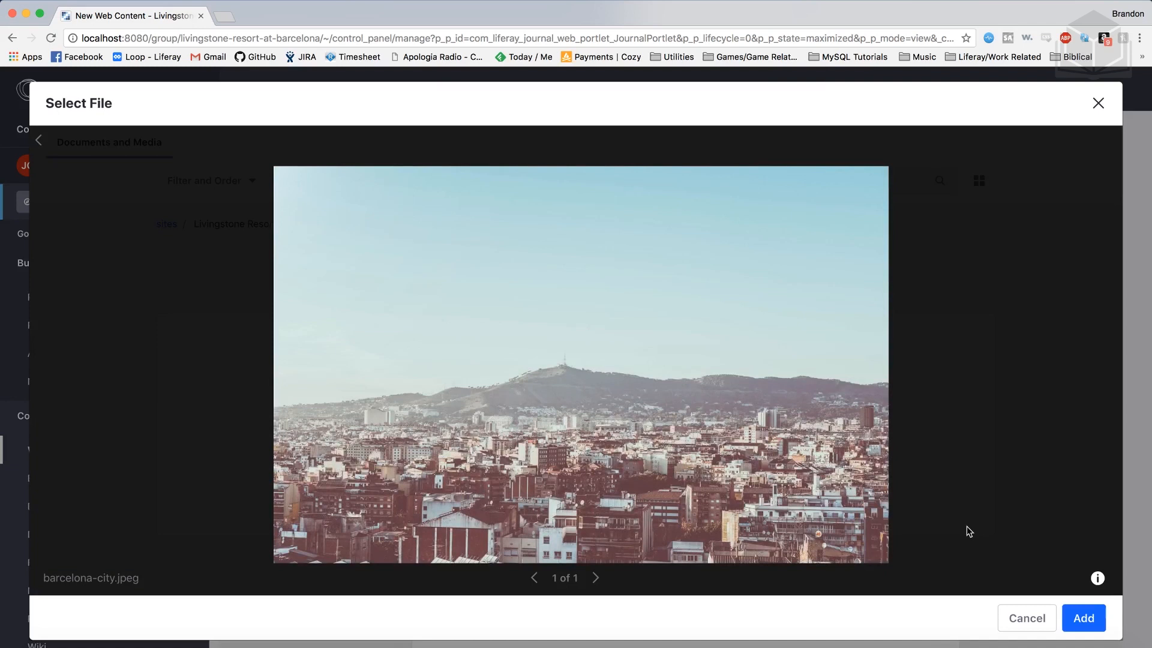
{"action": "left_click", "coordinate": [1079, 620]}
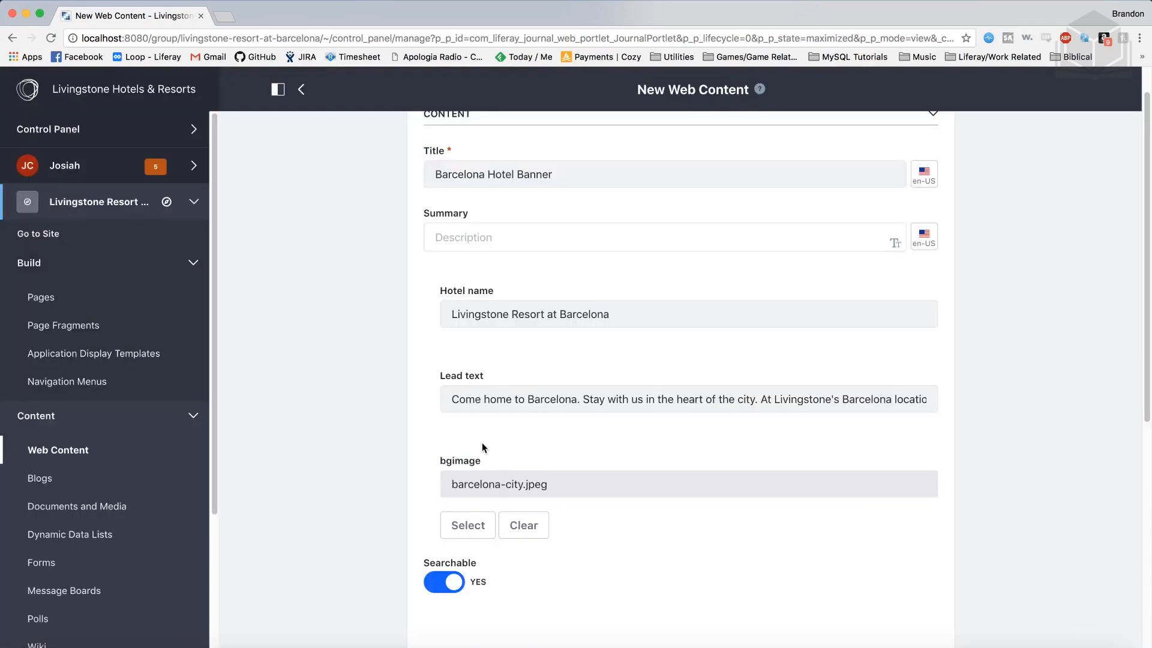
- Publish the Barcelona Hotel Banner article with the remaining settings left at their defaults
{"action": "scroll", "coordinate": [481, 444], "scroll_direction": "down", "scroll_amount": 5}
{"action": "scroll", "coordinate": [483, 448], "scroll_direction": "down", "scroll_amount": 4}
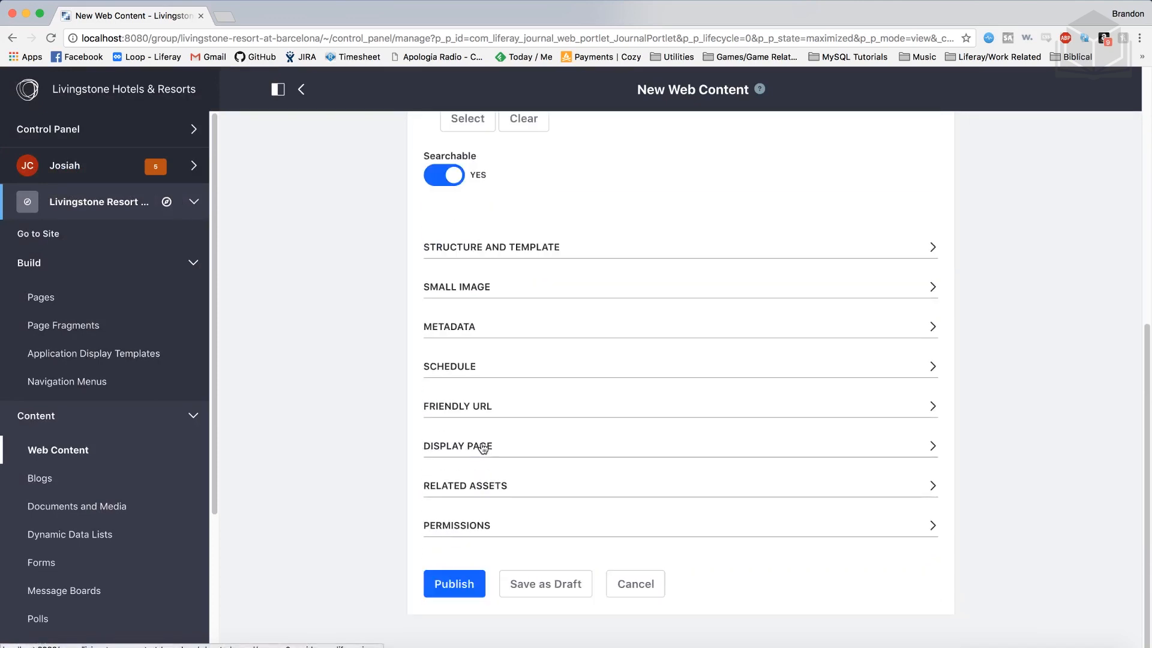
{"action": "left_click", "coordinate": [471, 593]}
{"action": "scroll", "coordinate": [473, 593], "scroll_direction": "up", "scroll_amount": 2}
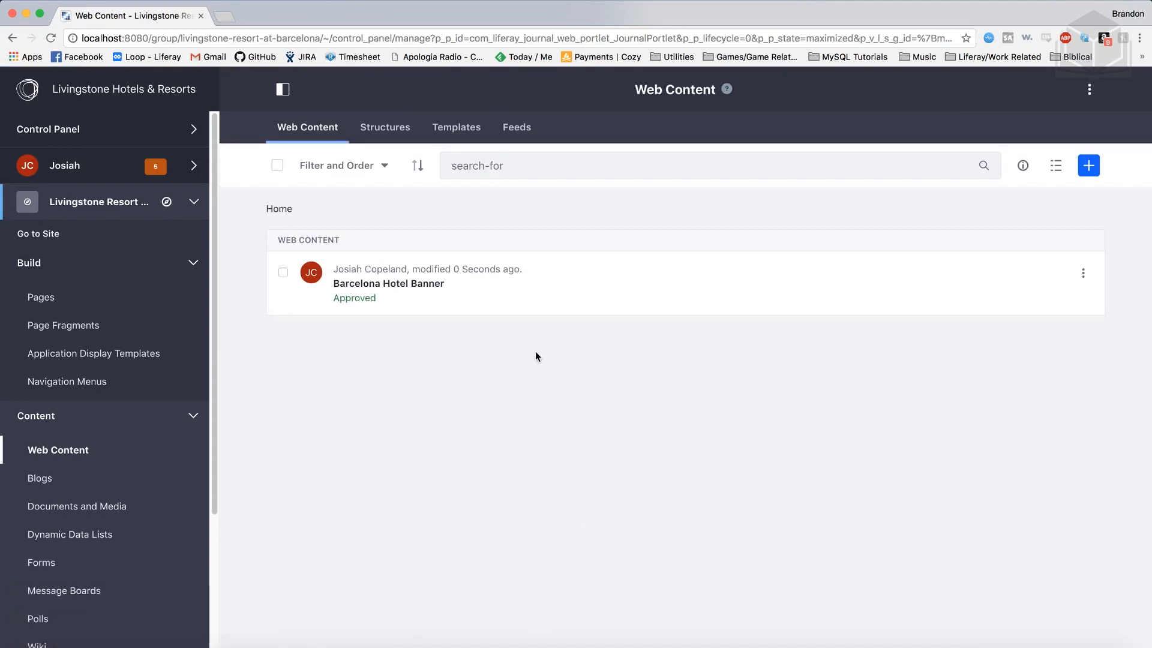
- Open the published Barcelona Hotel Banner article for editing
{"action": "left_click", "coordinate": [1082, 274]}
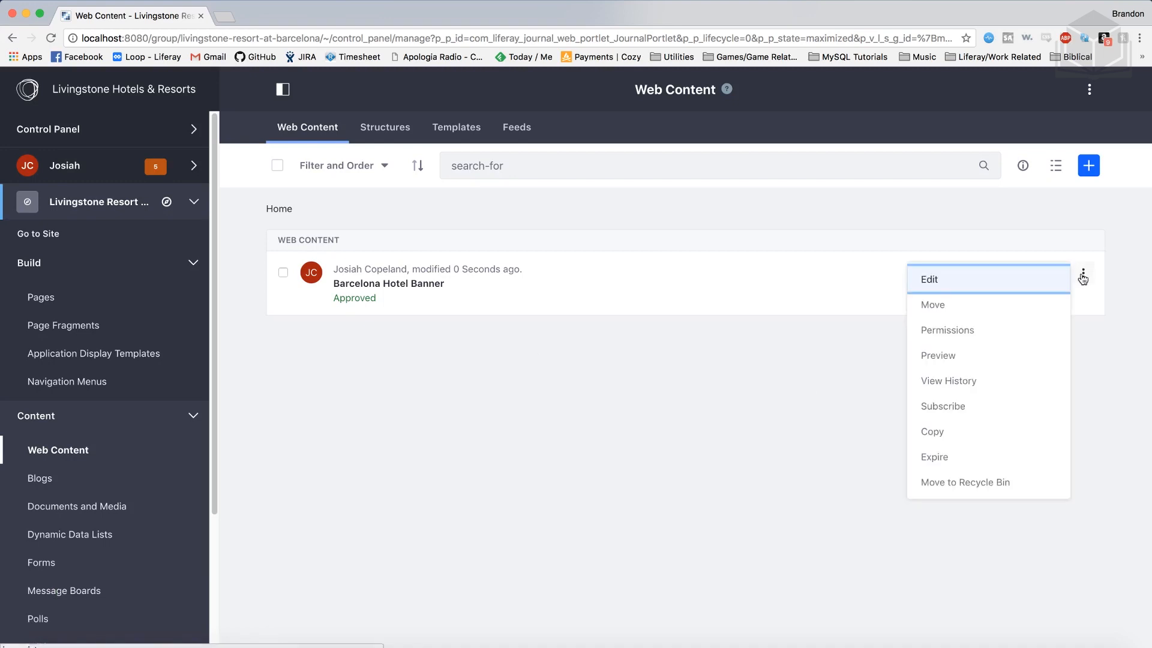
{"action": "left_click", "coordinate": [980, 279]}
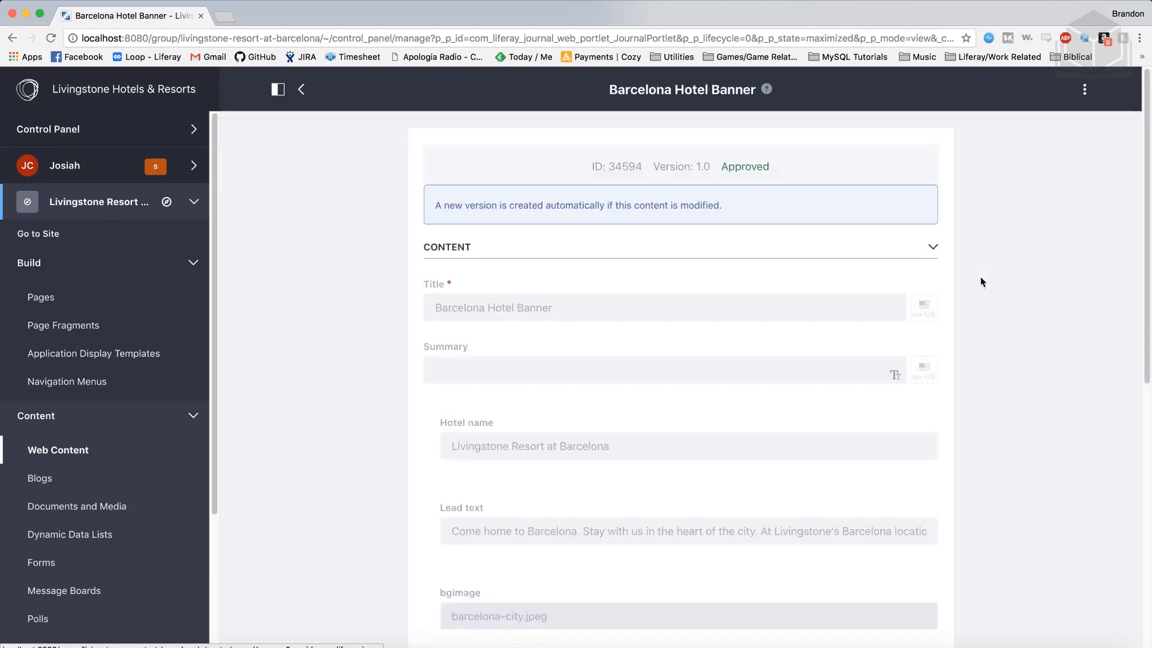
{"action": "scroll", "coordinate": [980, 276], "scroll_direction": "down", "scroll_amount": 3}
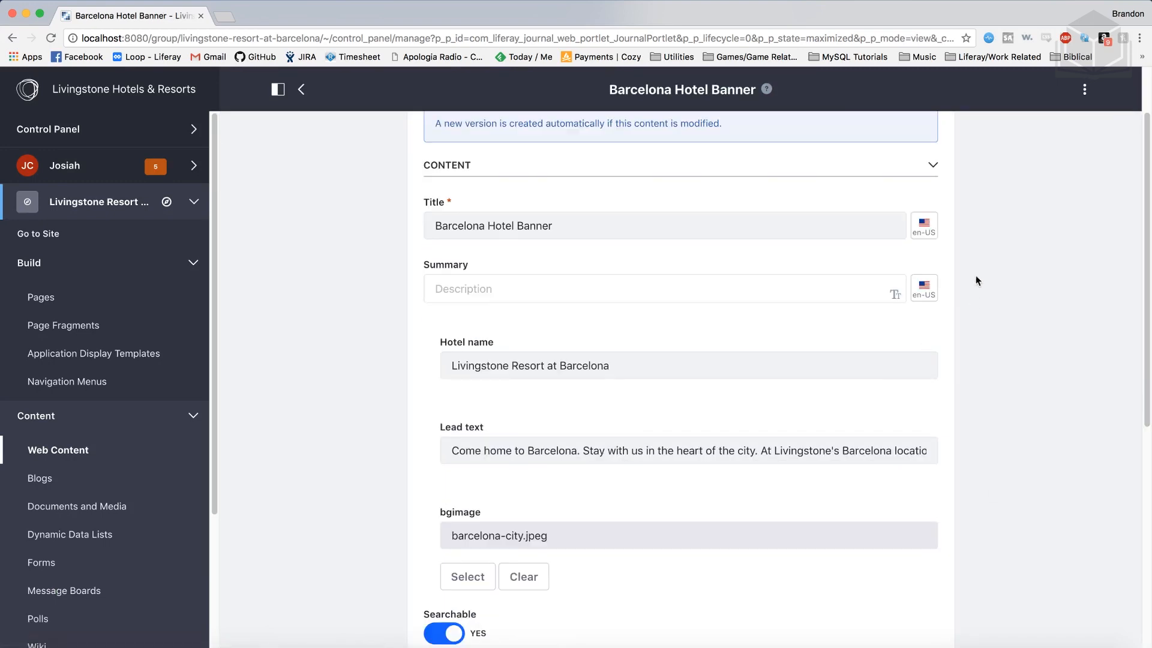
- Examine the languages offered for translating the article title, and close the list without choosing one
{"action": "left_click", "coordinate": [930, 231]}
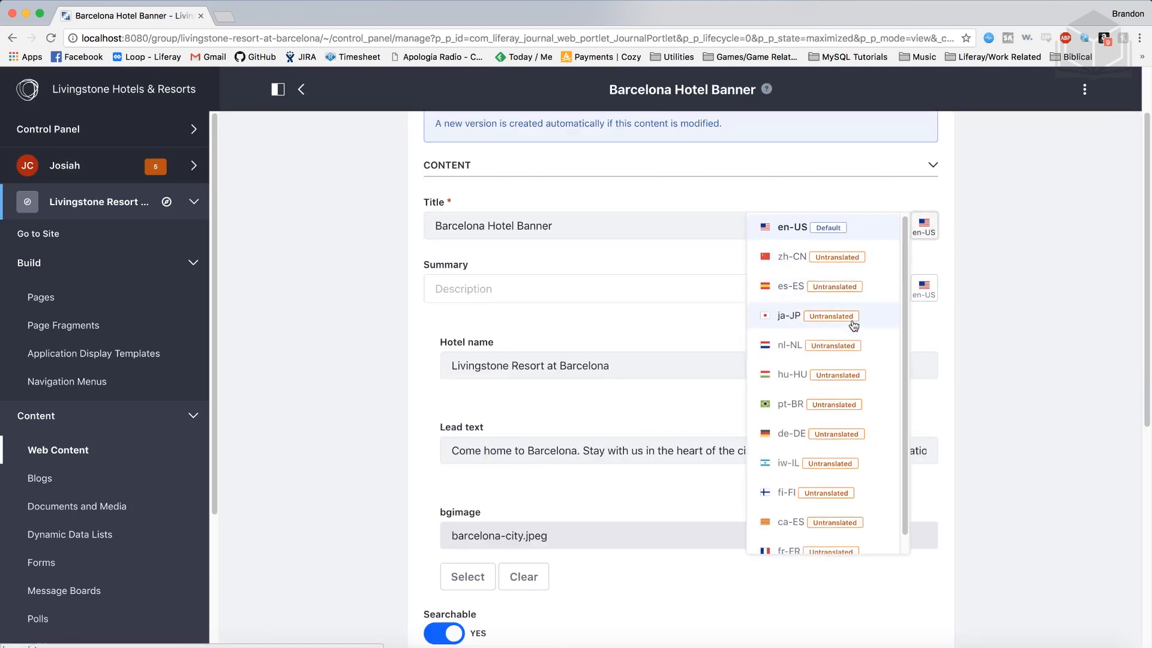
{"action": "scroll", "coordinate": [852, 325], "scroll_direction": "down", "scroll_amount": 1}
{"action": "scroll", "coordinate": [848, 265], "scroll_direction": "up", "scroll_amount": 1}
{"action": "scroll", "coordinate": [848, 266], "scroll_direction": "up", "scroll_amount": 1}
{"action": "left_click", "coordinate": [946, 253]}
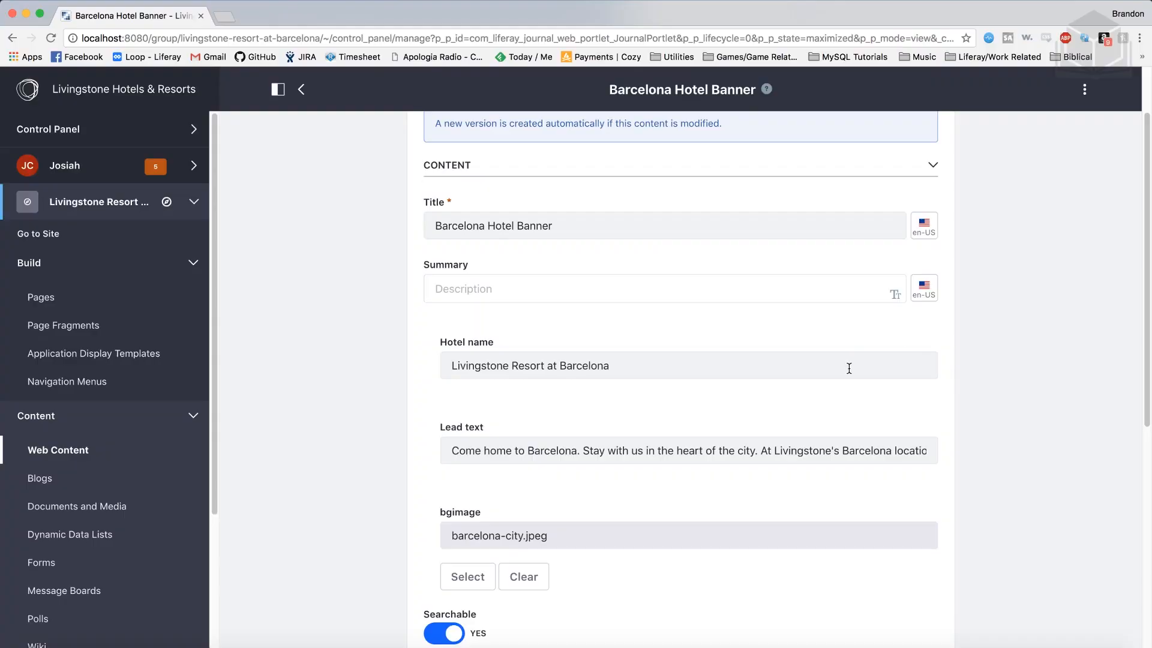
{"action": "scroll", "coordinate": [849, 368], "scroll_direction": "up", "scroll_amount": 1}
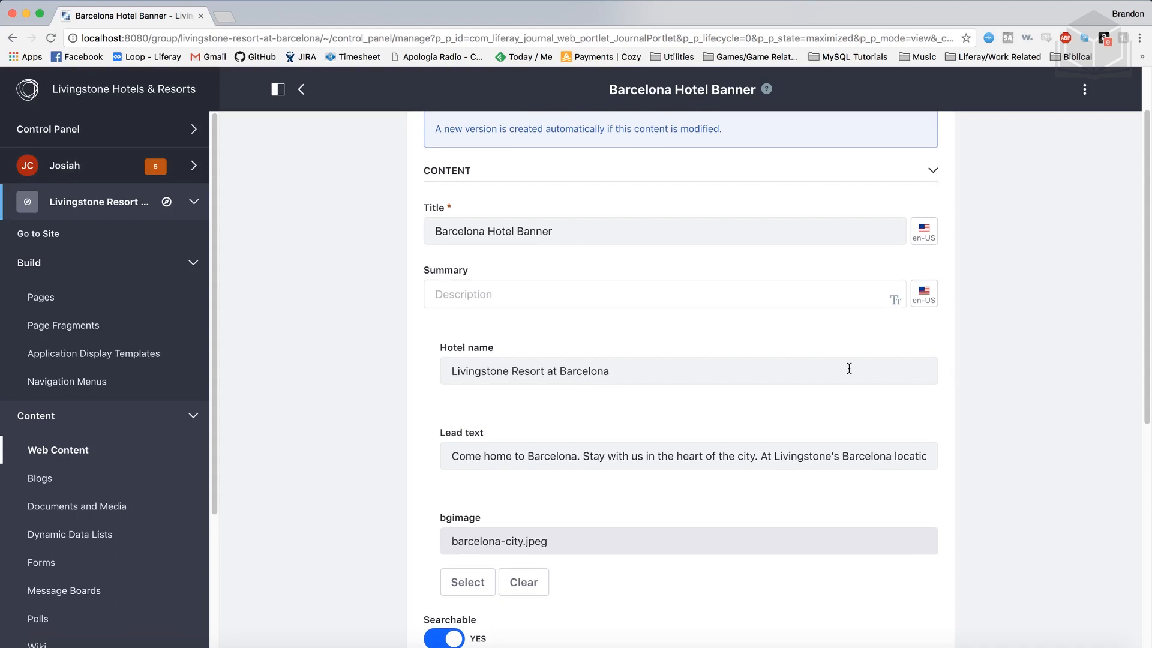
- Switch the article's translation language to es-ES and enter "Barcelona Hotel Banner Spanish" as the Spanish title
{"action": "left_click", "coordinate": [928, 239]}
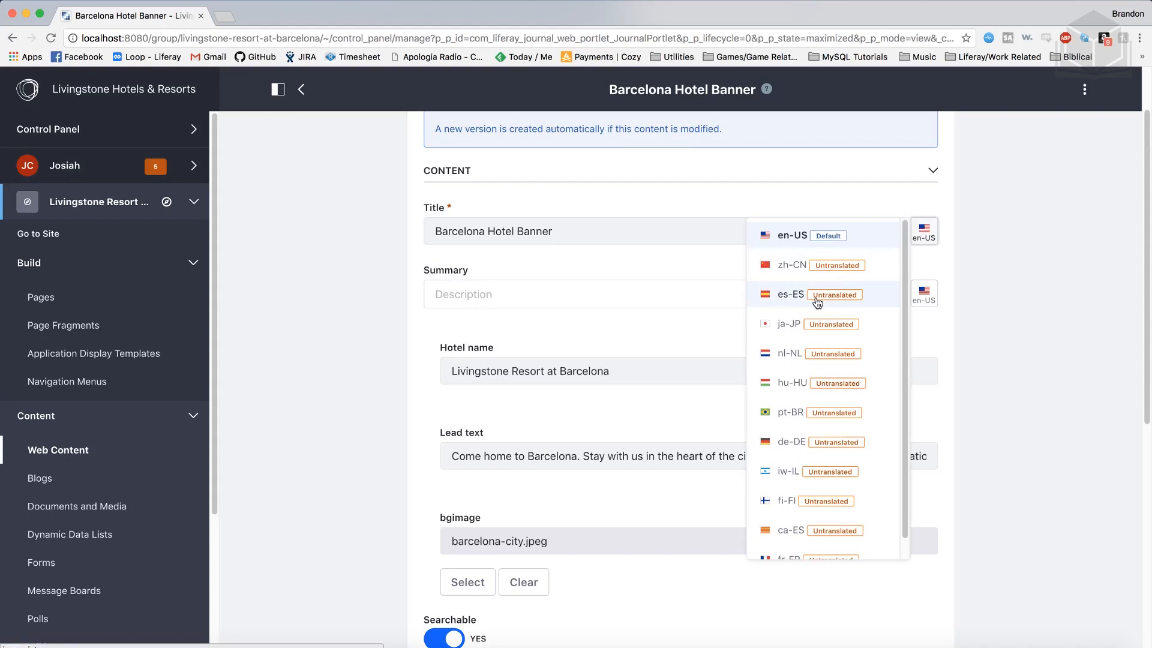
{"action": "left_click", "coordinate": [845, 300]}
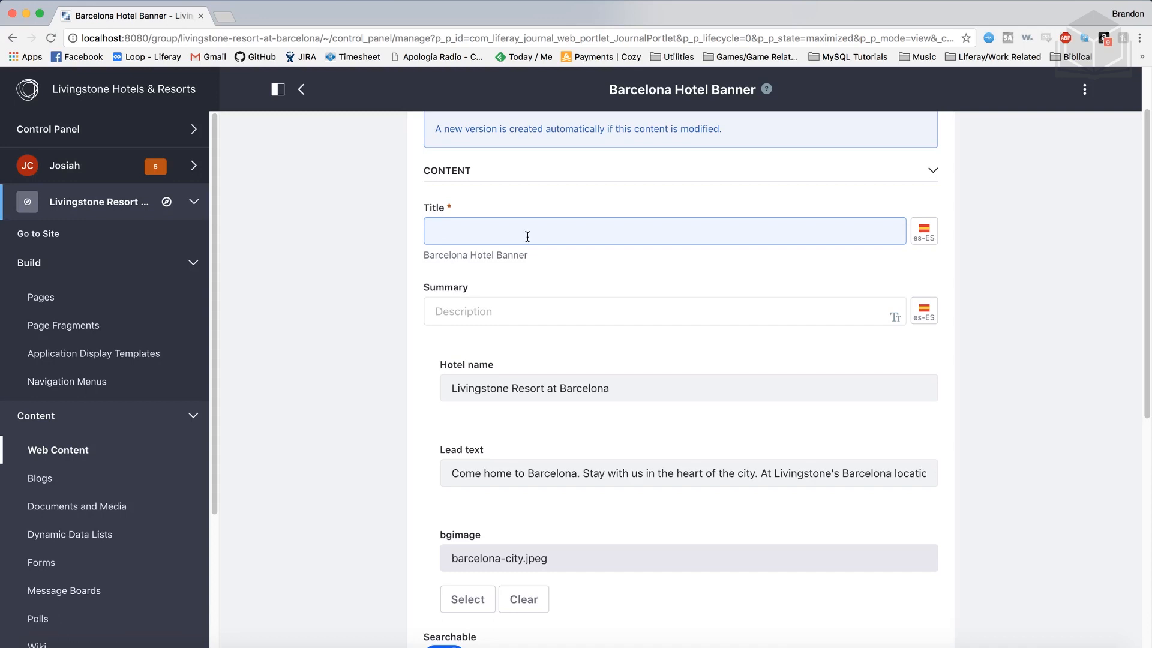
{"action": "type", "text": "Bar"}
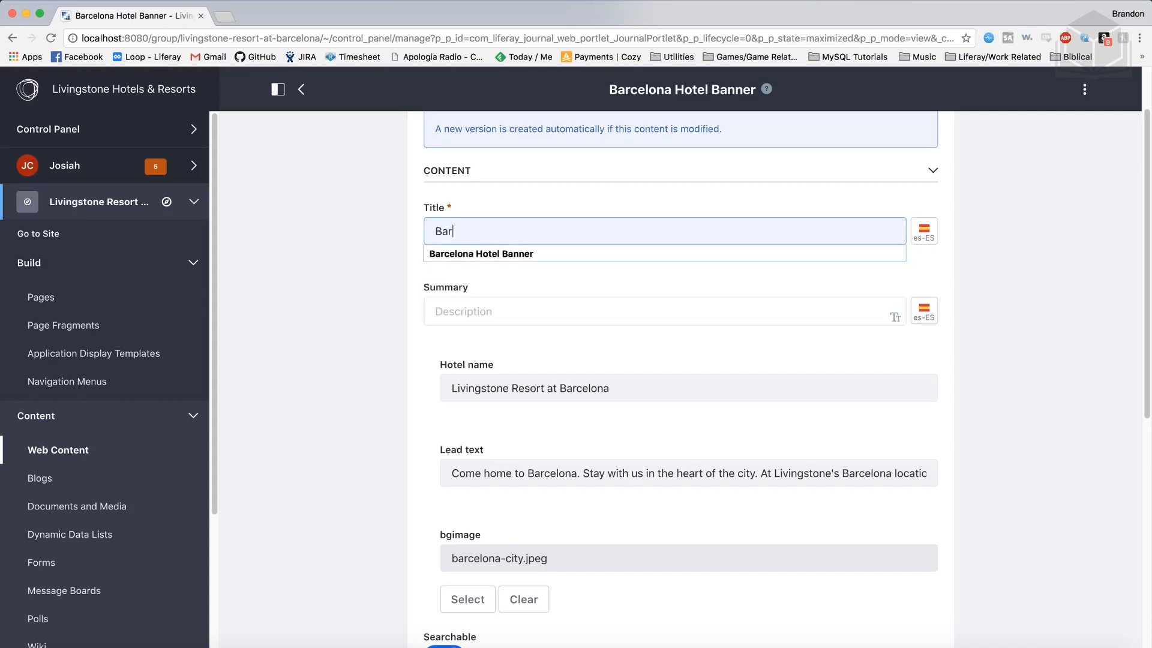
{"action": "type", "text": "celona Hotel Banner Spanish"}
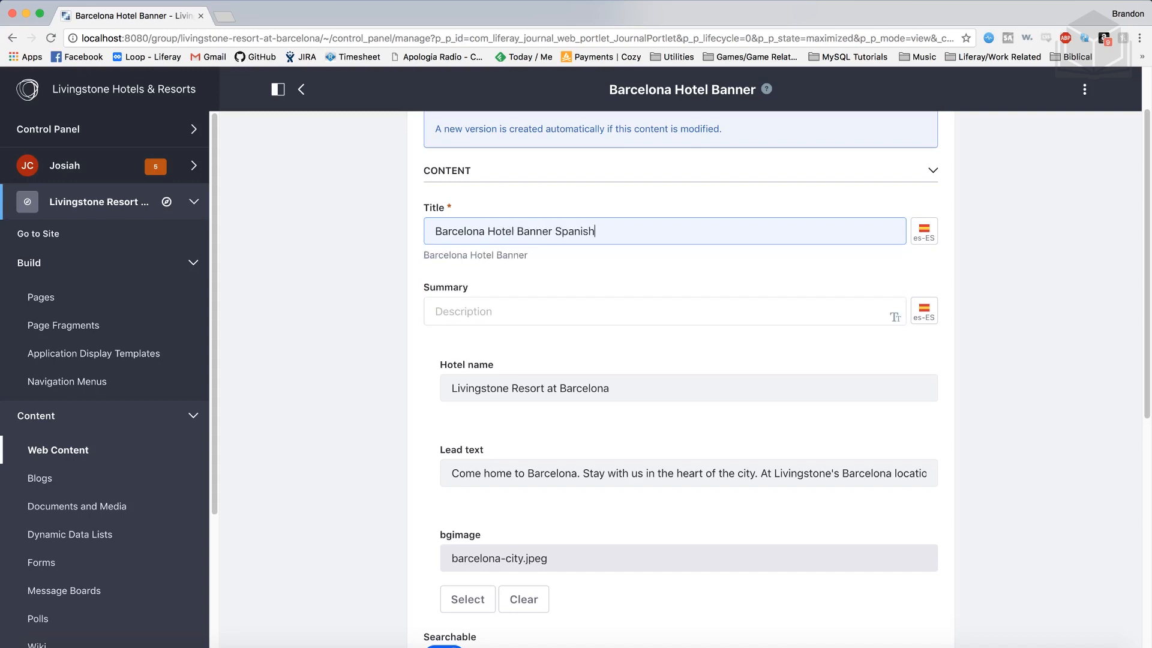
- Replace the hotel name in the Spanish translation with "Livingstone En Barcelona"
{"action": "scroll", "coordinate": [543, 270], "scroll_direction": "down", "scroll_amount": 2}
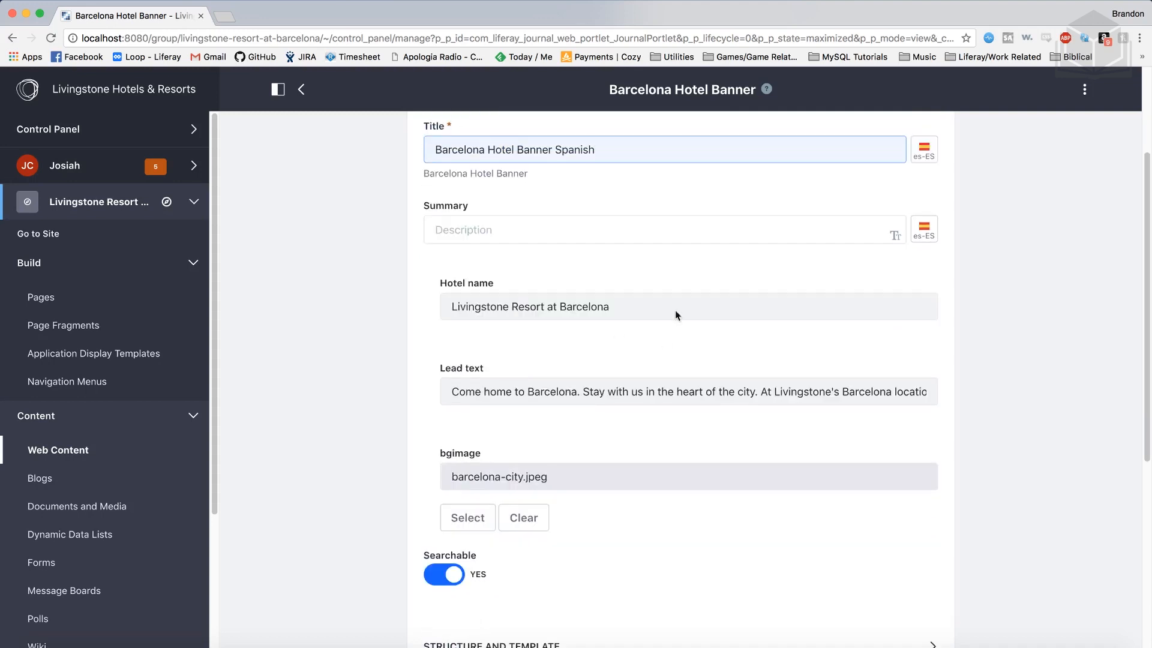
{"action": "triple_click", "coordinate": [617, 310]}
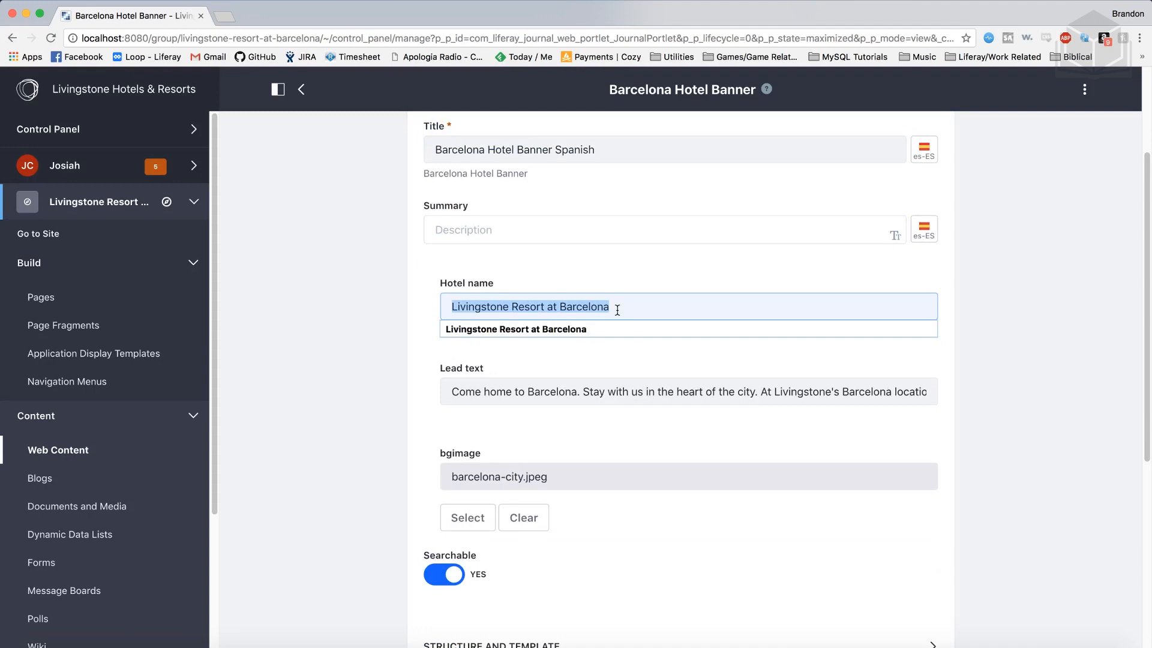
{"action": "left_click", "coordinate": [996, 315]}
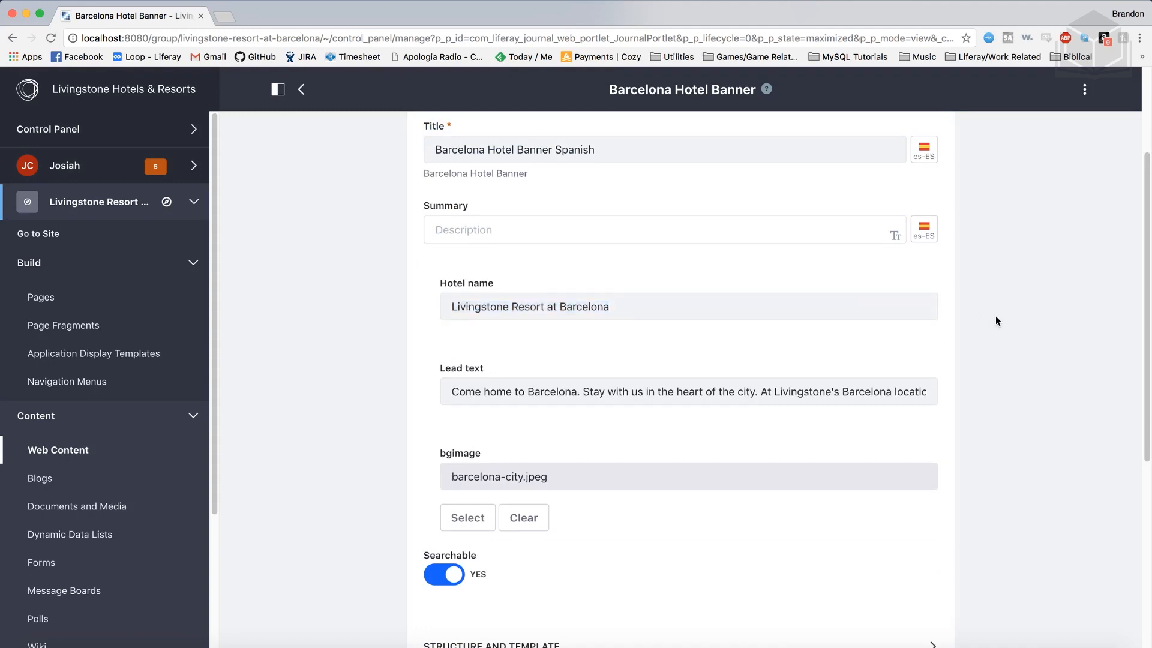
{"action": "triple_click", "coordinate": [650, 307]}
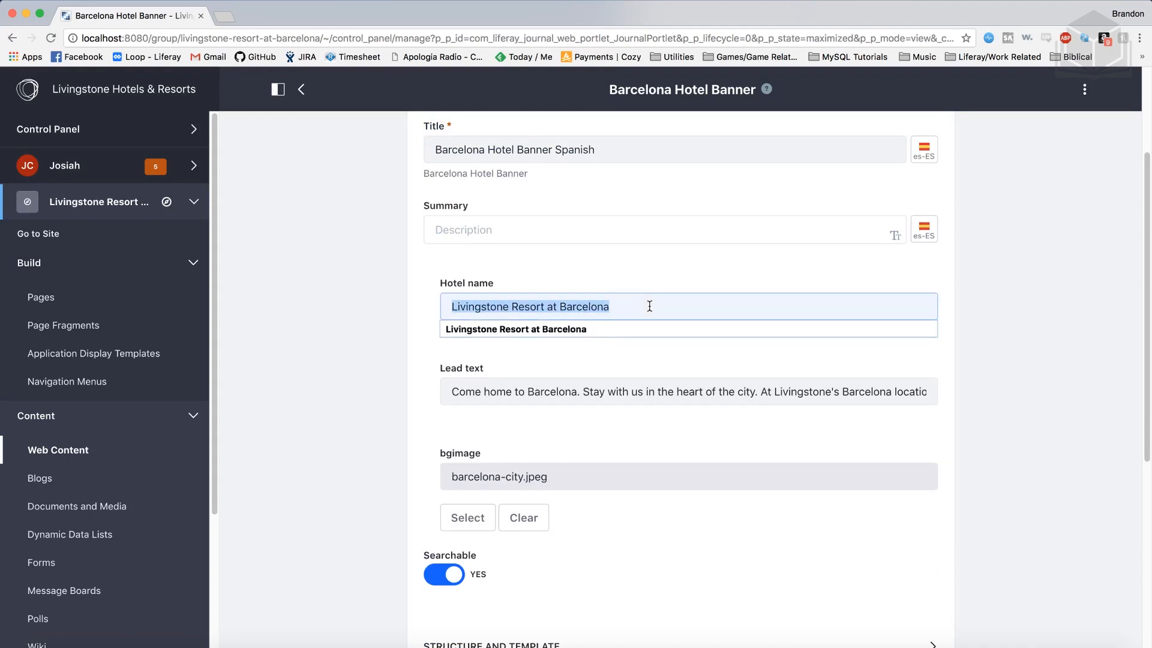
{"action": "type", "text": "Li"}
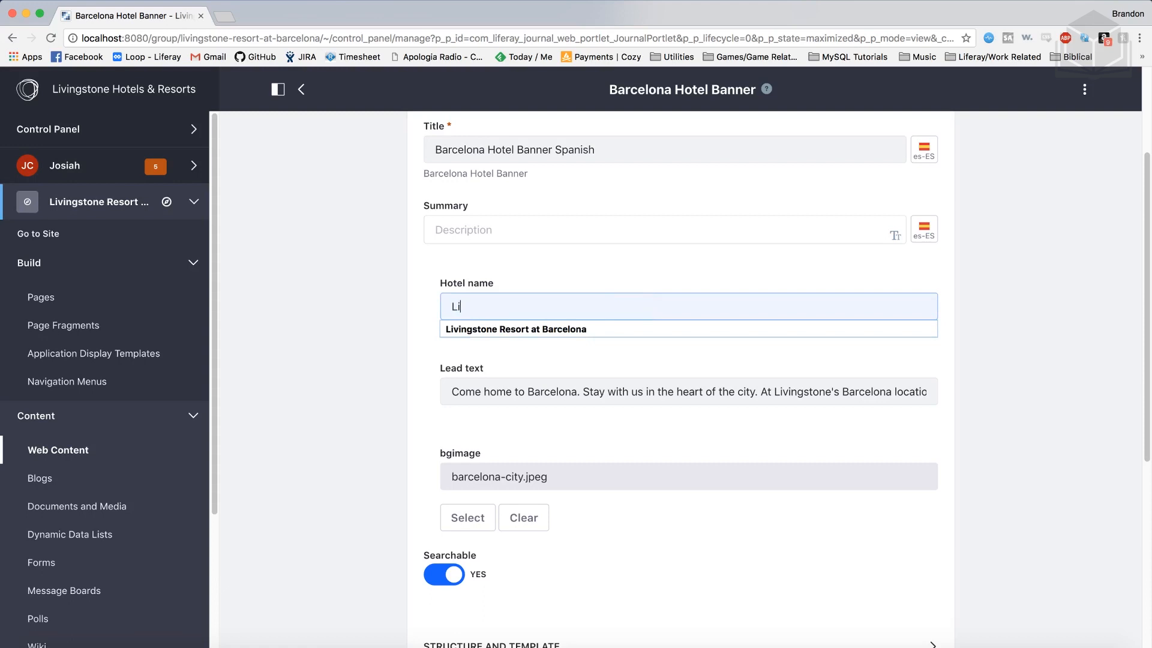
{"action": "type", "text": "vingstone En barcelona"}
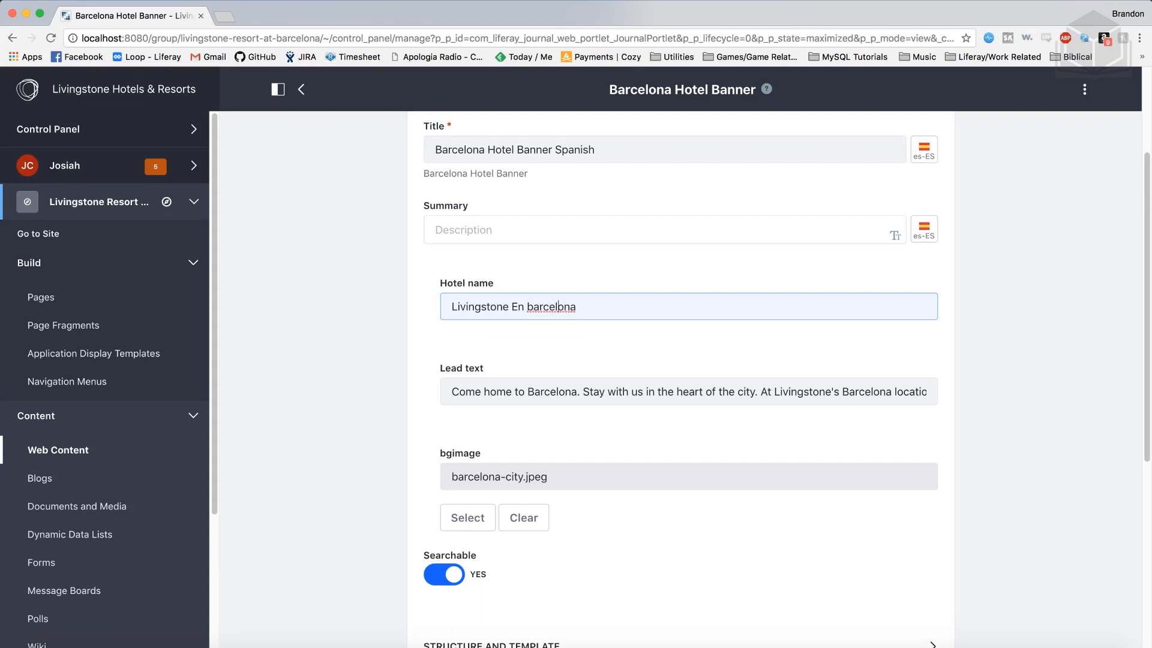
{"action": "key", "text": "BackSpace"}
{"action": "type", "text": "B"}
- Clear the lead text and copy the Spanish lead text from barcelona-content.txt in the 06-localization folder, closing the file when done
{"action": "triple_click", "coordinate": [628, 391]}
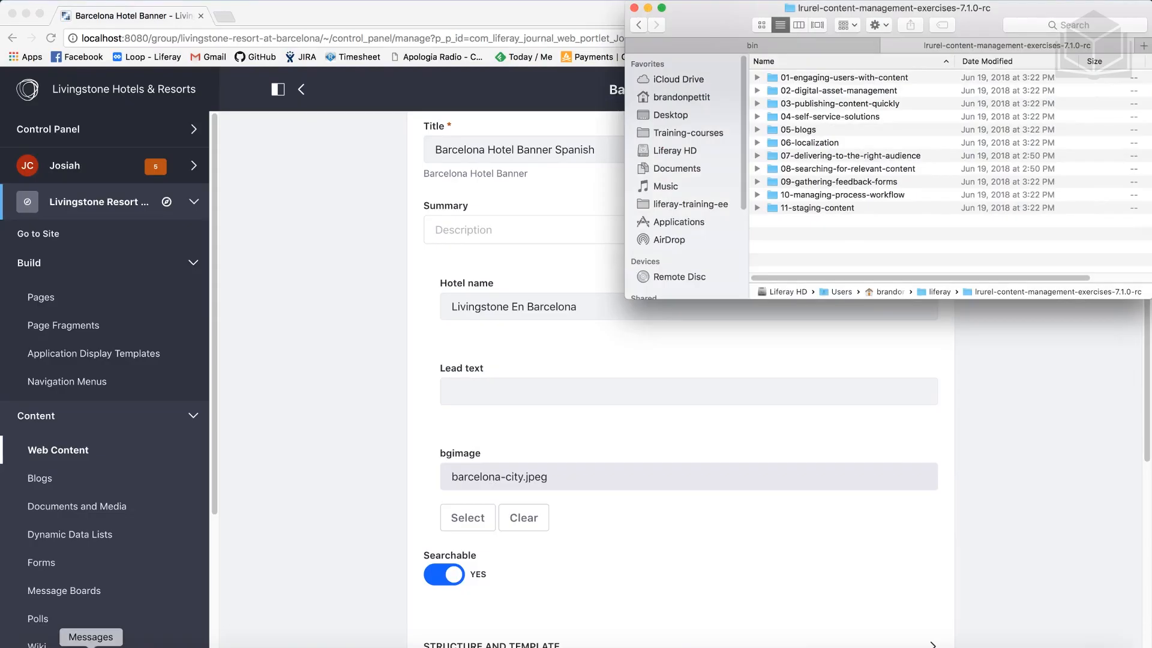
{"action": "left_click", "coordinate": [978, 448]}
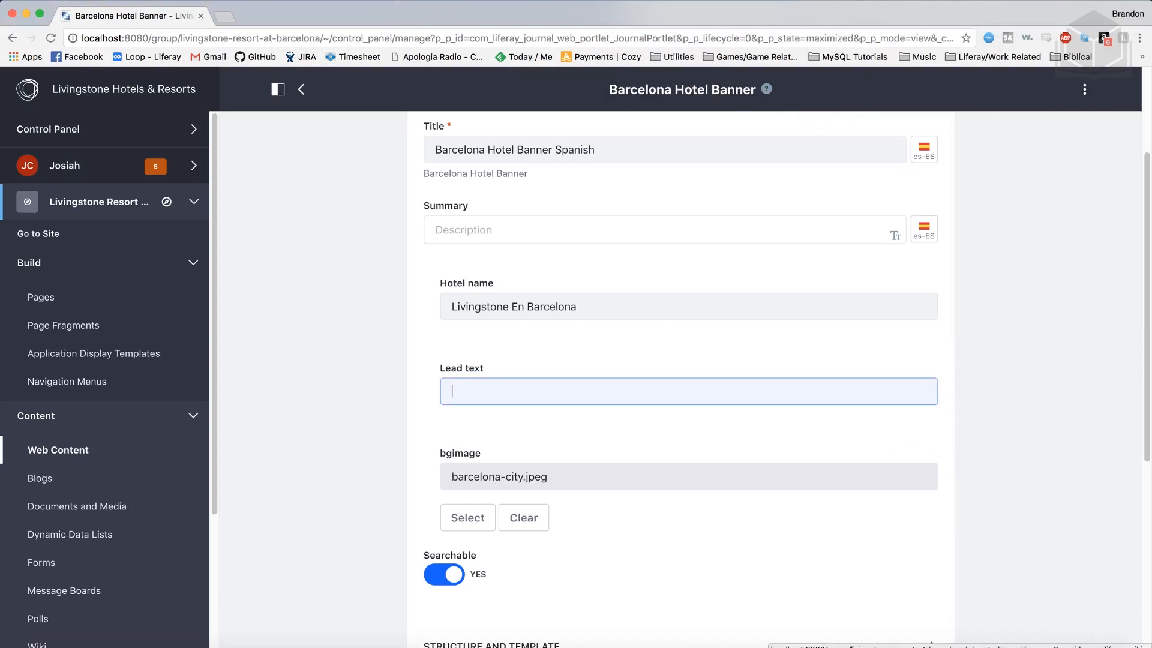
{"action": "left_click", "coordinate": [52, 646]}
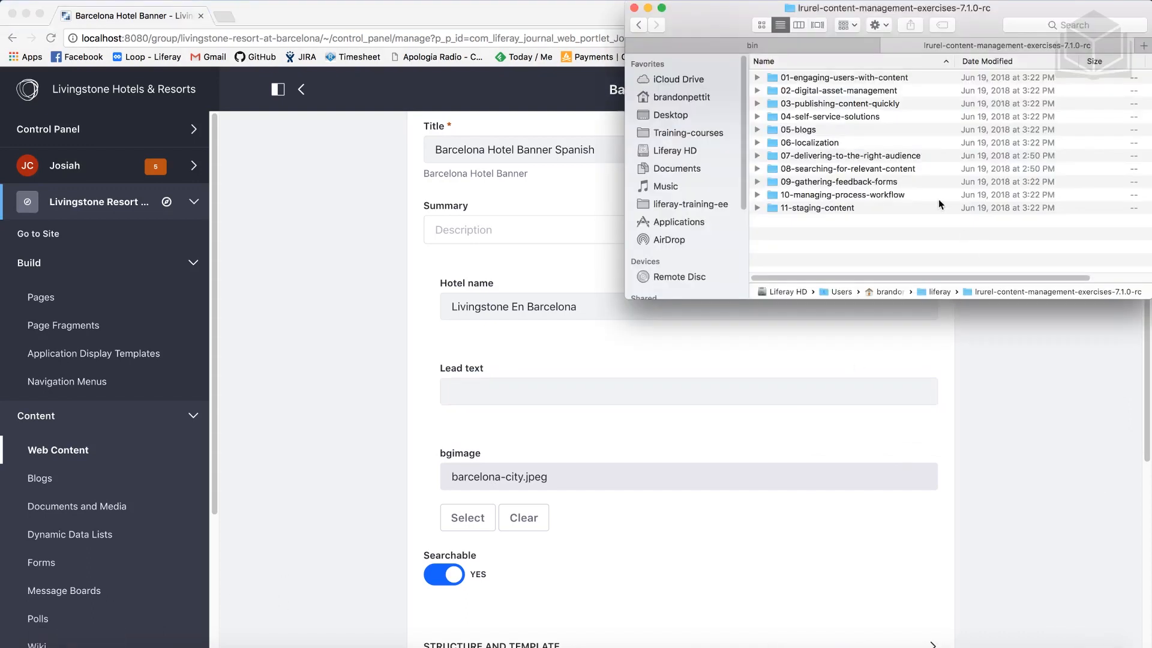
{"action": "left_click", "coordinate": [816, 142]}
{"action": "double_click", "coordinate": [822, 143]}
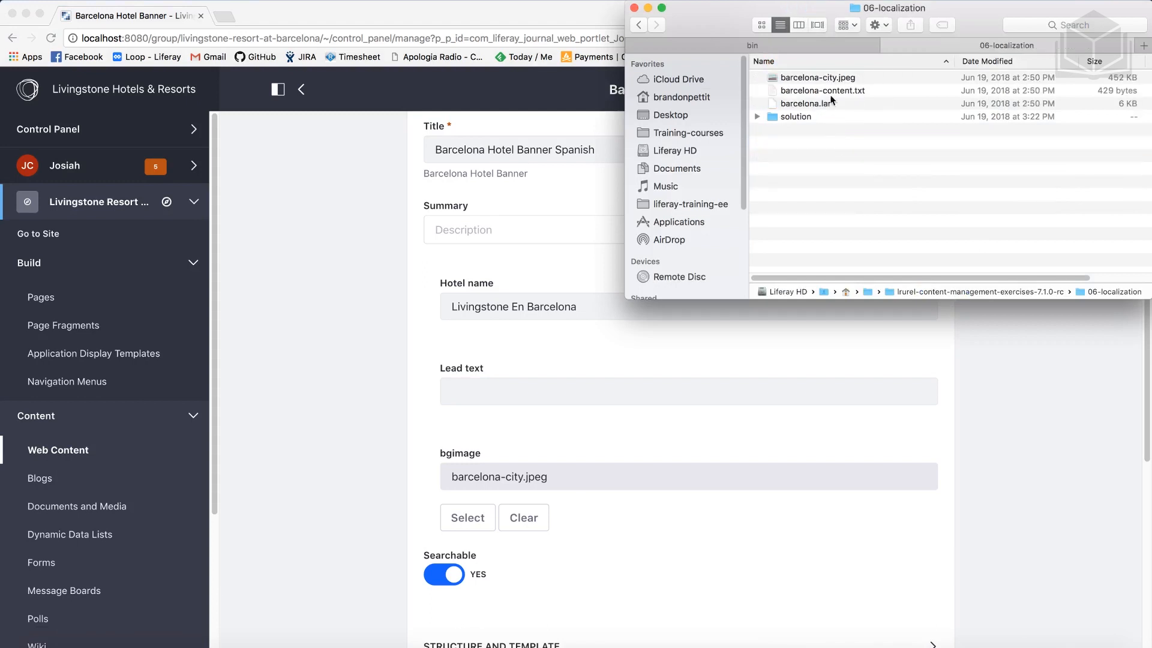
{"action": "double_click", "coordinate": [841, 90]}
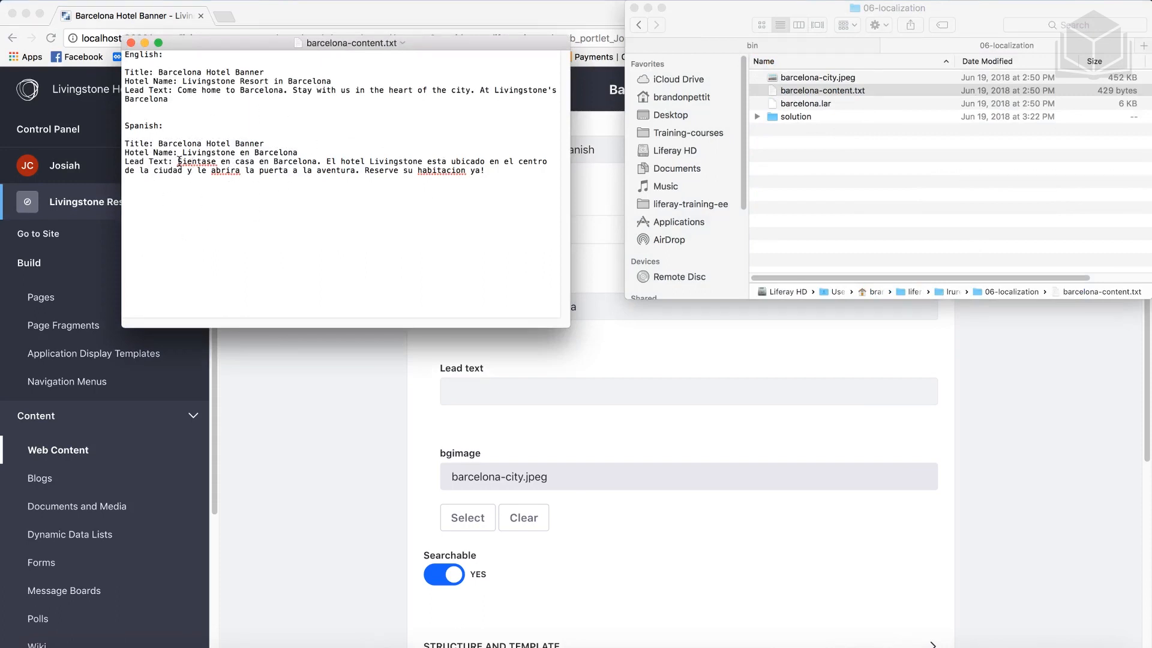
{"action": "left_click_drag", "start_coordinate": [178, 162], "coordinate": [487, 172]}
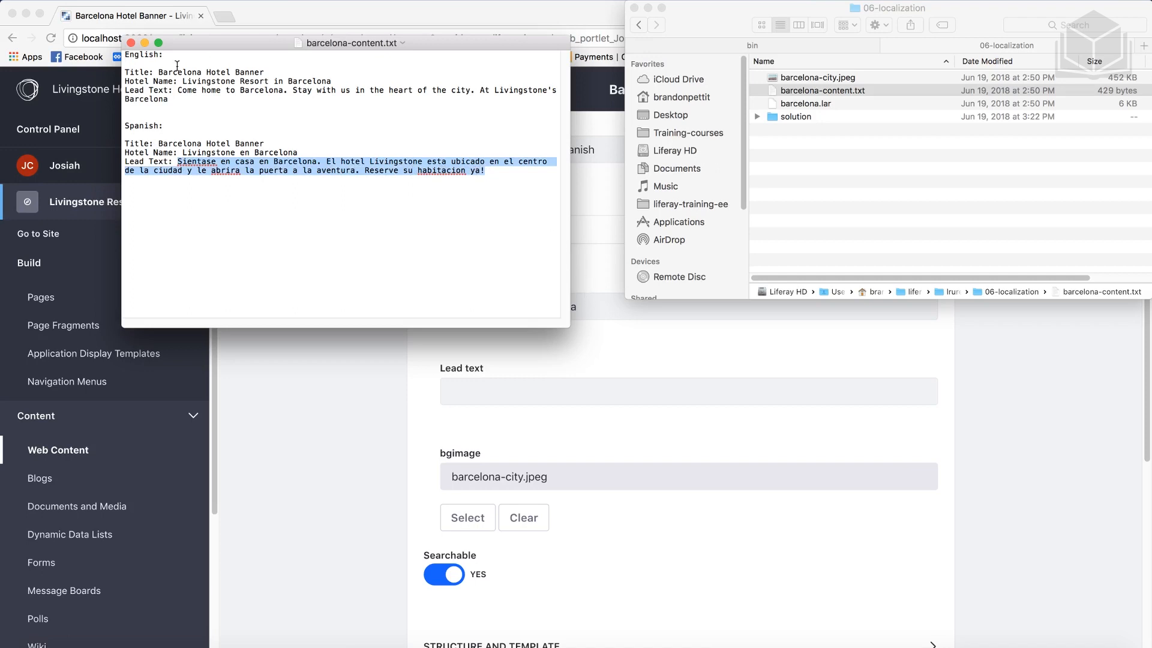
{"action": "left_click", "coordinate": [130, 42]}
- Paste the copied Spanish text as the banner's lead text and publish the article
{"action": "left_click", "coordinate": [551, 390]}
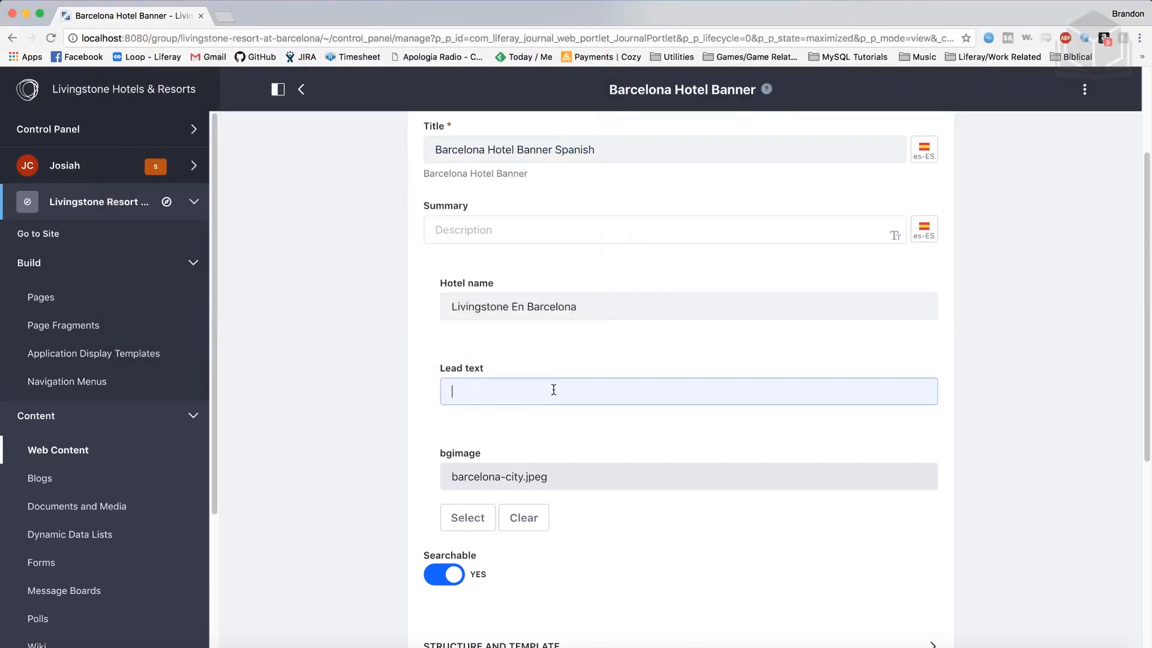
{"action": "key", "text": "super+v"}
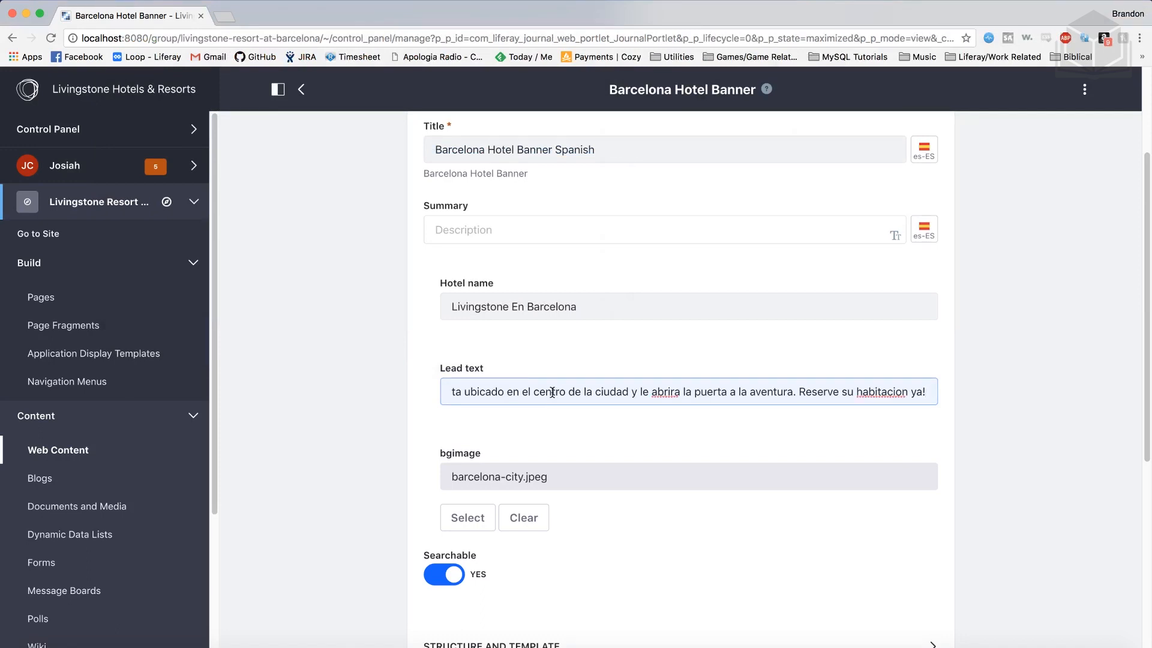
{"action": "scroll", "coordinate": [564, 493], "scroll_direction": "down", "scroll_amount": 1}
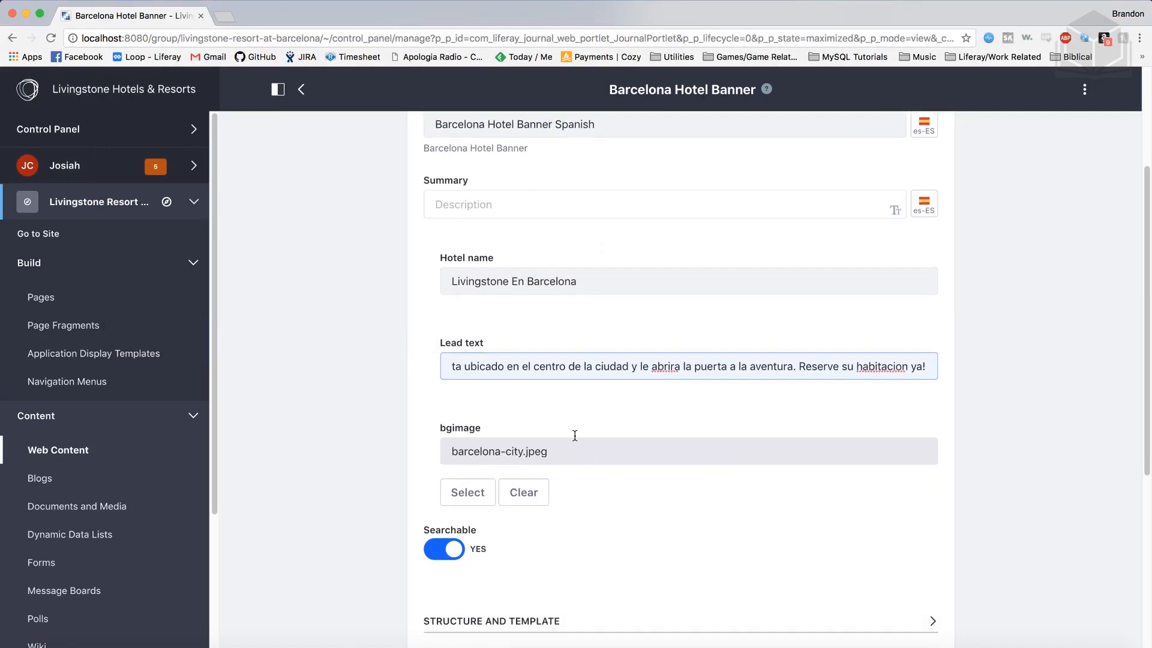
{"action": "scroll", "coordinate": [762, 493], "scroll_direction": "down", "scroll_amount": 1}
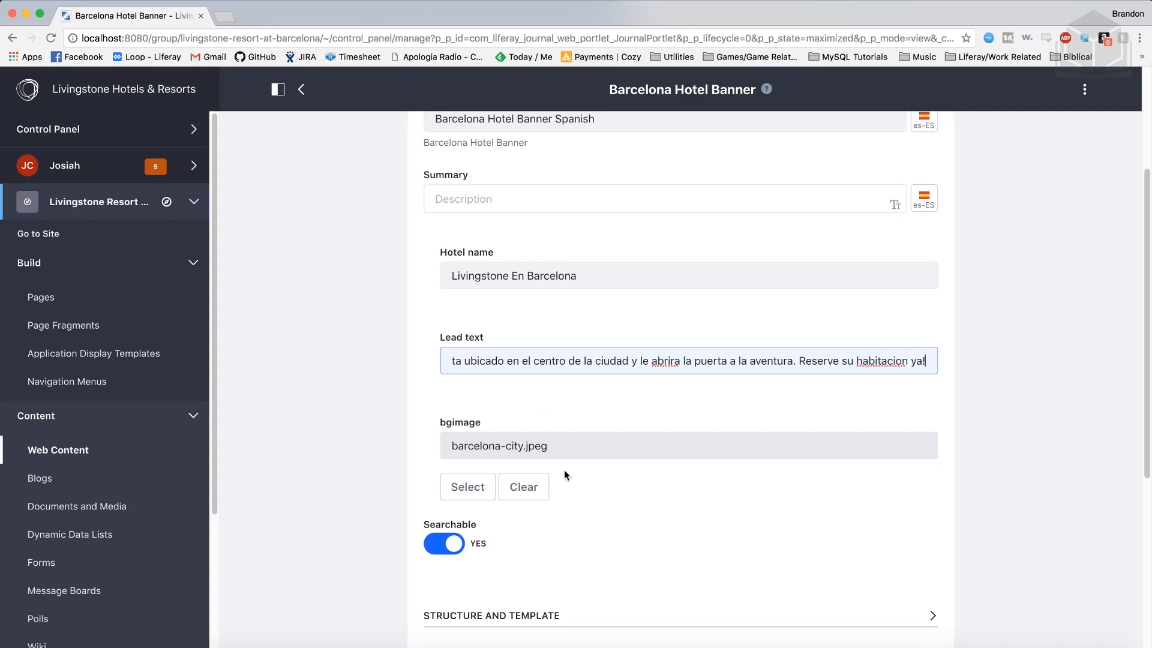
{"action": "scroll", "coordinate": [564, 470], "scroll_direction": "down", "scroll_amount": 5}
{"action": "left_click", "coordinate": [477, 591]}
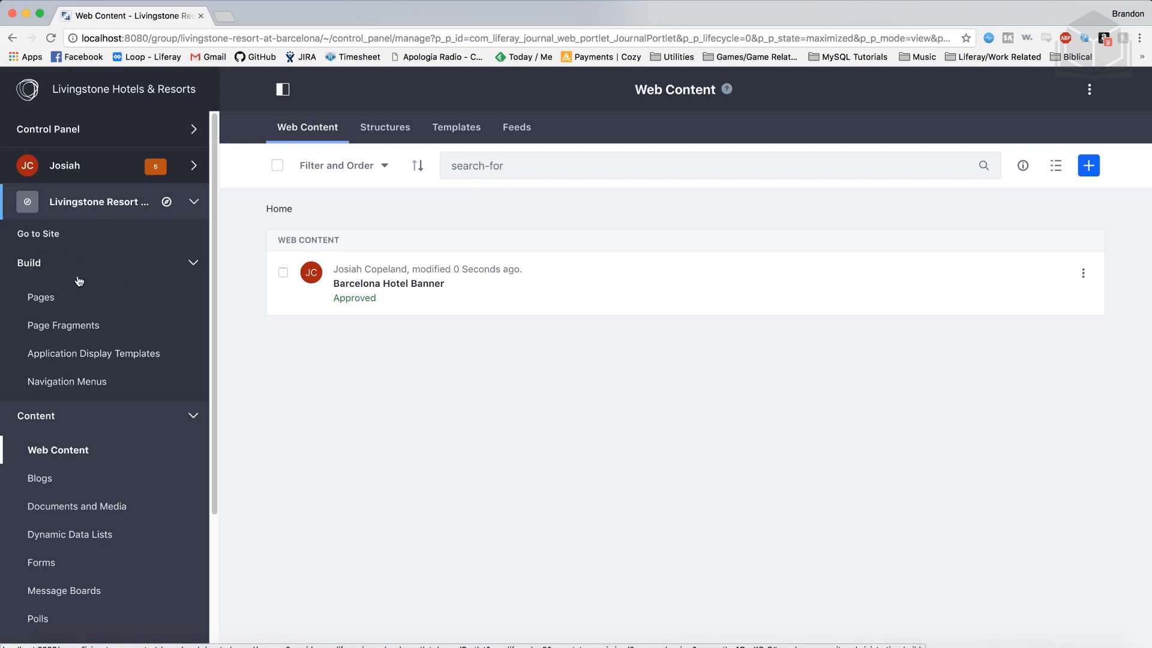
- Open the Home page's configuration and enter "Inicio" as its es-ES name
{"action": "left_click", "coordinate": [50, 300]}
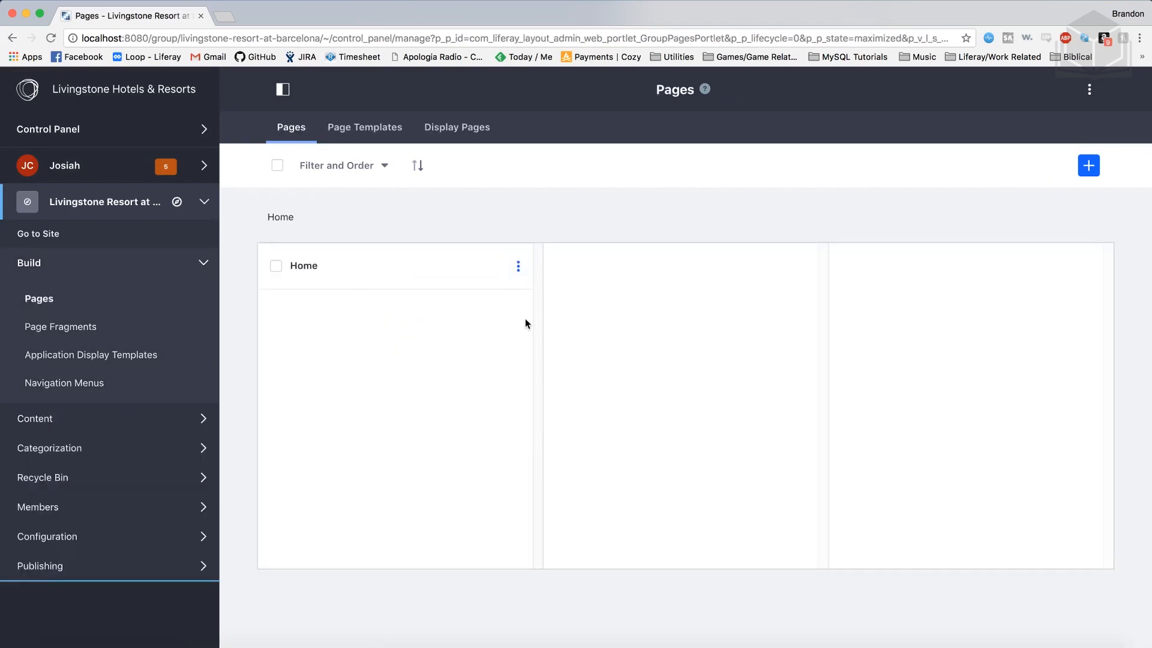
{"action": "left_click", "coordinate": [518, 267]}
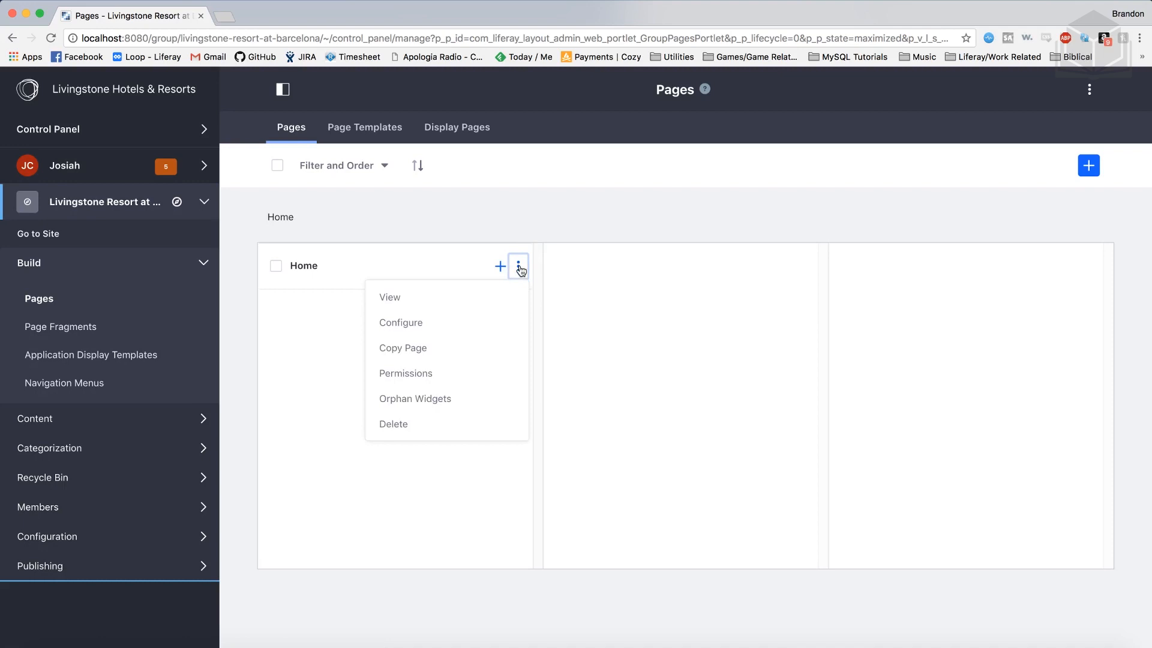
{"action": "left_click", "coordinate": [450, 321]}
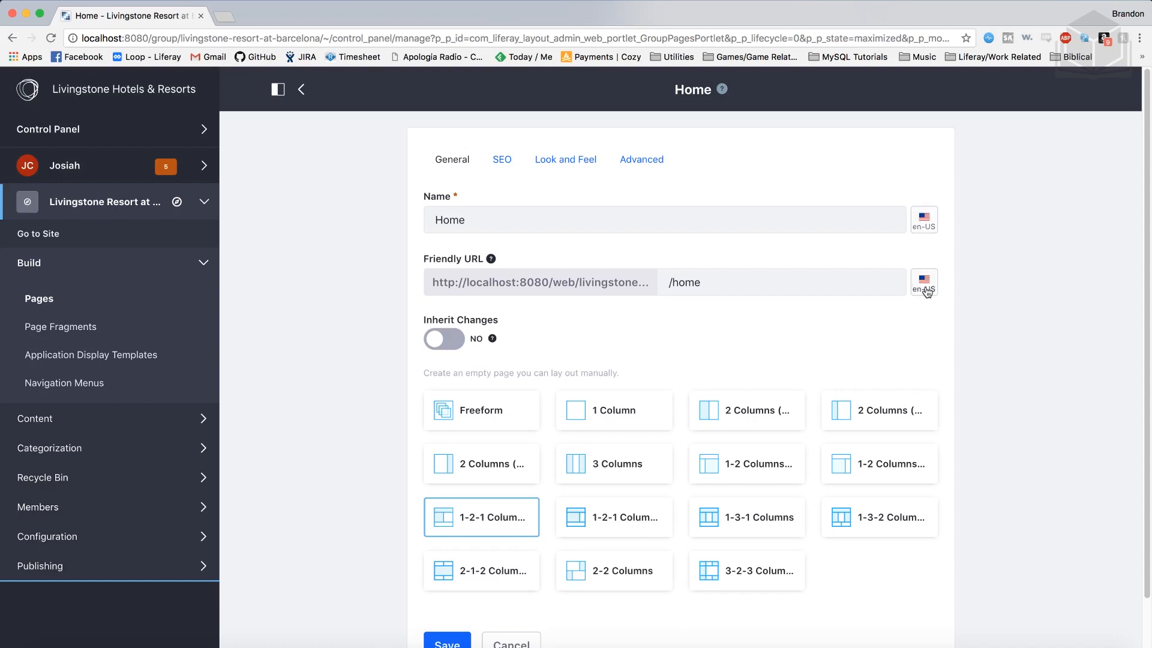
{"action": "left_click", "coordinate": [924, 222]}
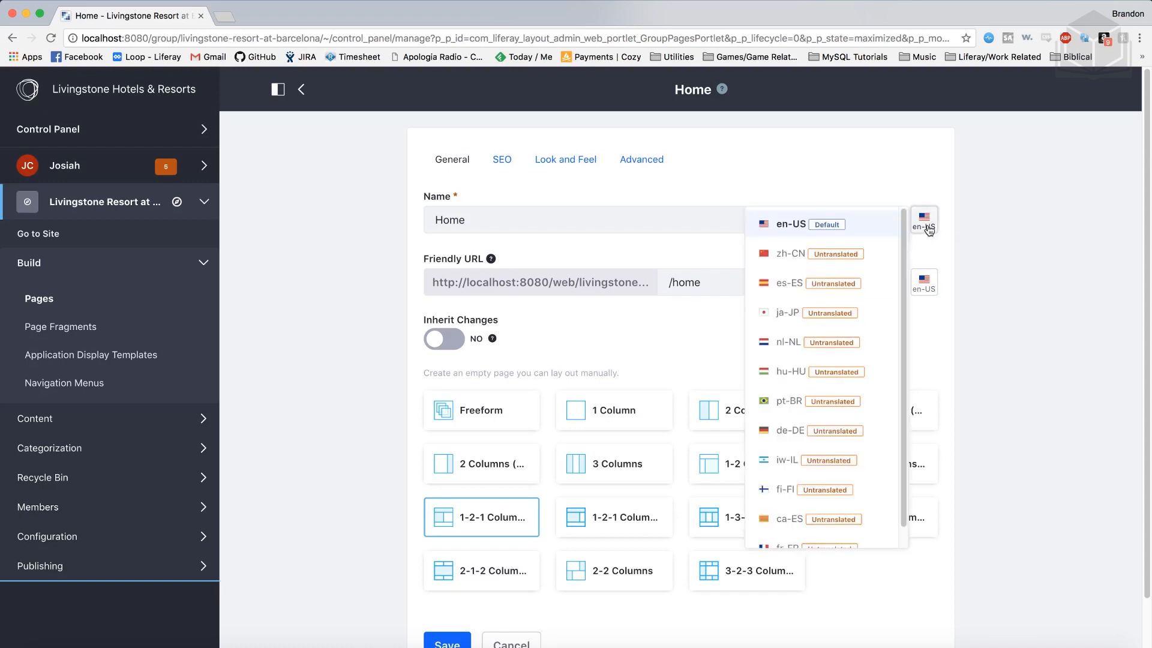
{"action": "left_click", "coordinate": [817, 283]}
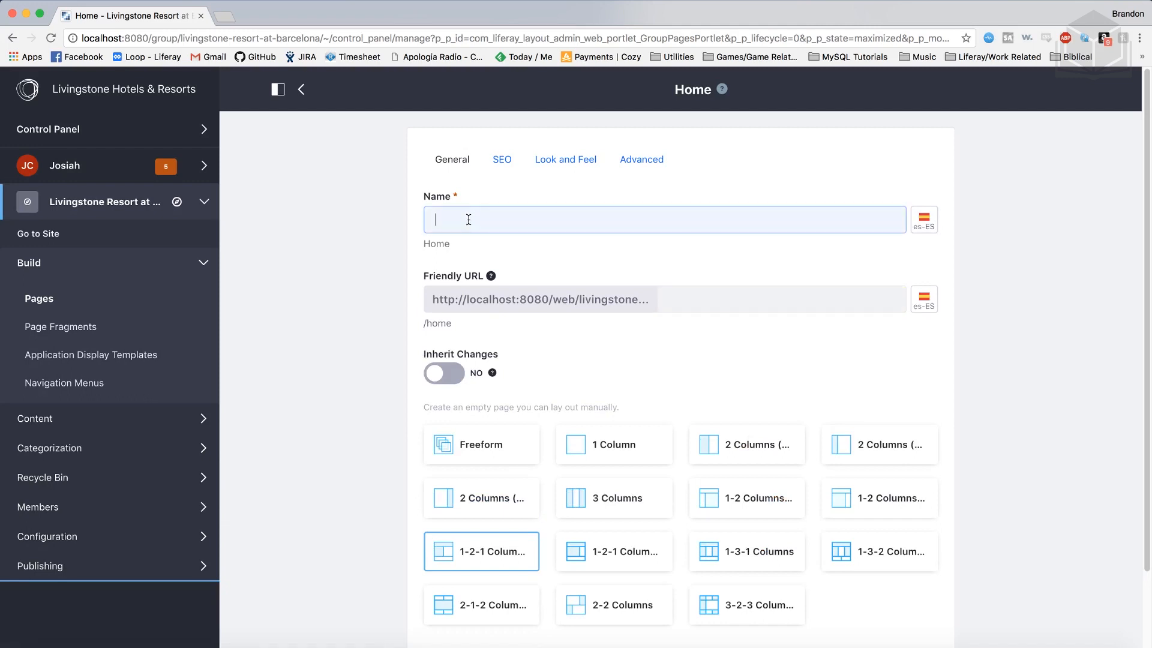
{"action": "type", "text": "Inicio"}
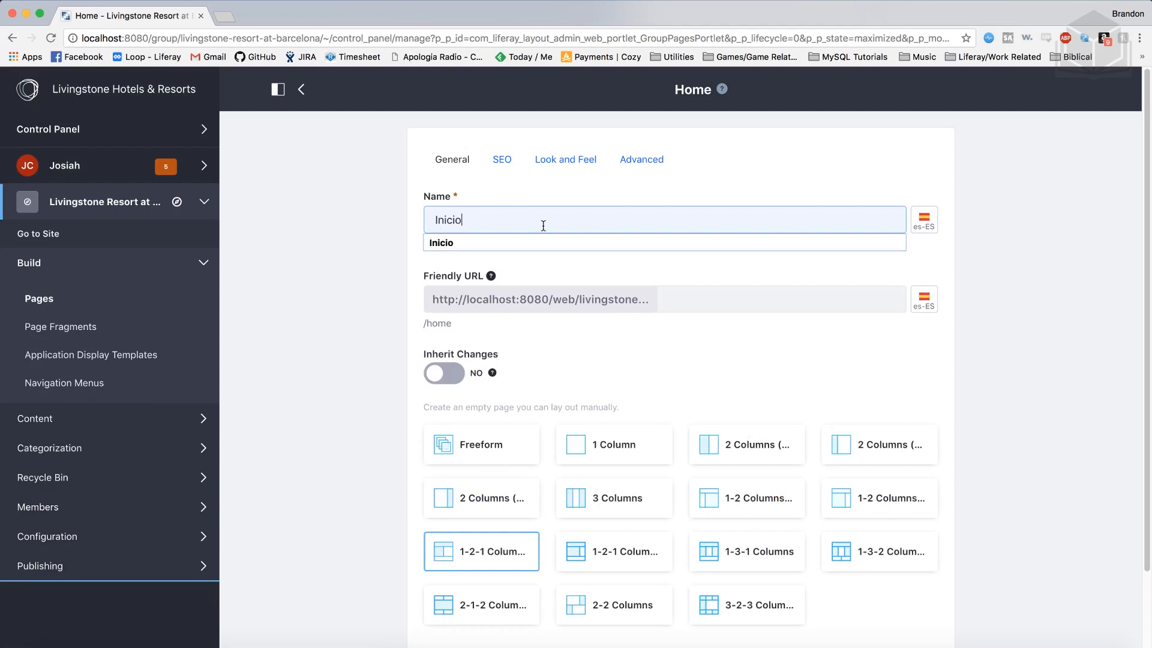
- Set the Home page's Spanish friendly URL to /Inicio, reusing the translated name, and save the page
{"action": "double_click", "coordinate": [449, 221]}
{"action": "key", "text": "super+c"}
{"action": "left_click", "coordinate": [735, 306]}
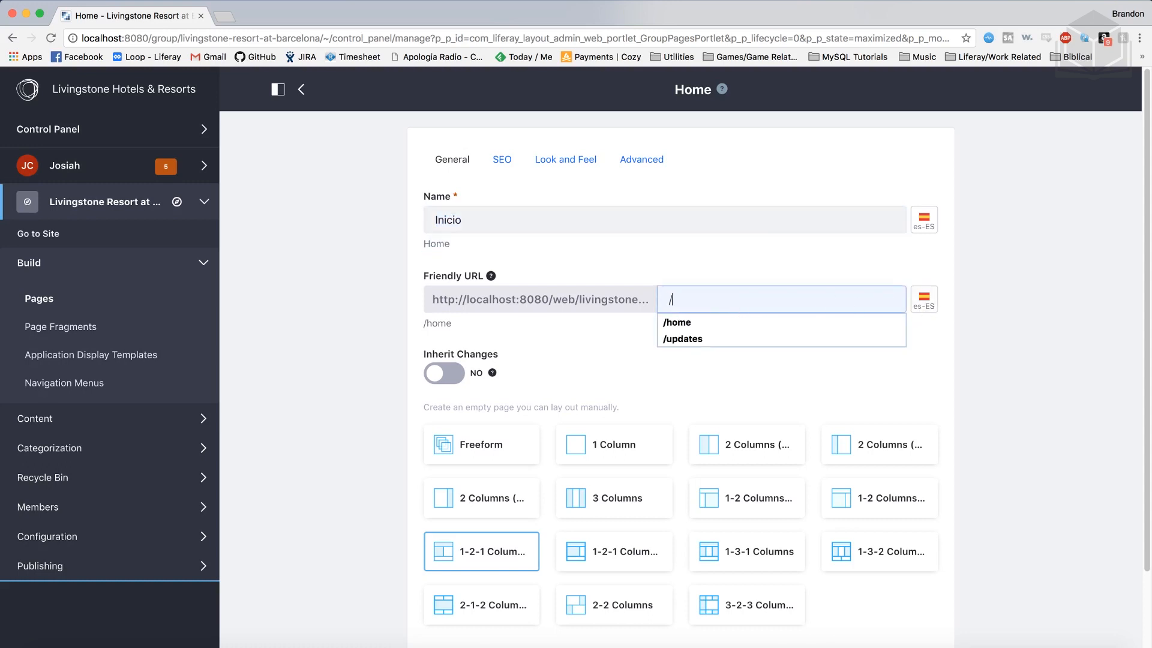
{"action": "type", "text": "/"}
{"action": "key", "text": "super+v"}
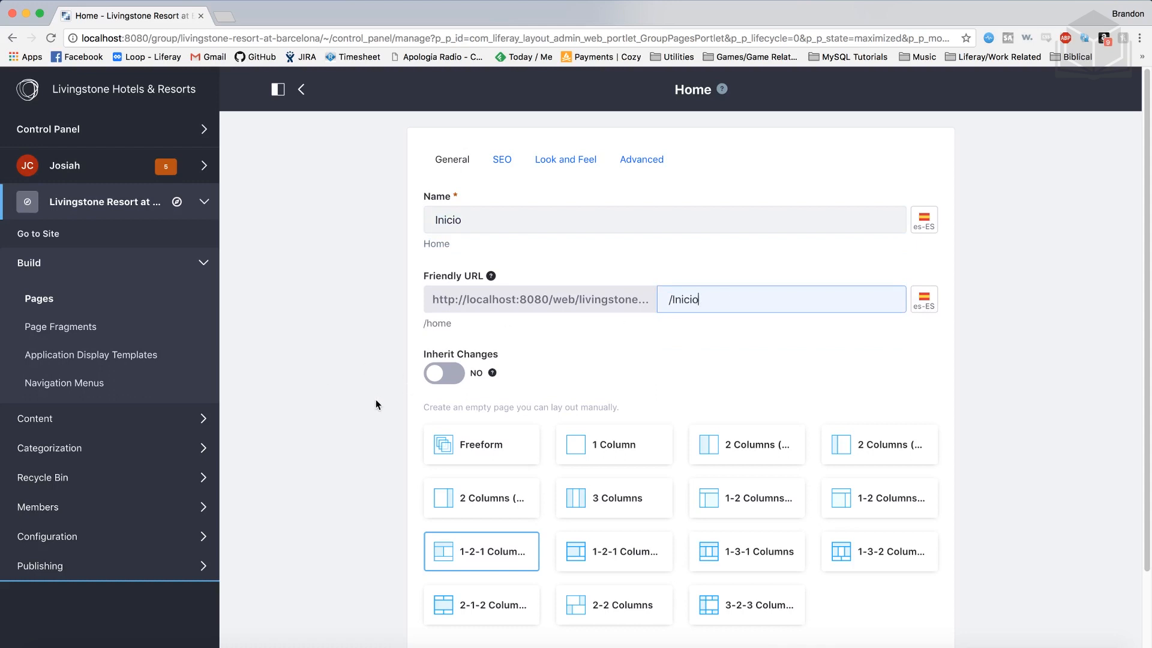
{"action": "scroll", "coordinate": [377, 405], "scroll_direction": "down", "scroll_amount": 2}
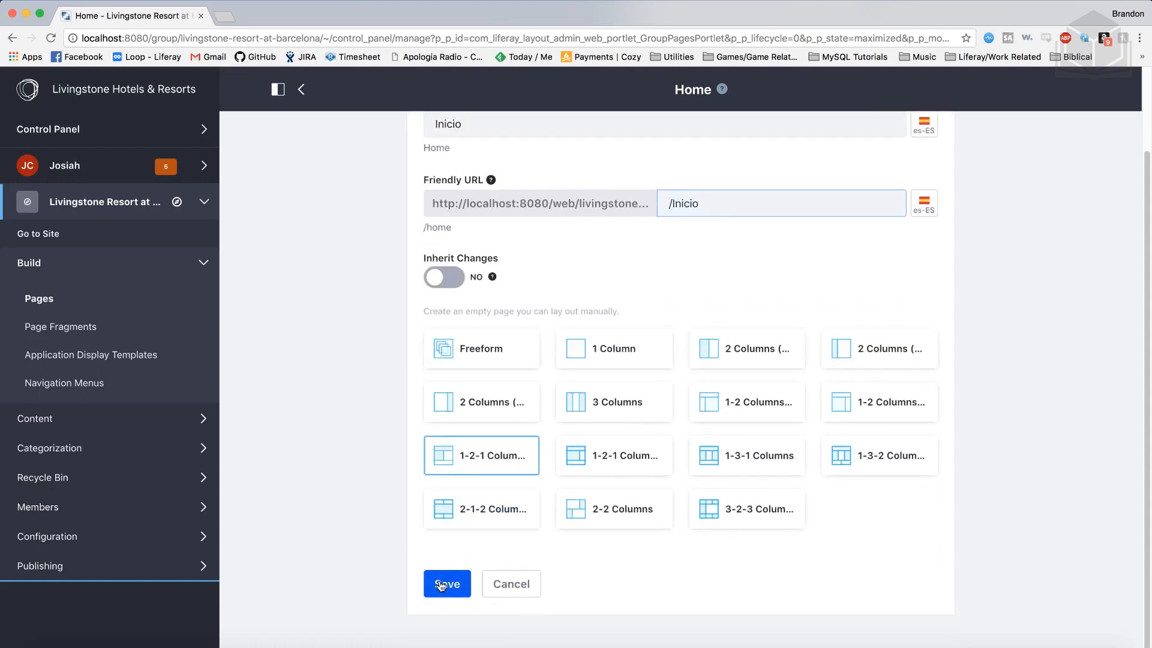
{"action": "left_click", "coordinate": [440, 583]}
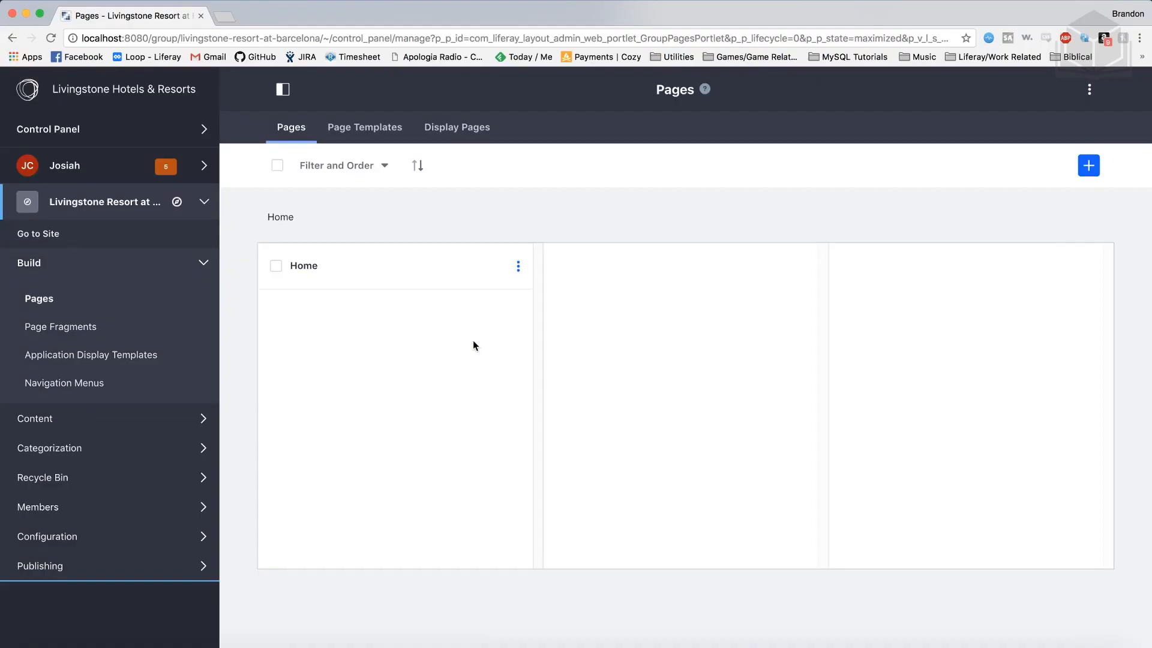
- Go to the Barcelona site's home page and open the configuration of its Language Selector widget
{"action": "left_click", "coordinate": [45, 235]}
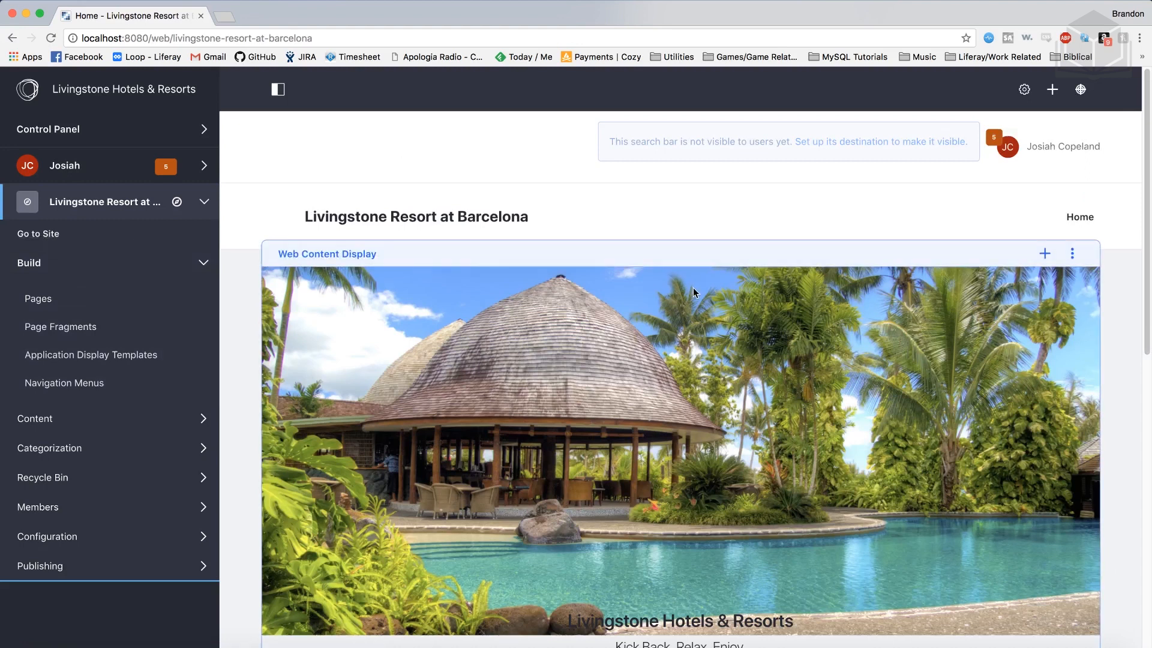
{"action": "scroll", "coordinate": [694, 289], "scroll_direction": "down", "scroll_amount": 7}
{"action": "scroll", "coordinate": [693, 287], "scroll_direction": "down", "scroll_amount": 3}
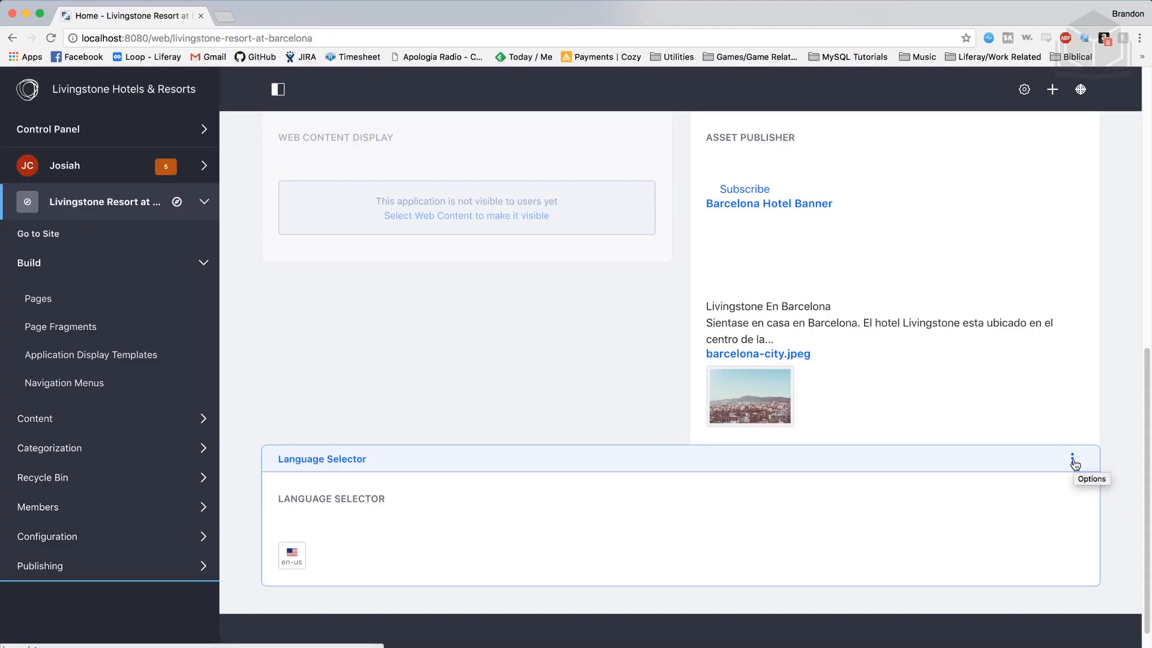
{"action": "left_click", "coordinate": [1073, 460]}
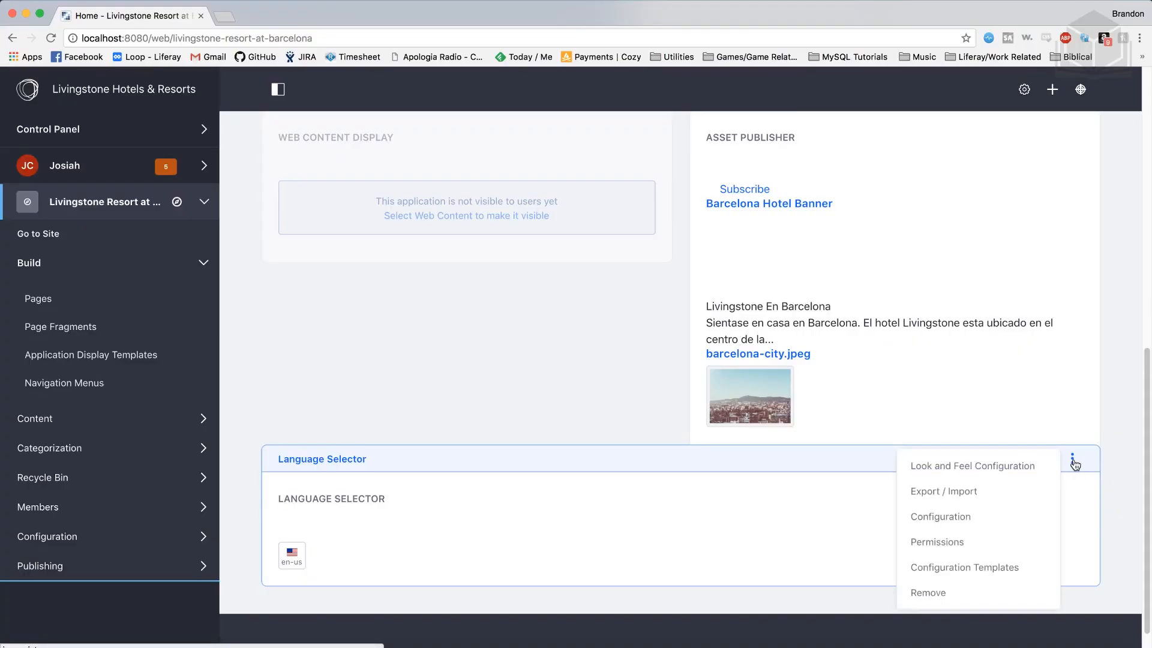
{"action": "left_click", "coordinate": [976, 519]}
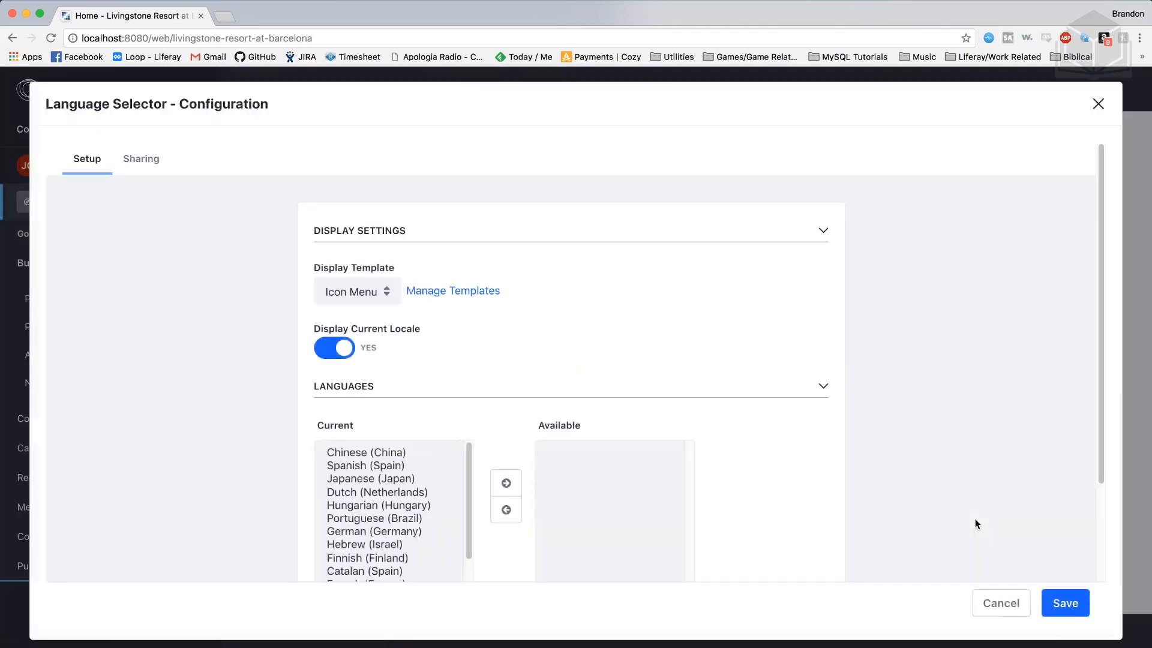
- Remove Chinese, Japanese, Dutch, Hungarian and Portuguese from the Language Selector's current languages
{"action": "scroll", "coordinate": [458, 460], "scroll_direction": "down", "scroll_amount": 3}
{"action": "scroll", "coordinate": [396, 459], "scroll_direction": "up", "scroll_amount": 2}
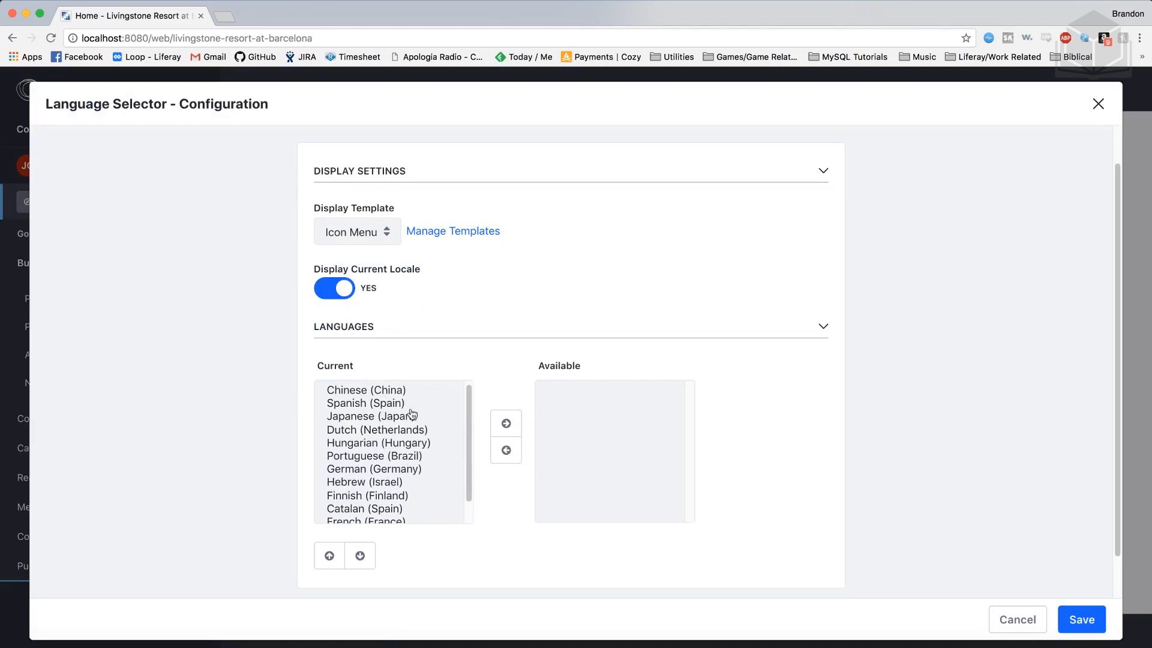
{"action": "left_click", "coordinate": [341, 392]}
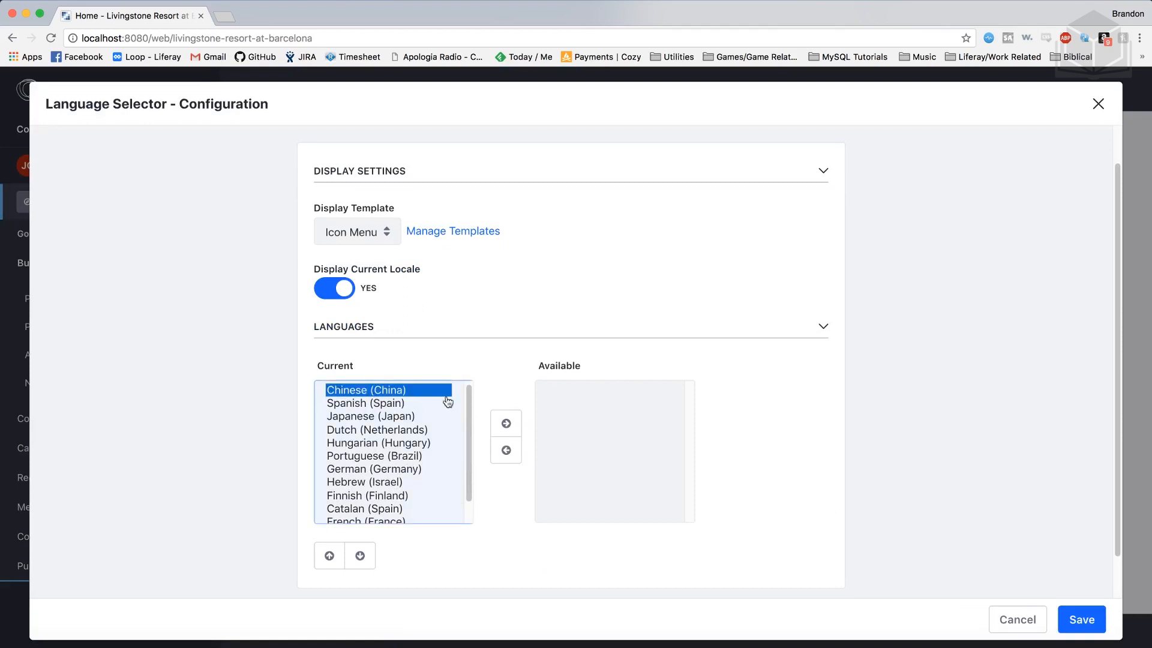
{"action": "left_click", "coordinate": [507, 424]}
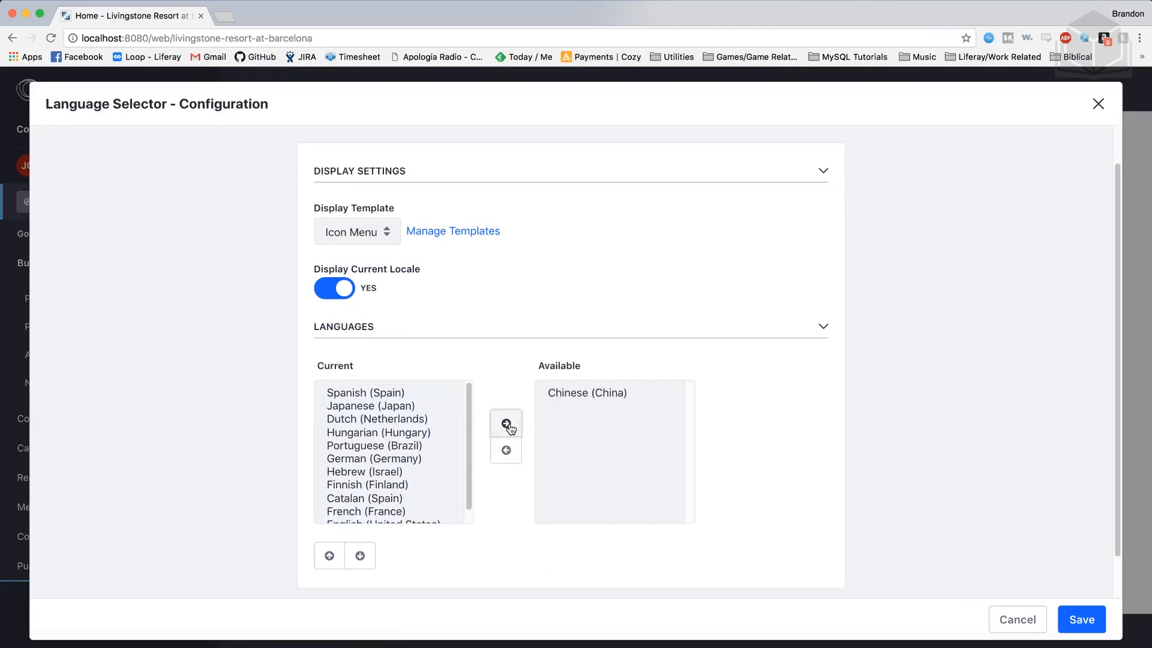
{"action": "left_click", "coordinate": [354, 407]}
{"action": "left_click", "coordinate": [506, 424]}
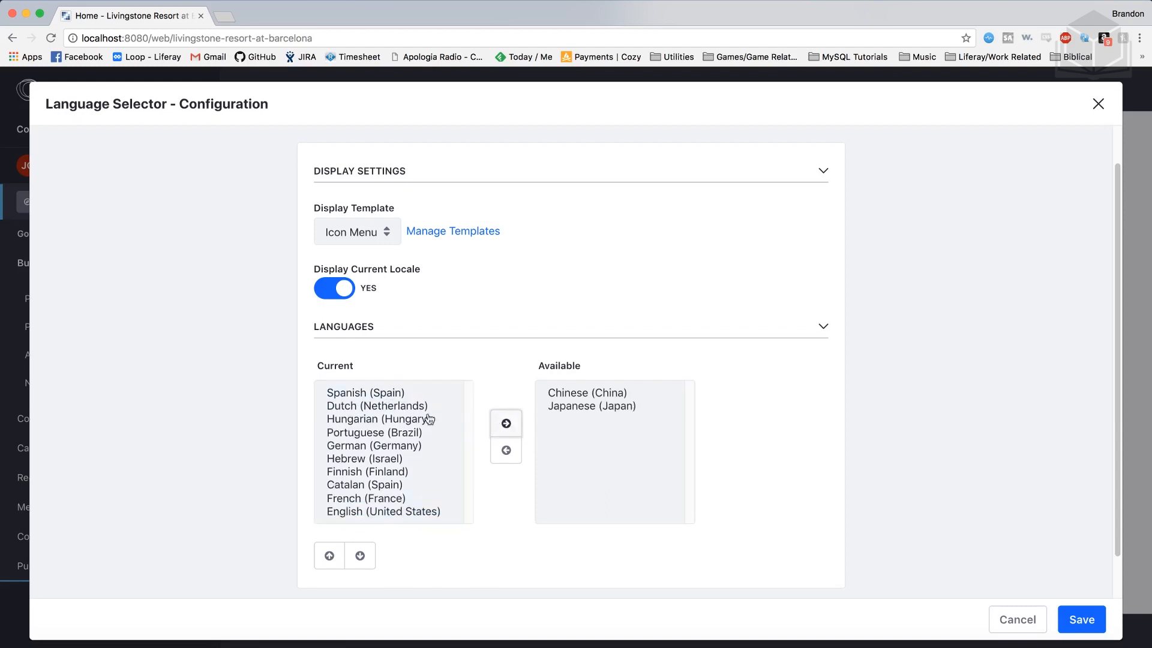
{"action": "left_click", "coordinate": [363, 408]}
{"action": "left_click", "coordinate": [506, 424]}
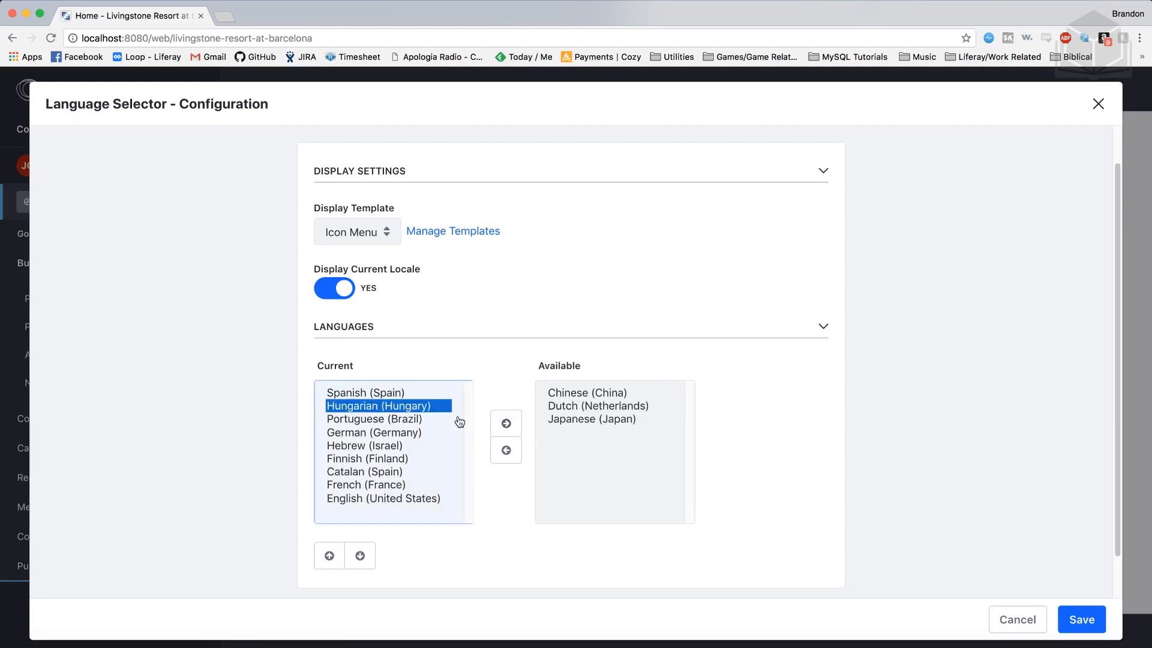
{"action": "left_click", "coordinate": [506, 424]}
{"action": "left_click", "coordinate": [357, 408]}
{"action": "left_click", "coordinate": [507, 425]}
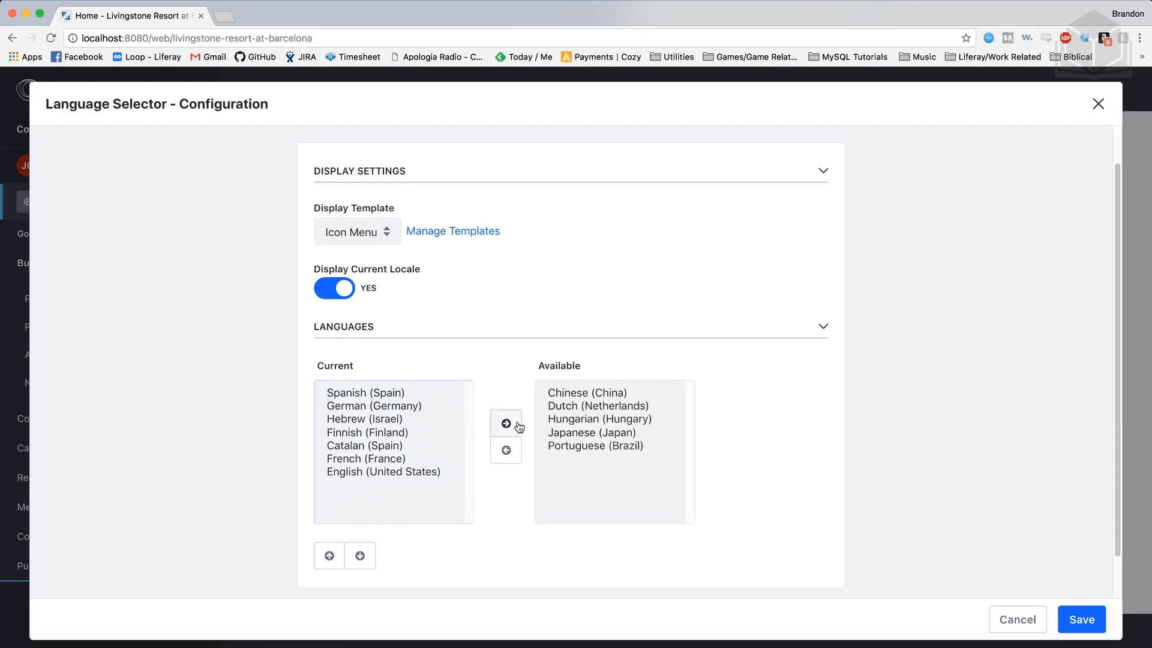
- Remove German, Hebrew, Finnish, Catalan and French from the current languages, keeping Spanish and English, and save the setup
{"action": "left_click", "coordinate": [389, 411]}
{"action": "left_click", "coordinate": [506, 424]}
{"action": "left_click", "coordinate": [354, 407]}
{"action": "left_click", "coordinate": [506, 424]}
{"action": "left_click", "coordinate": [365, 408]}
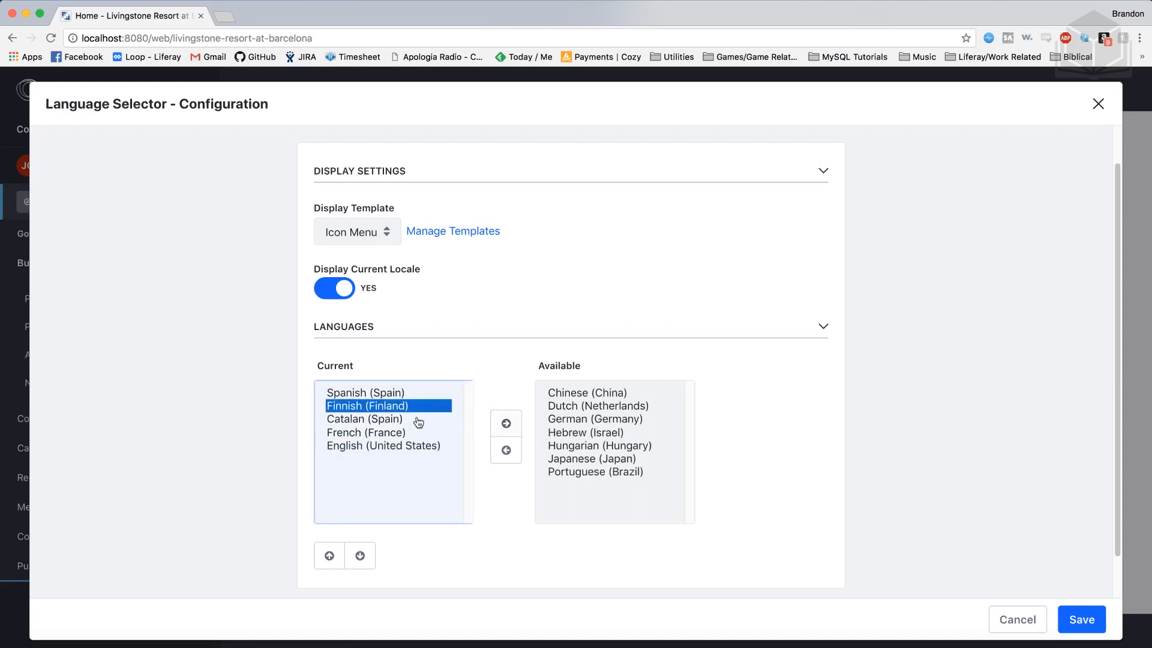
{"action": "left_click", "coordinate": [506, 424]}
{"action": "left_click", "coordinate": [375, 408]}
{"action": "left_click", "coordinate": [505, 424]}
{"action": "left_click", "coordinate": [383, 406]}
{"action": "left_click", "coordinate": [506, 423]}
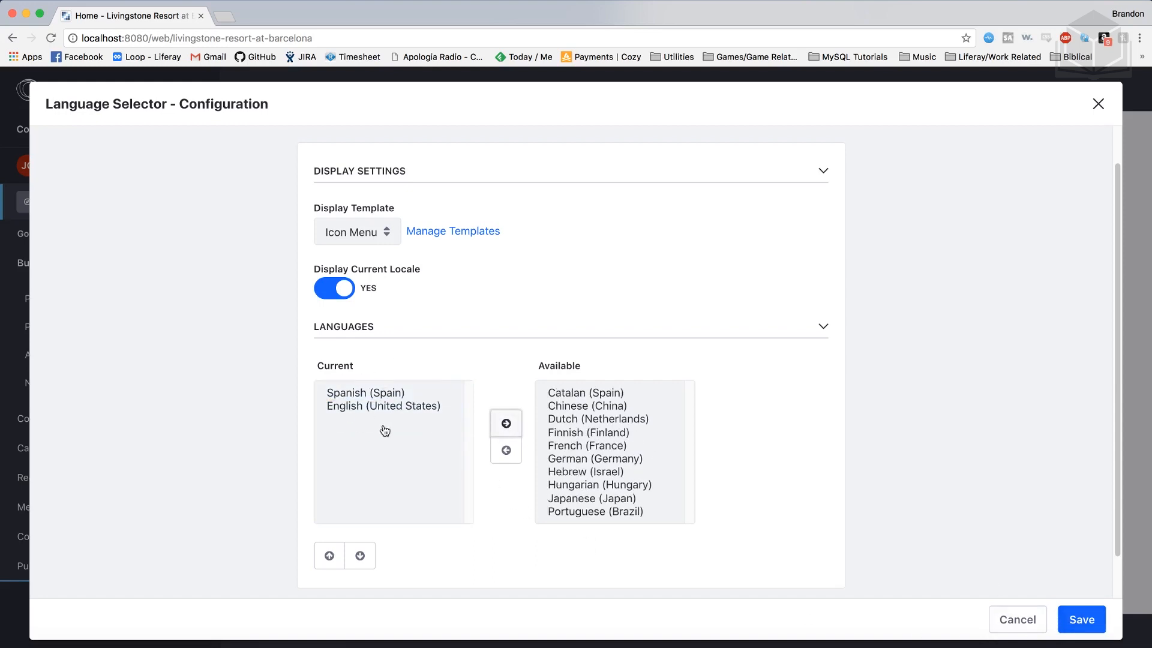
{"action": "left_click", "coordinate": [1086, 620]}
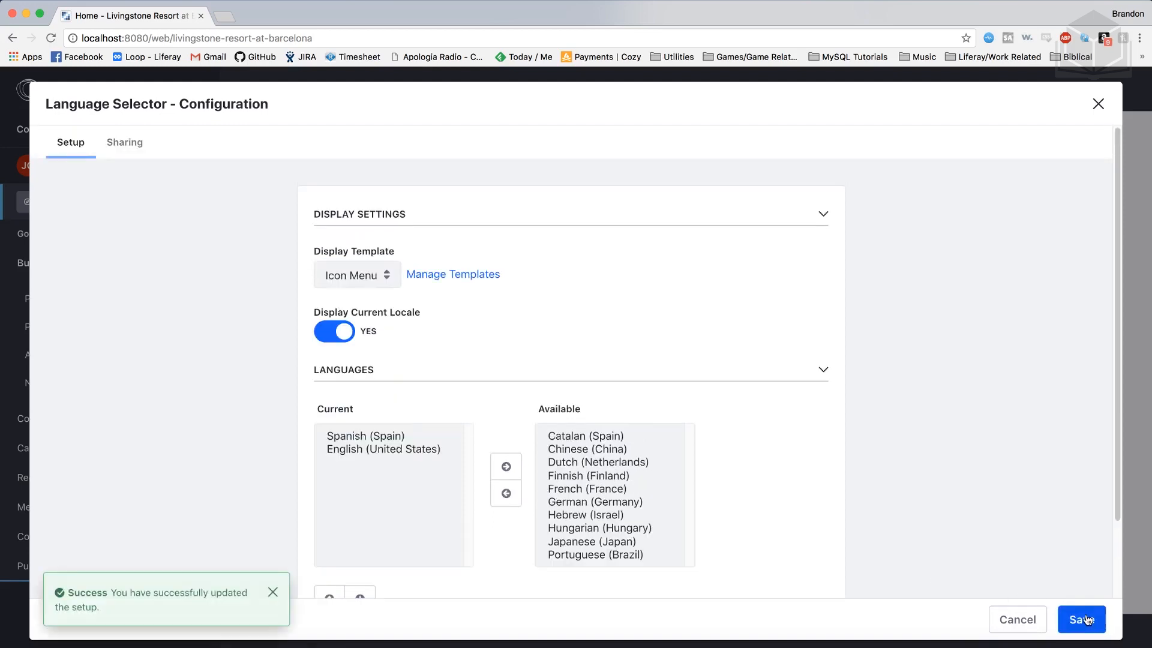
- Set the Language Selector's display template to Long Text, save it and close the configuration
{"action": "left_click", "coordinate": [354, 275]}
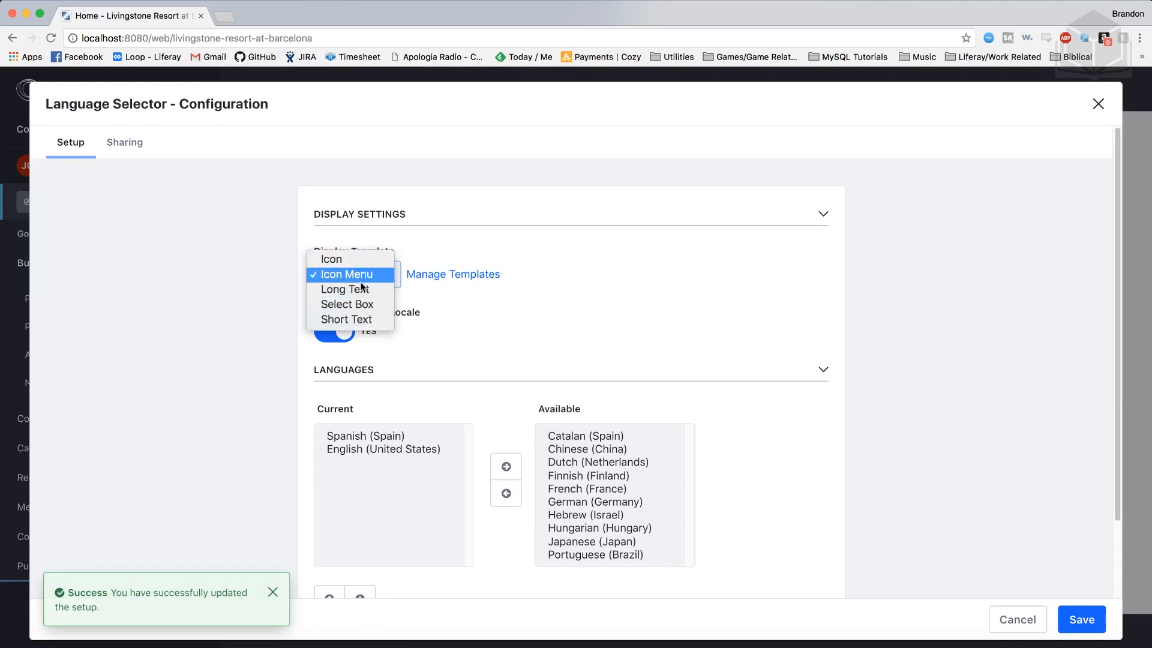
{"action": "left_click", "coordinate": [362, 290]}
{"action": "left_click", "coordinate": [373, 280]}
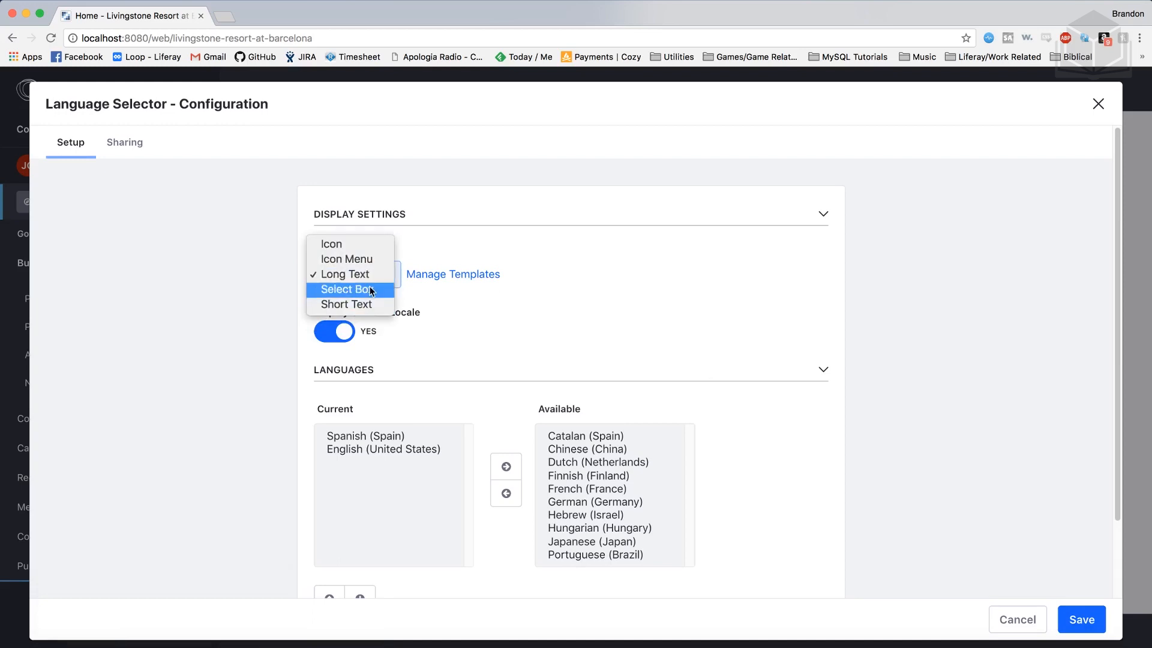
{"action": "left_click", "coordinate": [371, 280]}
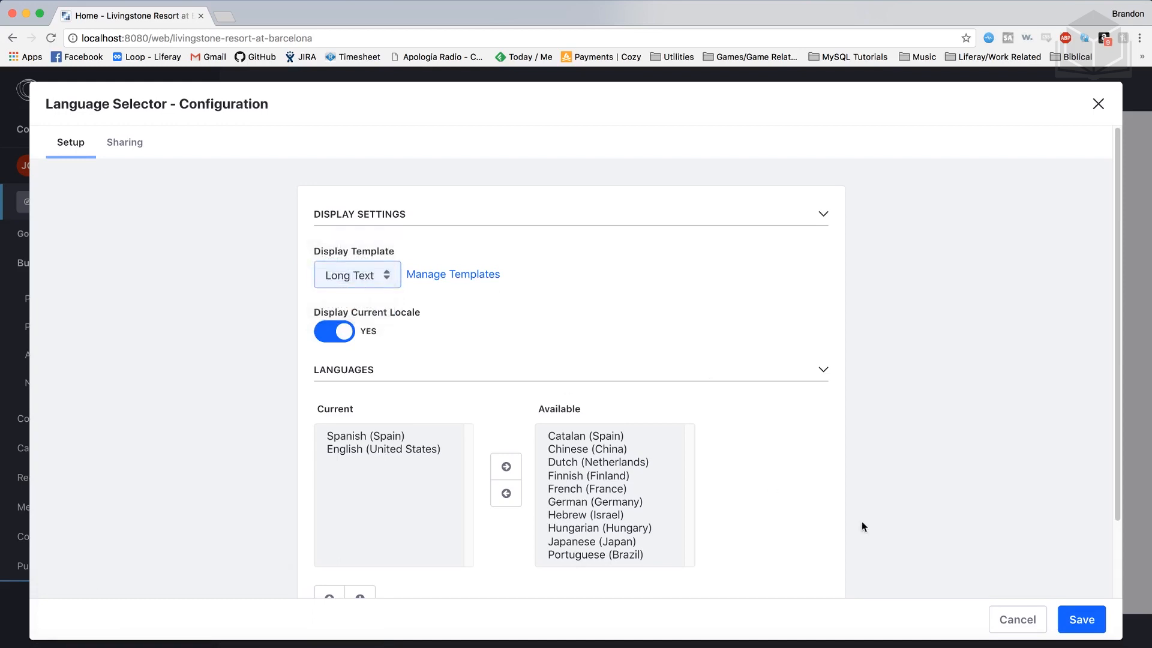
{"action": "left_click", "coordinate": [1088, 624]}
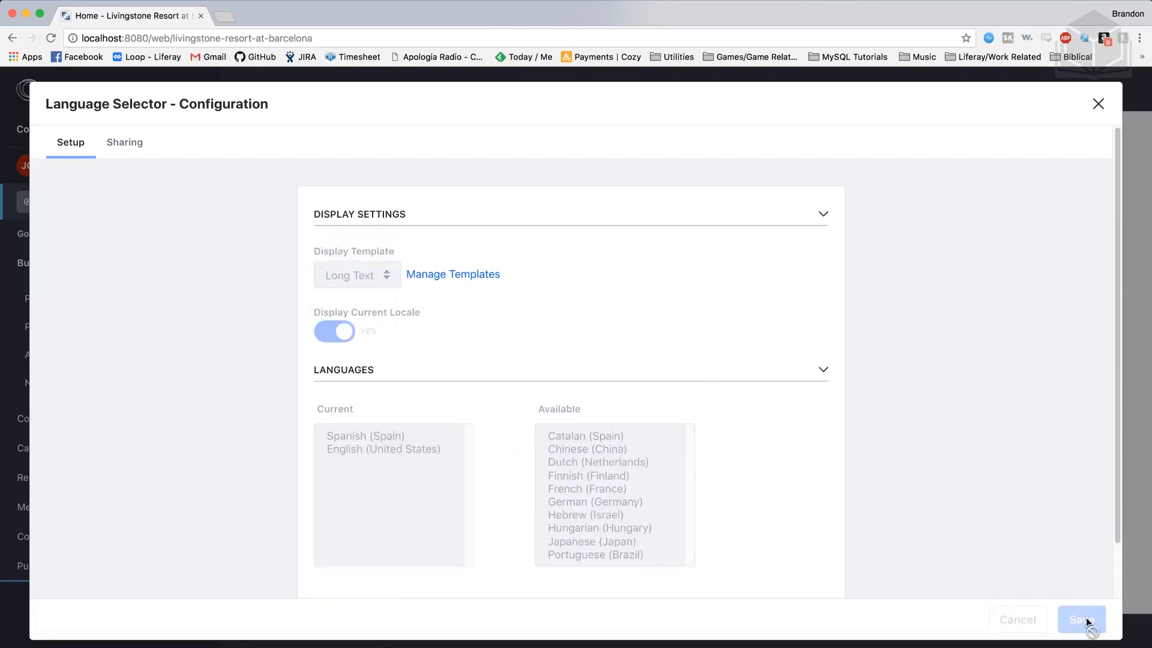
{"action": "left_click", "coordinate": [1098, 106]}
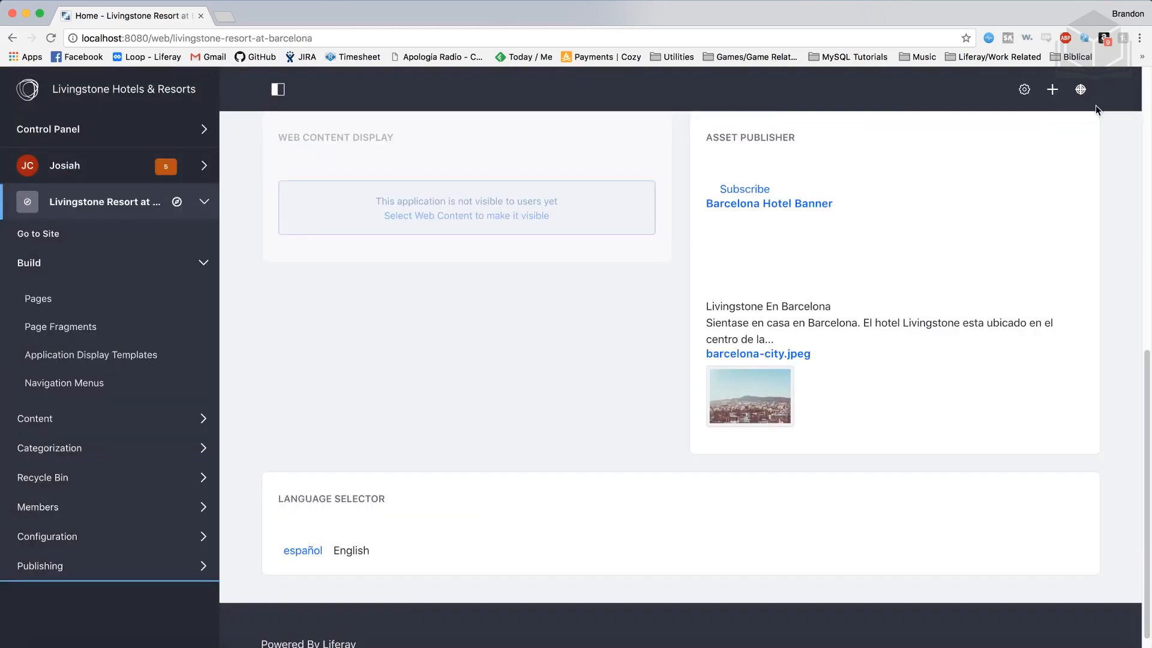
- Switch the page to español with the Language Selector and examine the translated page name, banner and published content
{"action": "left_click", "coordinate": [295, 552]}
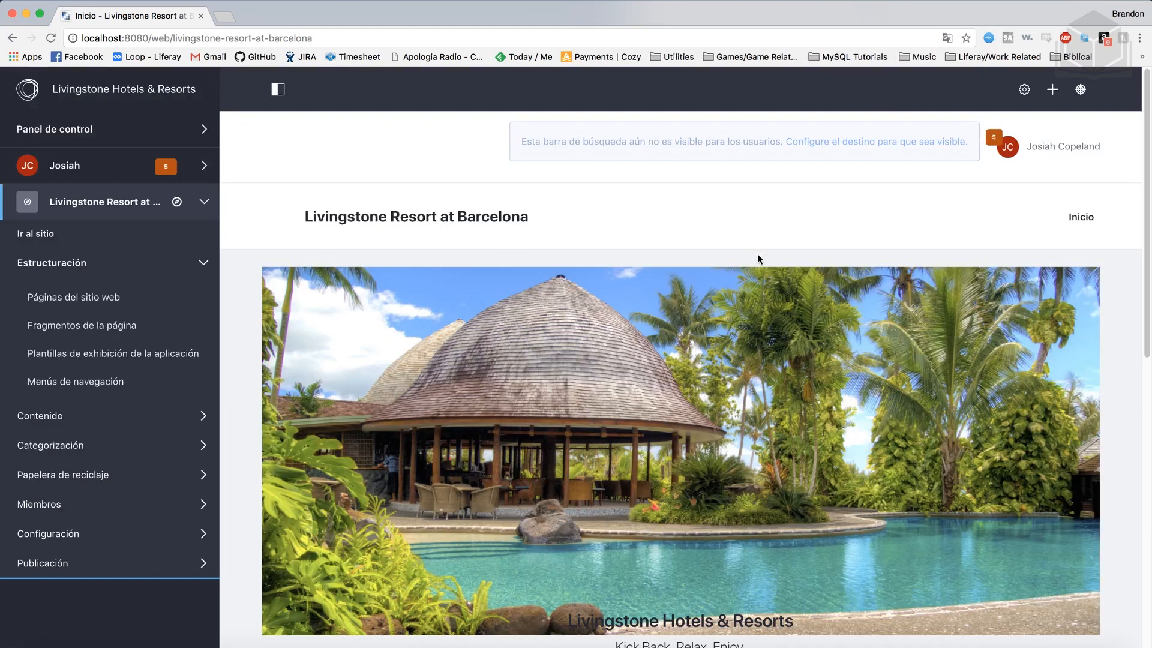
{"action": "scroll", "coordinate": [757, 254], "scroll_direction": "down", "scroll_amount": 7}
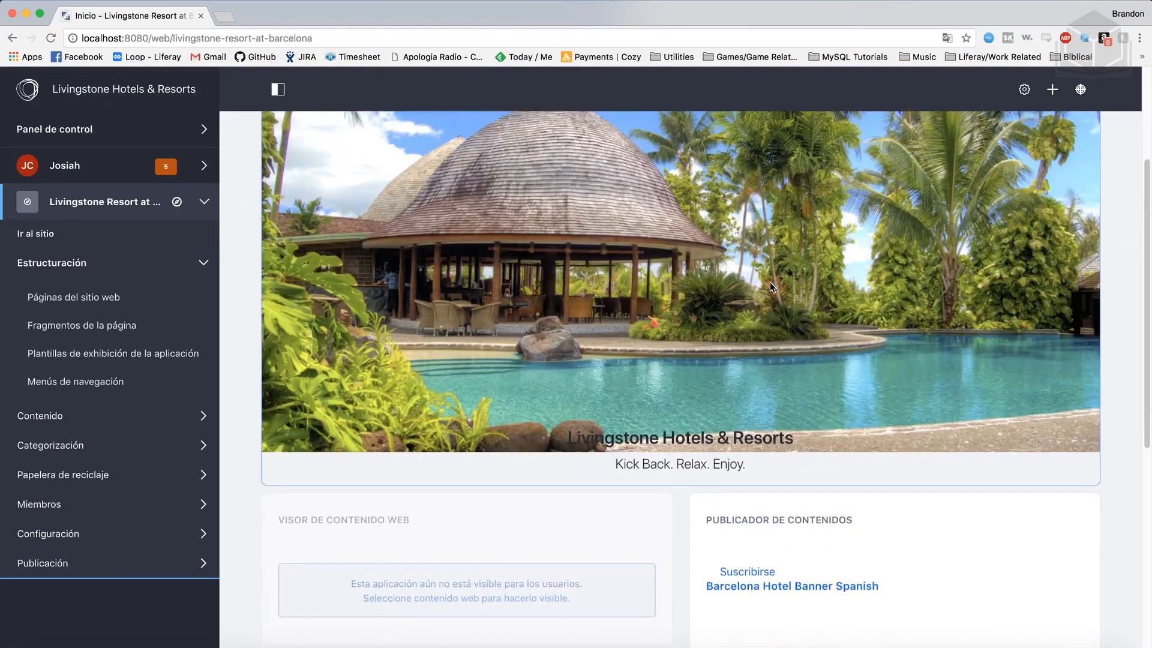
{"action": "scroll", "coordinate": [769, 282], "scroll_direction": "down", "scroll_amount": 3}
{"action": "scroll", "coordinate": [827, 337], "scroll_direction": "up", "scroll_amount": 8}
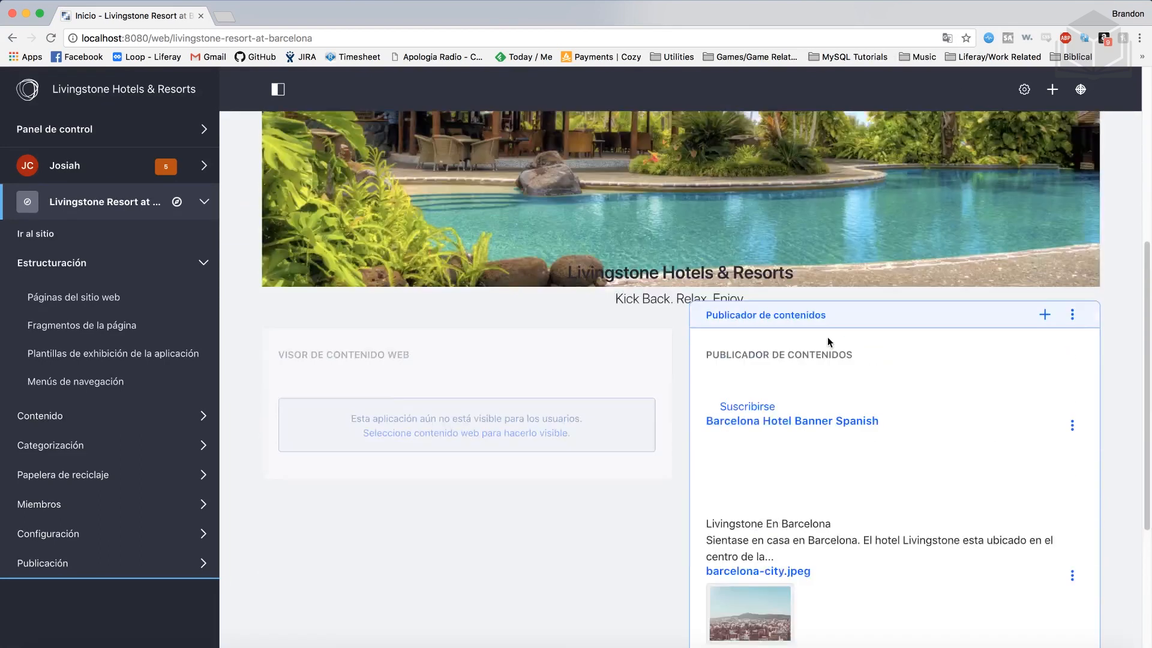
{"action": "scroll", "coordinate": [826, 336], "scroll_direction": "up", "scroll_amount": 3}
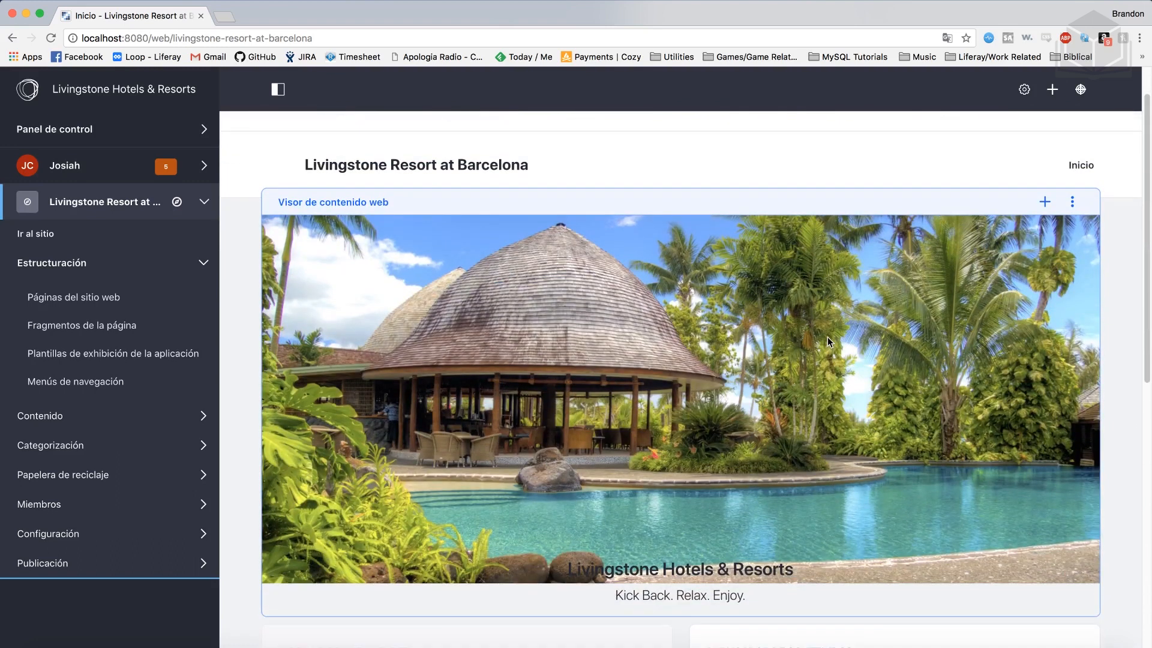
{"action": "scroll", "coordinate": [826, 337], "scroll_direction": "up", "scroll_amount": 1}
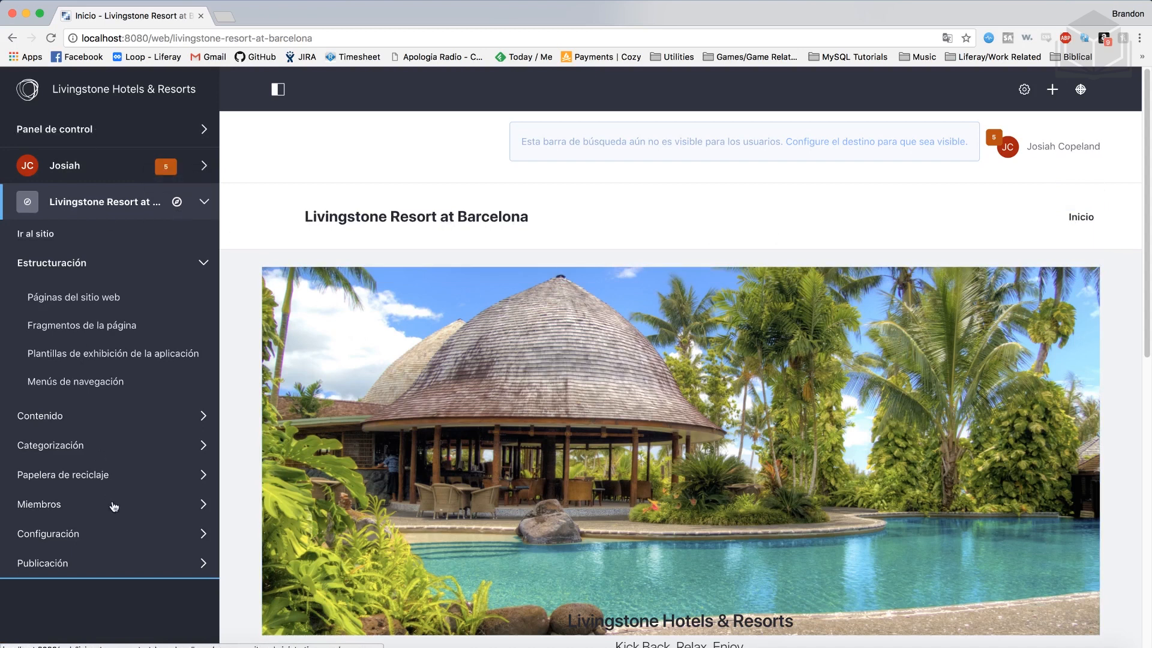
{"action": "scroll", "coordinate": [676, 376], "scroll_direction": "down", "scroll_amount": 6}
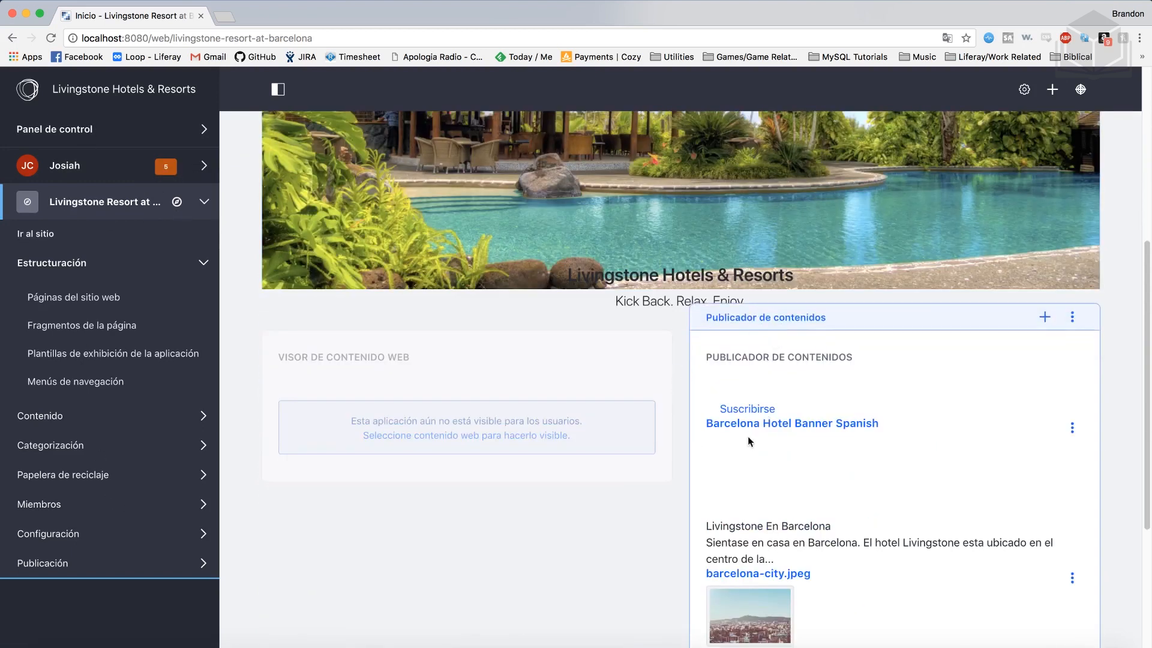
{"action": "scroll", "coordinate": [948, 466], "scroll_direction": "down", "scroll_amount": 4}
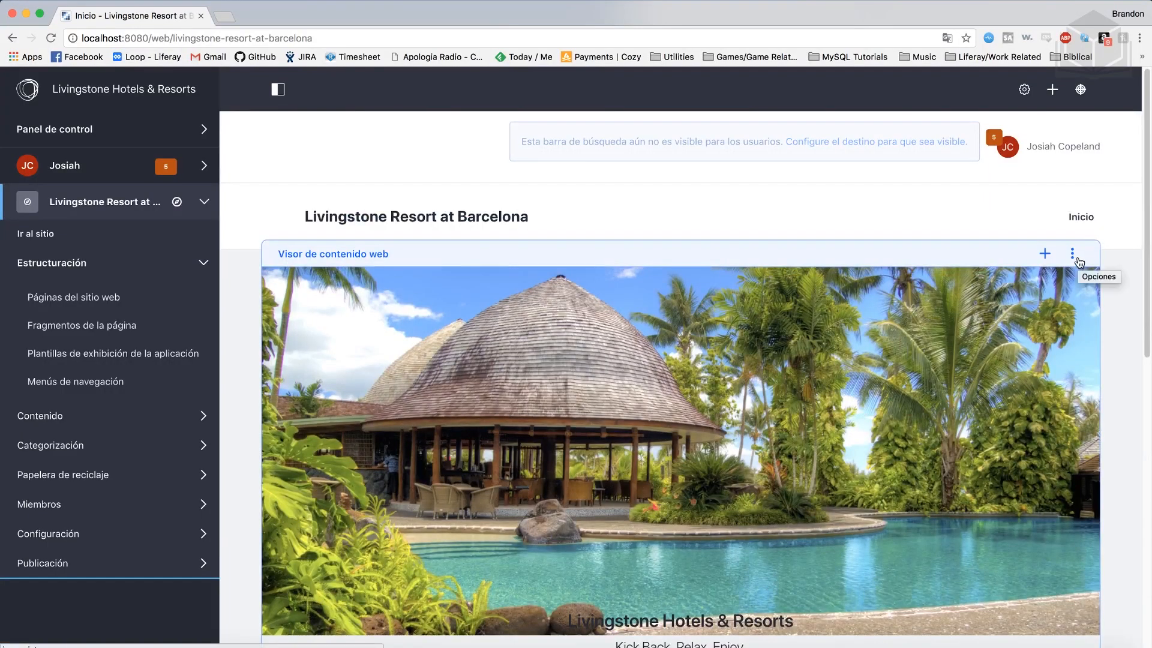
- Replace the main banner display's web content with the Barcelona Hotel Banner Spanish article, save and close the configuration
{"action": "left_click", "coordinate": [1073, 254]}
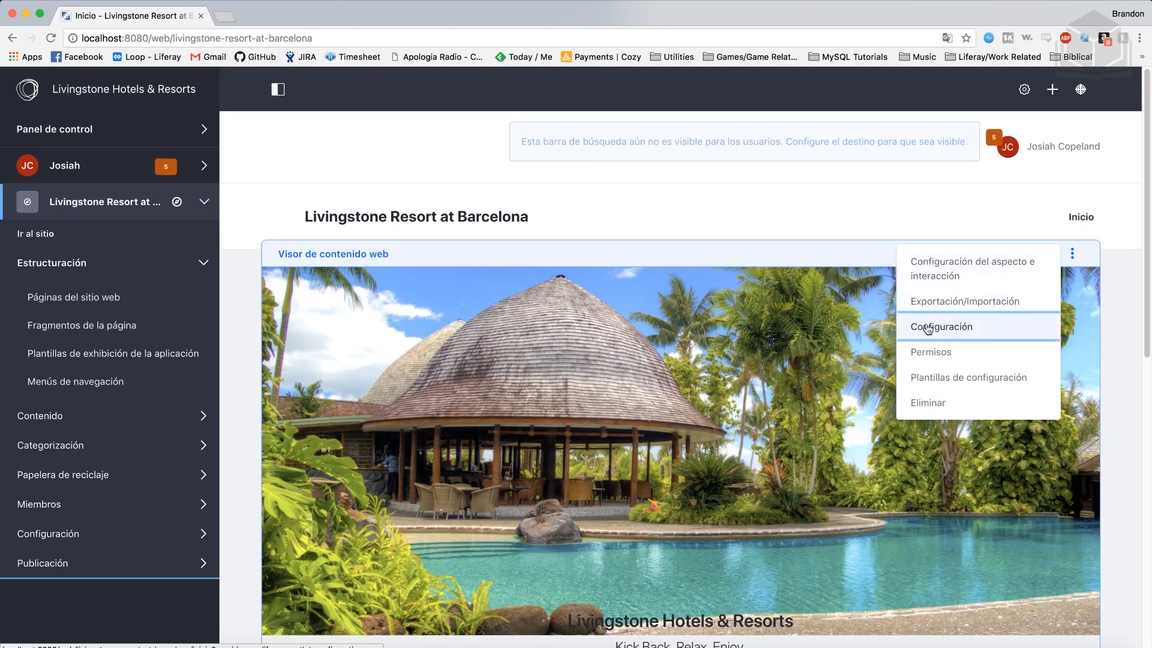
{"action": "left_click", "coordinate": [984, 334]}
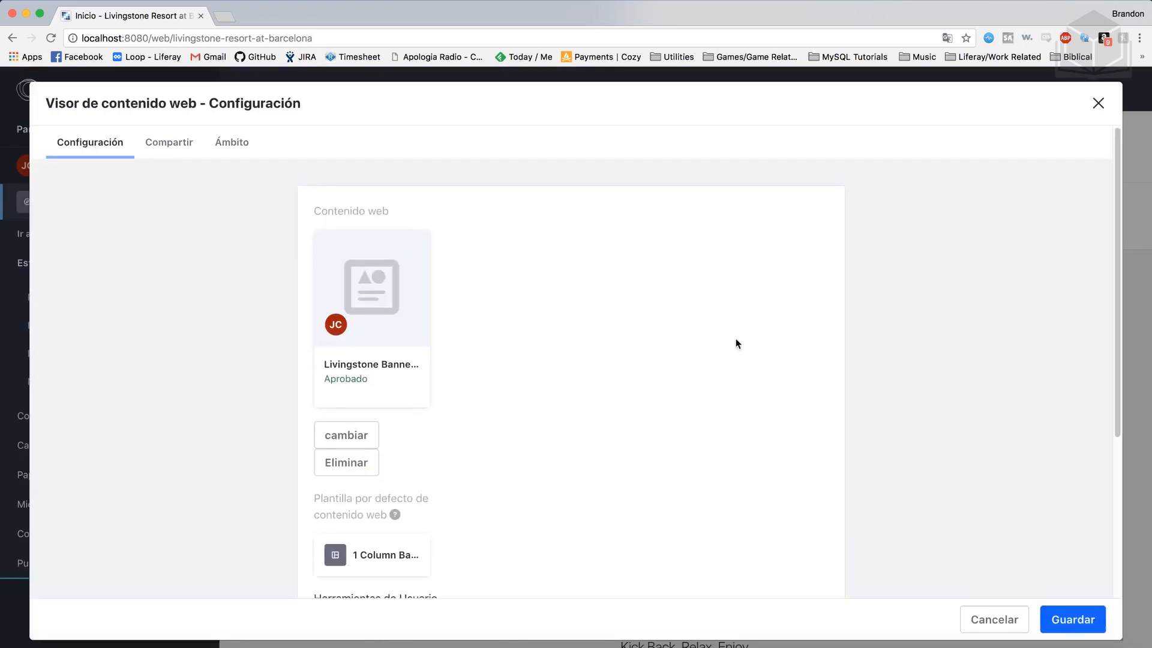
{"action": "left_click", "coordinate": [358, 444]}
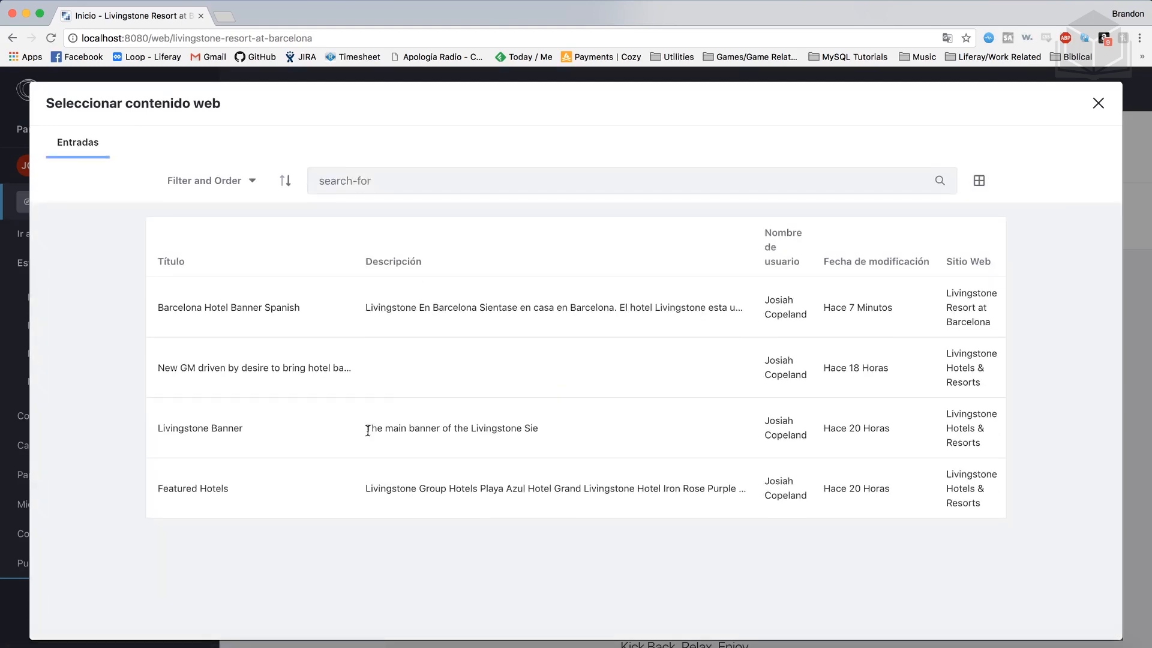
{"action": "left_click", "coordinate": [255, 309]}
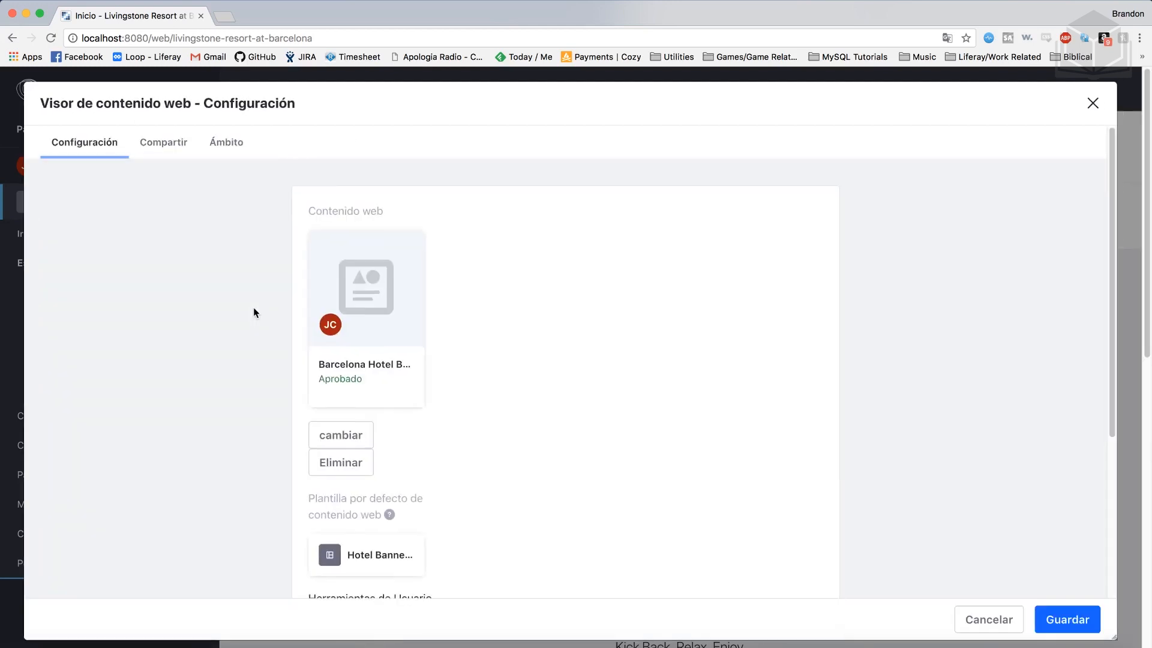
{"action": "left_click", "coordinate": [1091, 627]}
{"action": "left_click", "coordinate": [1090, 106]}
- Review the Barcelona banner on the Spanish page, and switch the page to English to check the banner there
{"action": "scroll", "coordinate": [843, 430], "scroll_direction": "down", "scroll_amount": 2}
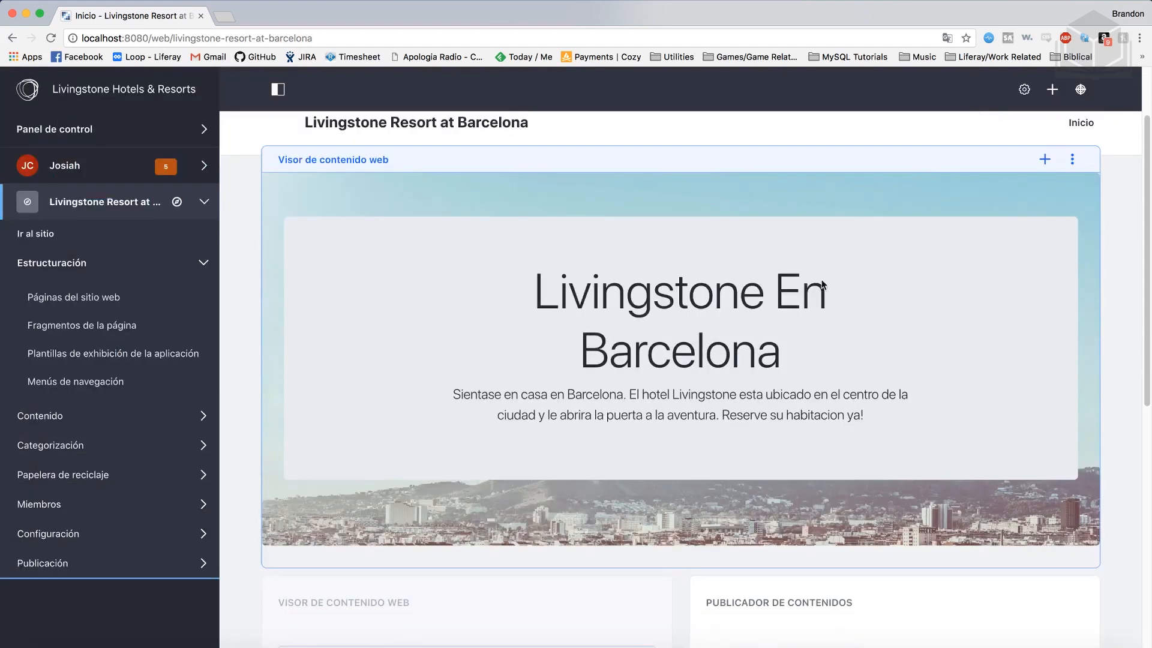
{"action": "scroll", "coordinate": [629, 382], "scroll_direction": "up", "scroll_amount": 3}
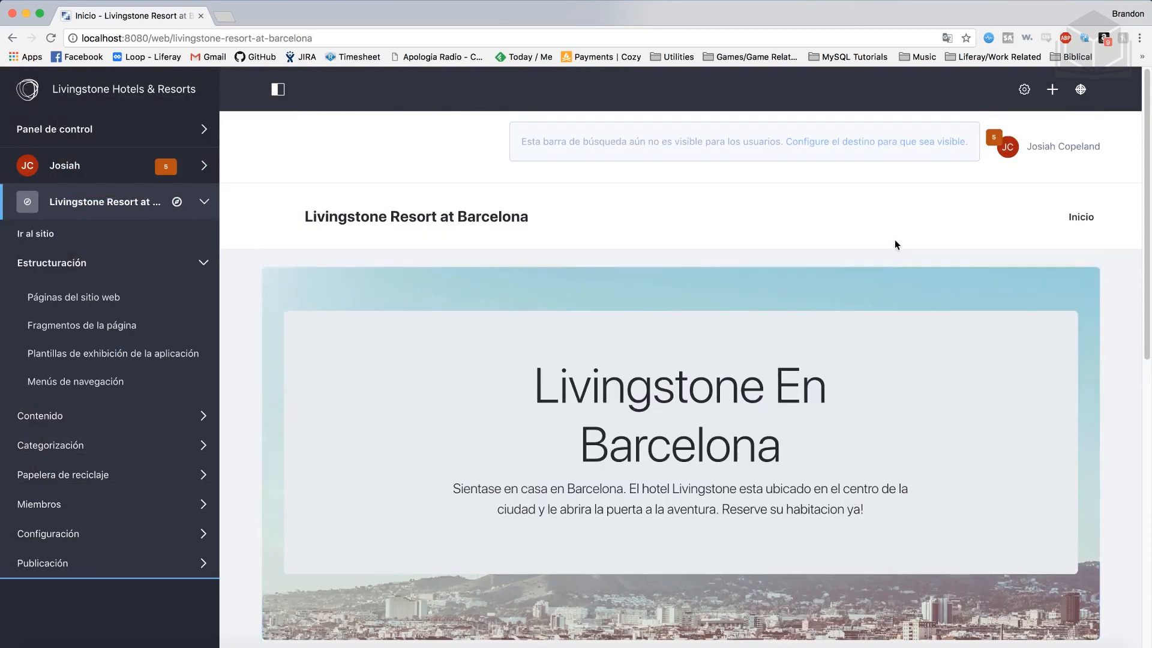
{"action": "scroll", "coordinate": [948, 390], "scroll_direction": "down", "scroll_amount": 10}
{"action": "scroll", "coordinate": [948, 390], "scroll_direction": "up", "scroll_amount": 10}
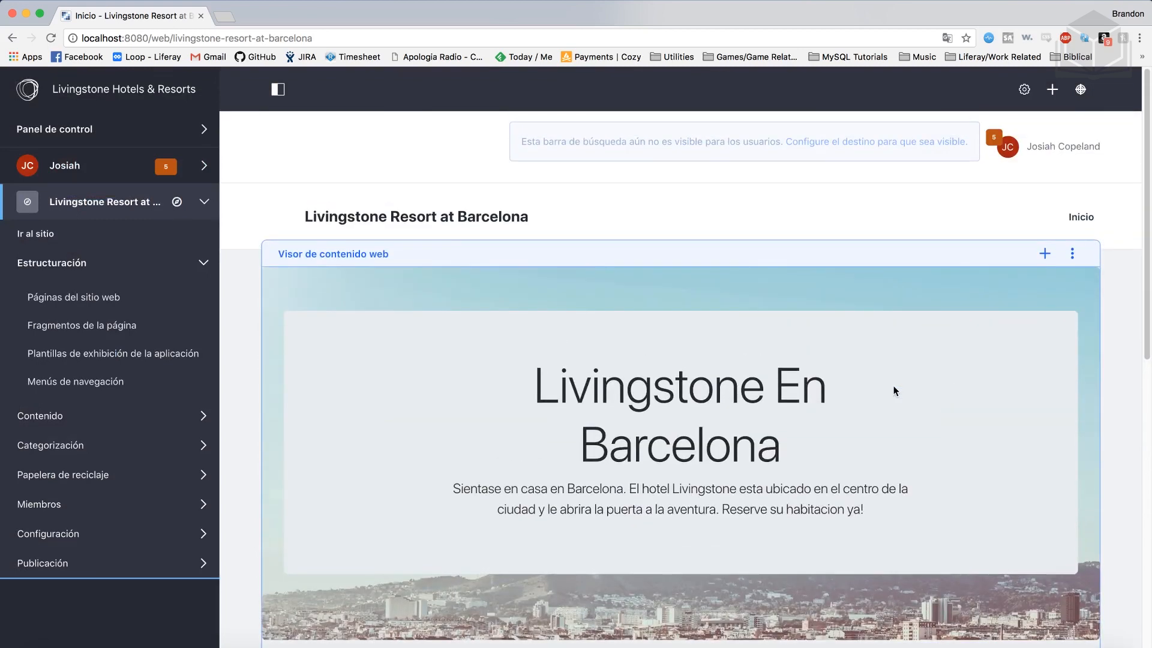
{"action": "scroll", "coordinate": [841, 393], "scroll_direction": "down", "scroll_amount": 2}
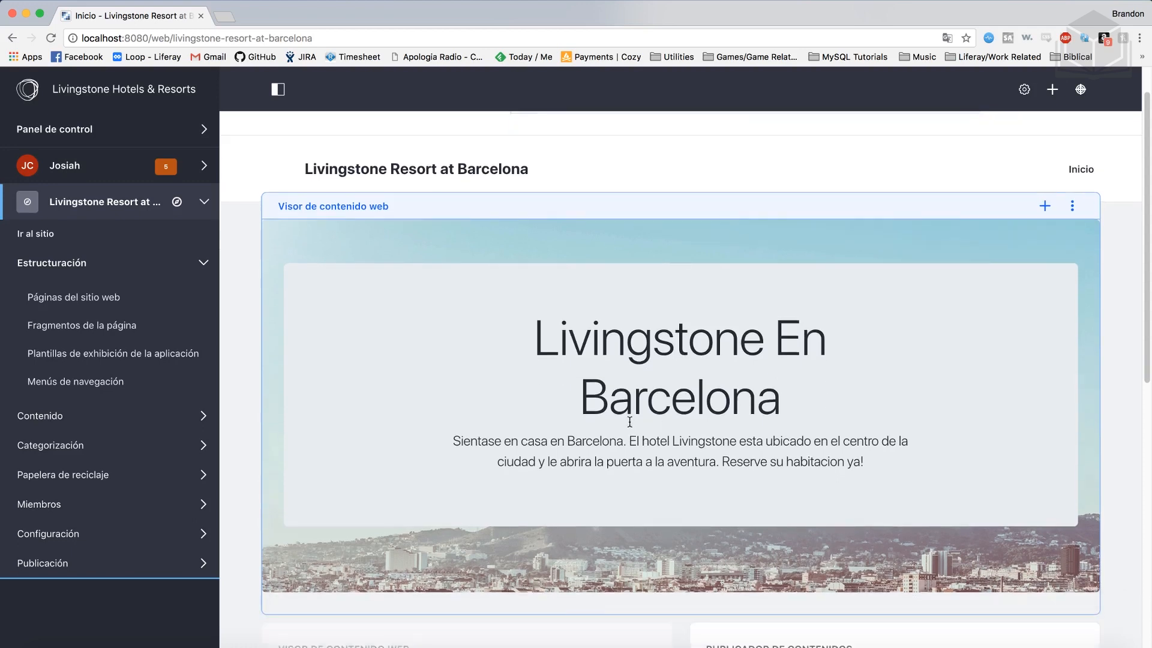
{"action": "scroll", "coordinate": [631, 420], "scroll_direction": "down", "scroll_amount": 9}
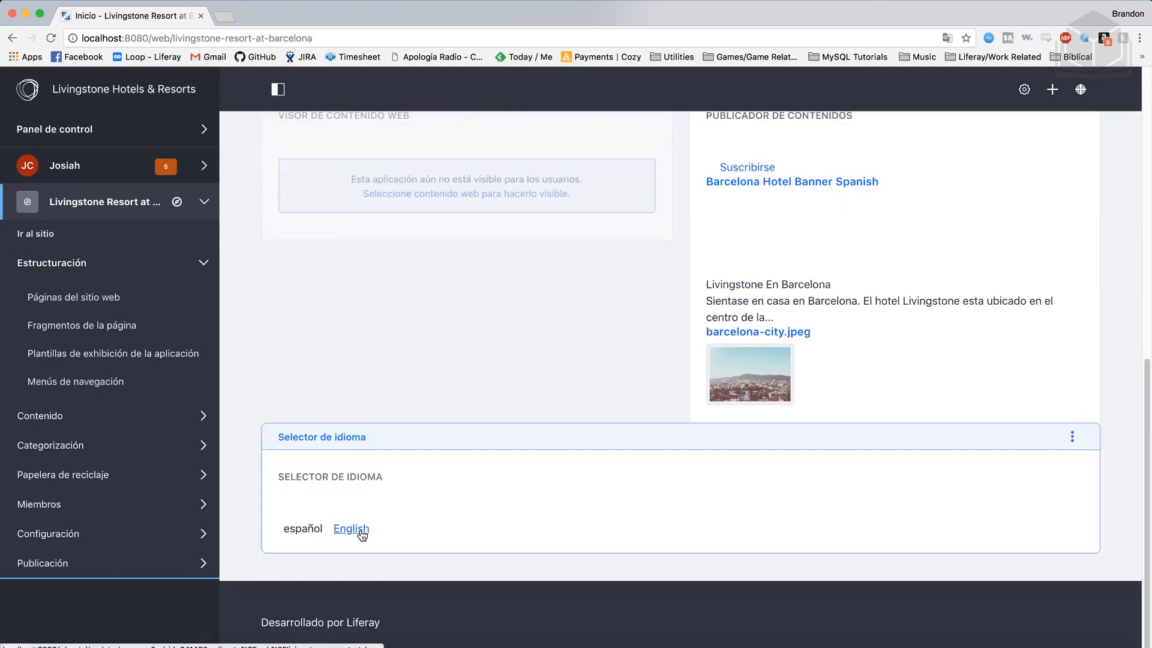
{"action": "left_click", "coordinate": [352, 528]}
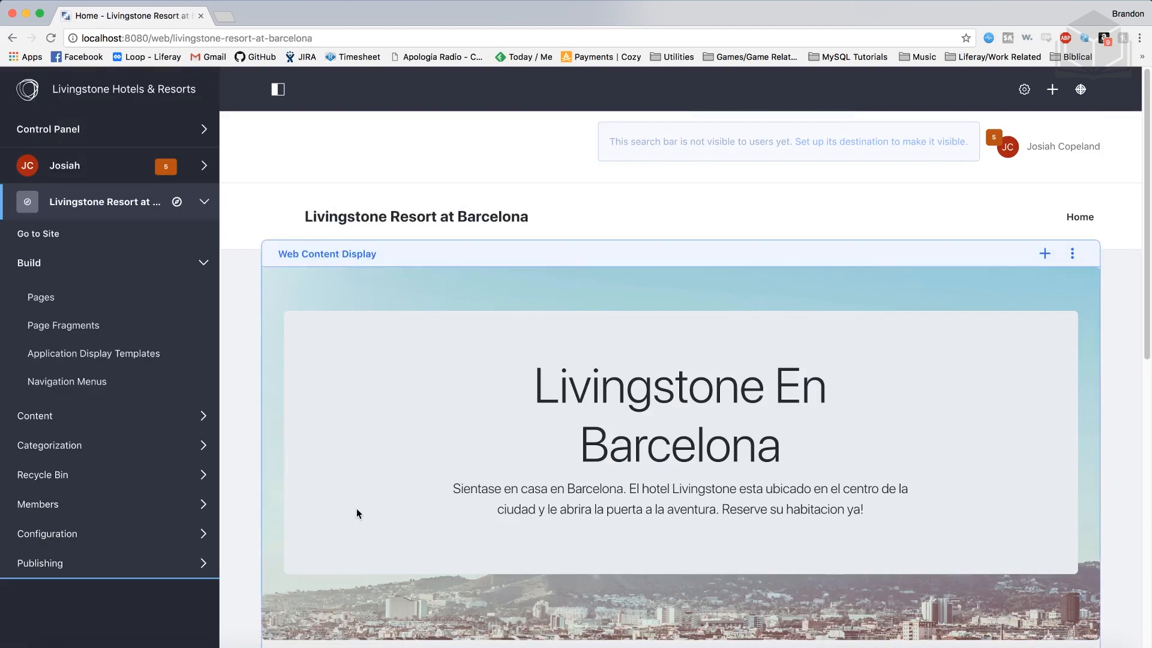
{"action": "scroll", "coordinate": [358, 513], "scroll_direction": "down", "scroll_amount": 2}
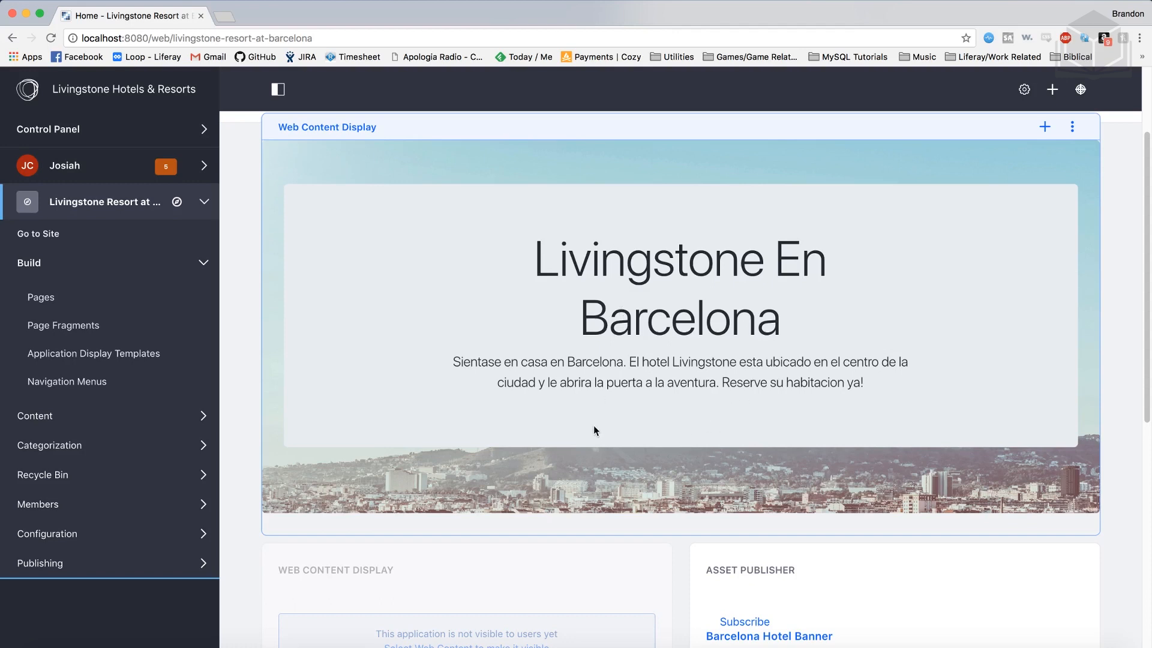
{"action": "scroll", "coordinate": [594, 434], "scroll_direction": "up", "scroll_amount": 1}
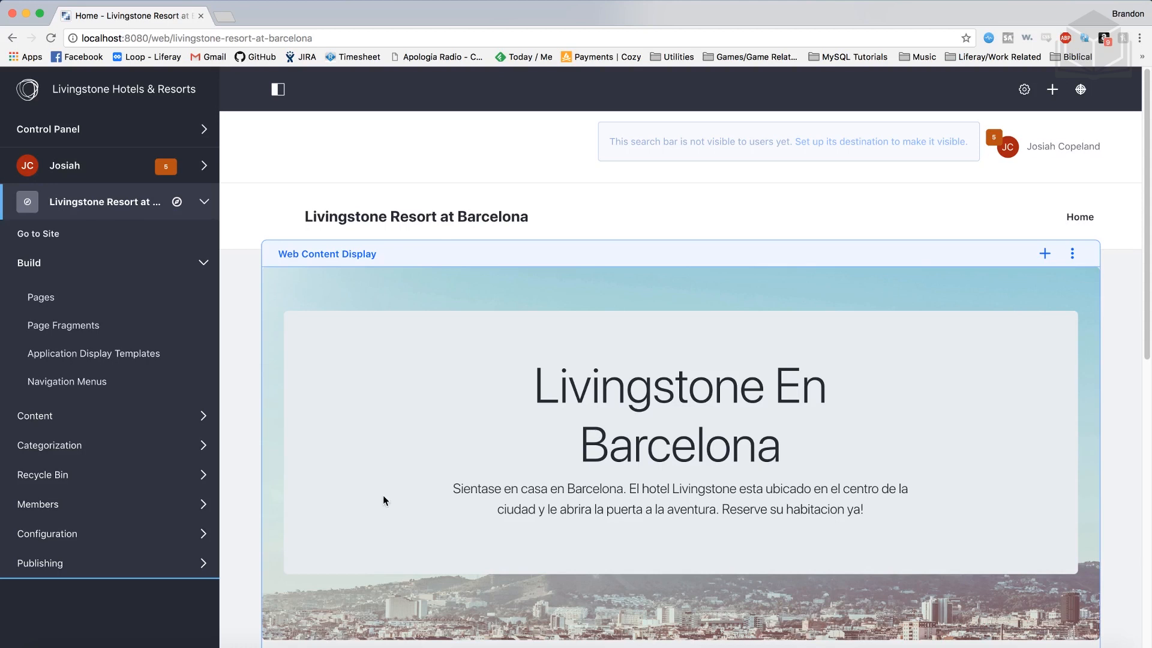
- In the site's language settings, define a custom default language and set it to Spanish (Spain)
{"action": "left_click", "coordinate": [89, 535]}
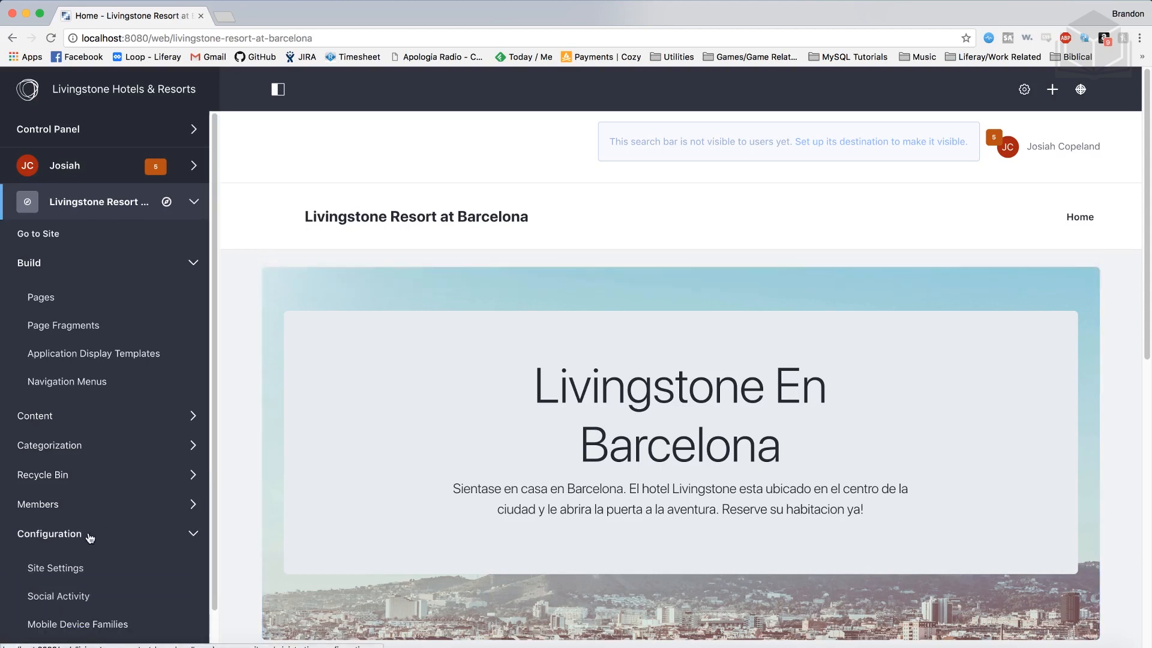
{"action": "left_click", "coordinate": [77, 571]}
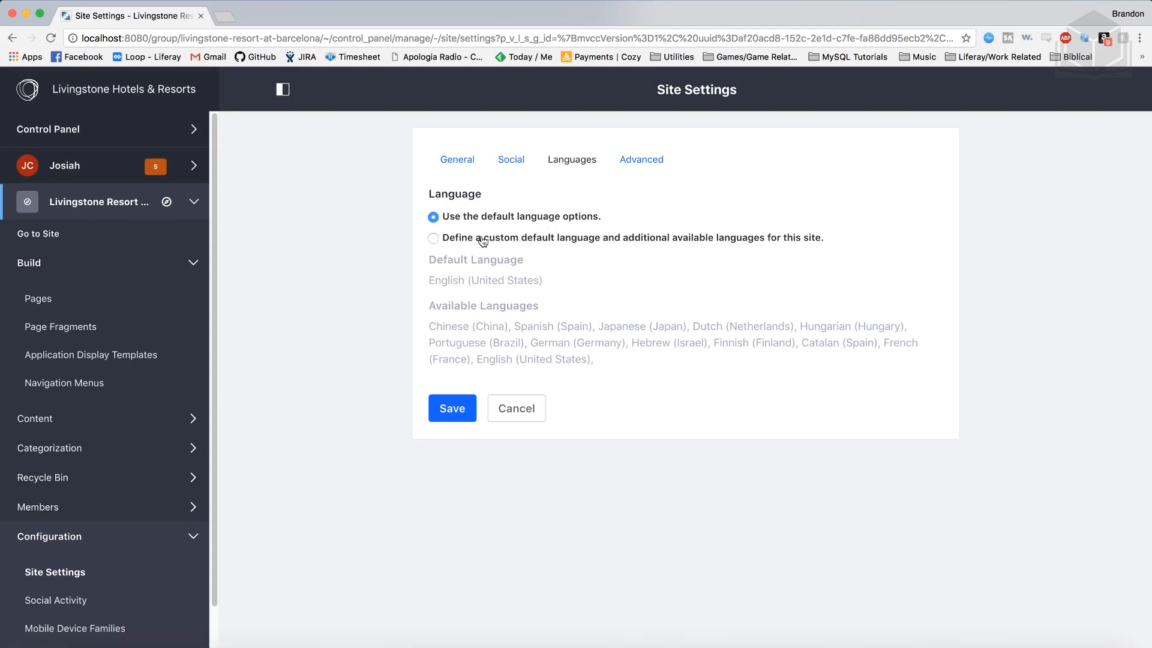
{"action": "left_click", "coordinate": [547, 240]}
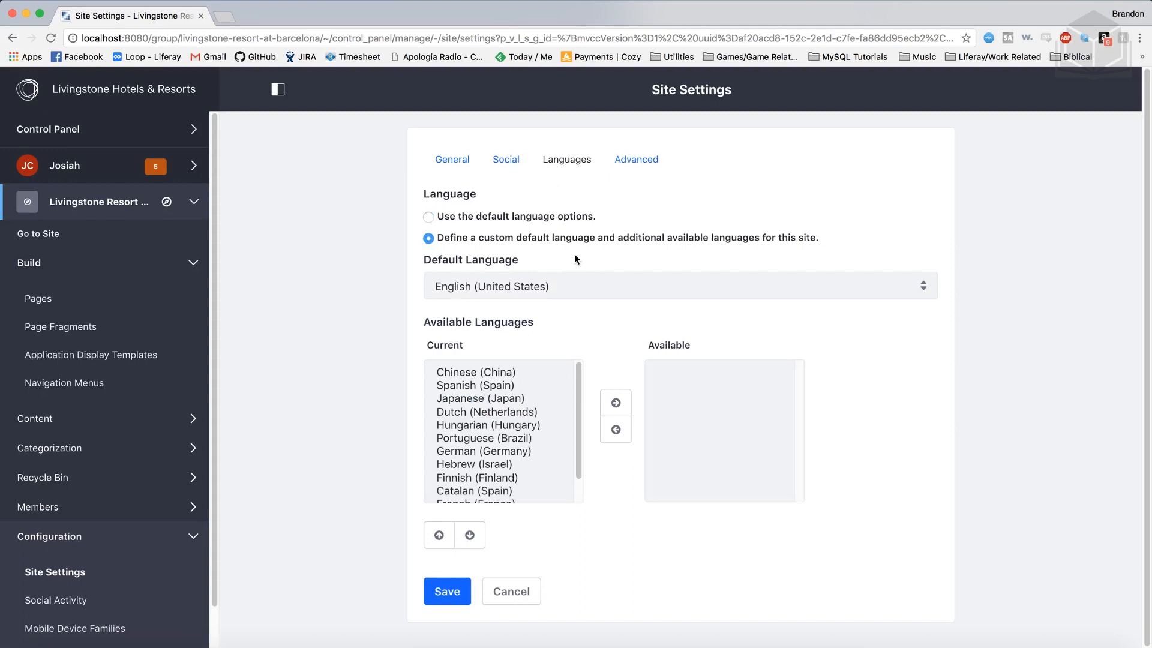
{"action": "left_click", "coordinate": [565, 290]}
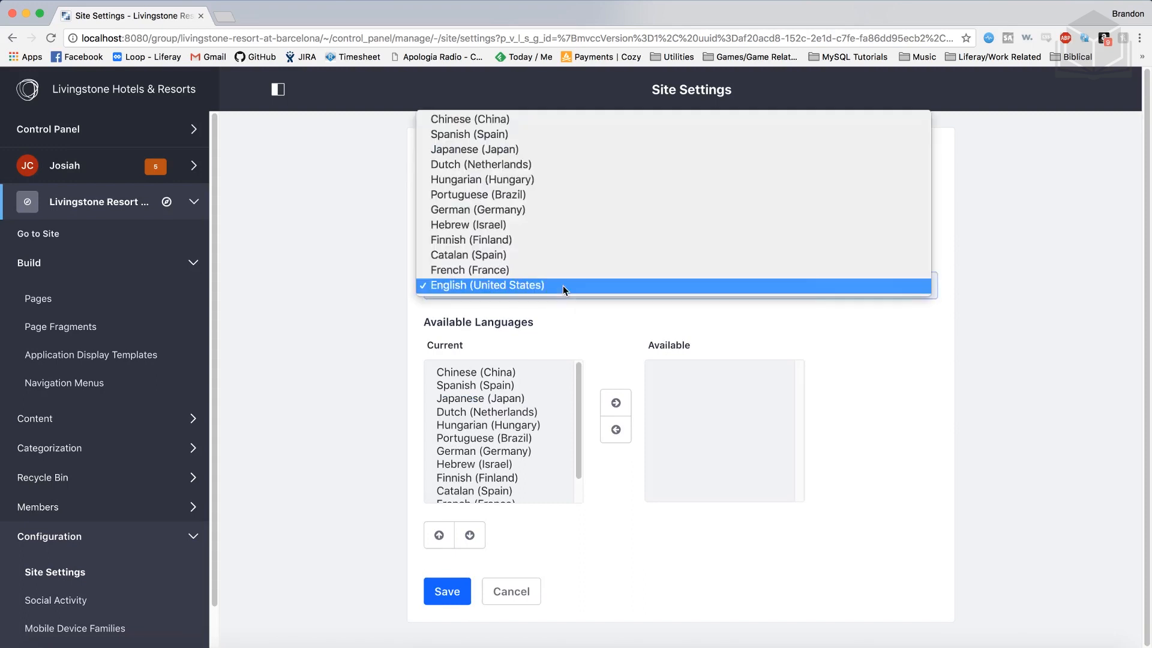
{"action": "left_click", "coordinate": [497, 134]}
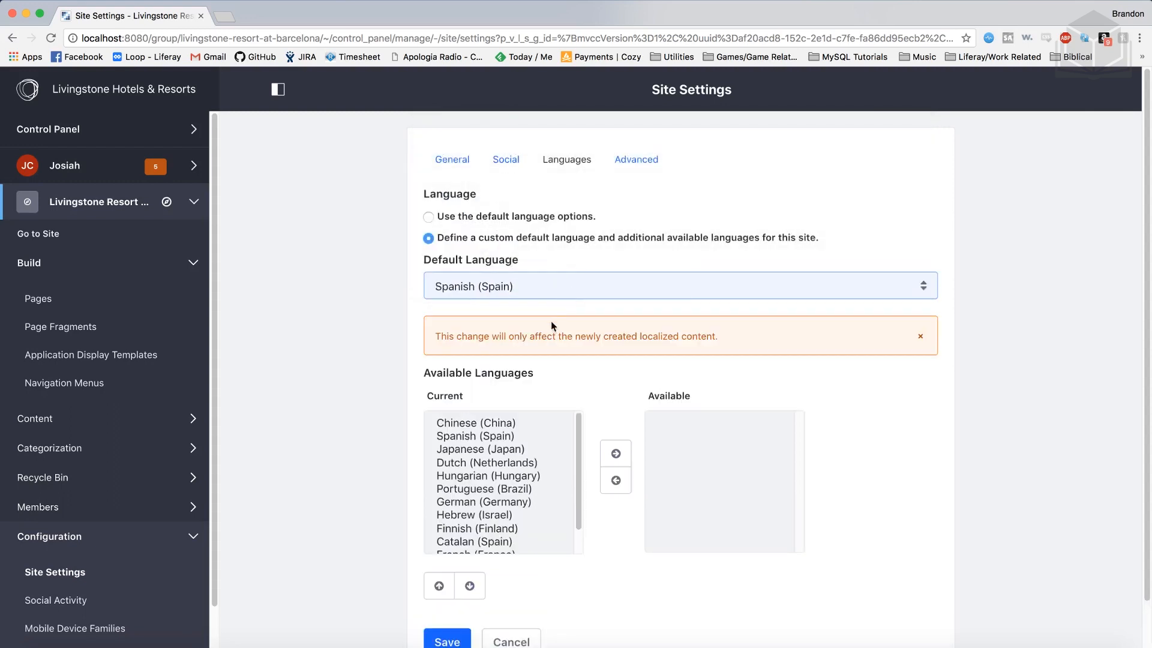
- Remove every current site language except Spanish (Spain) and English (United States), and save the site settings
{"action": "left_click", "coordinate": [474, 424]}
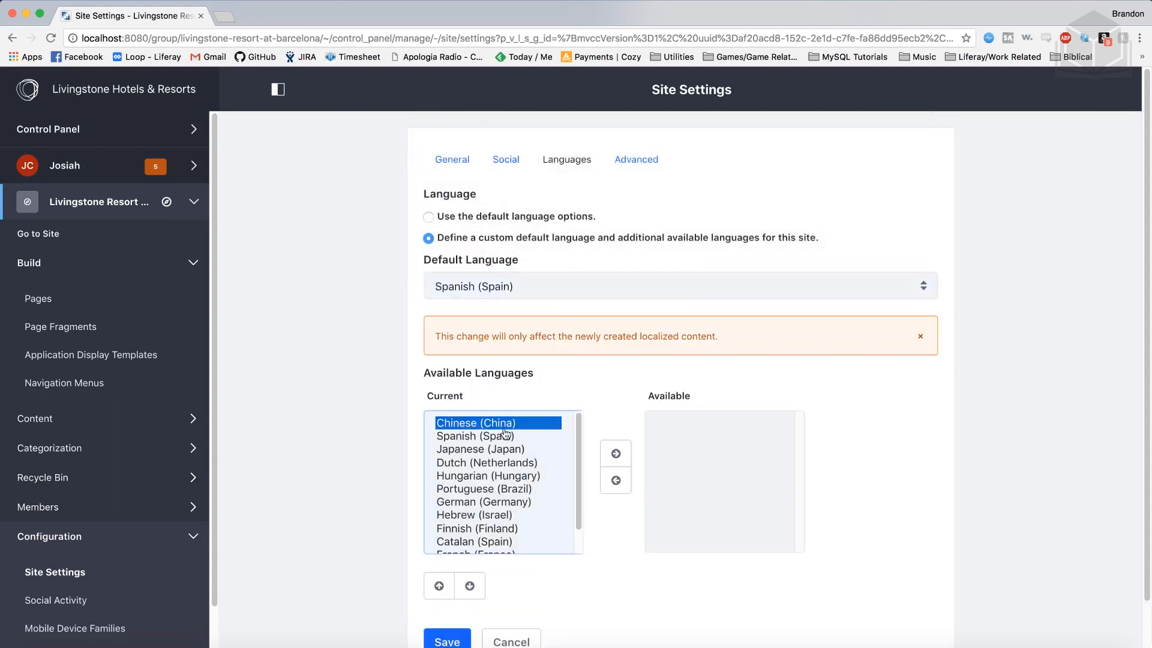
{"action": "left_click", "coordinate": [615, 453]}
{"action": "left_click", "coordinate": [557, 439]}
{"action": "left_click", "coordinate": [615, 454]}
{"action": "left_click", "coordinate": [498, 436]}
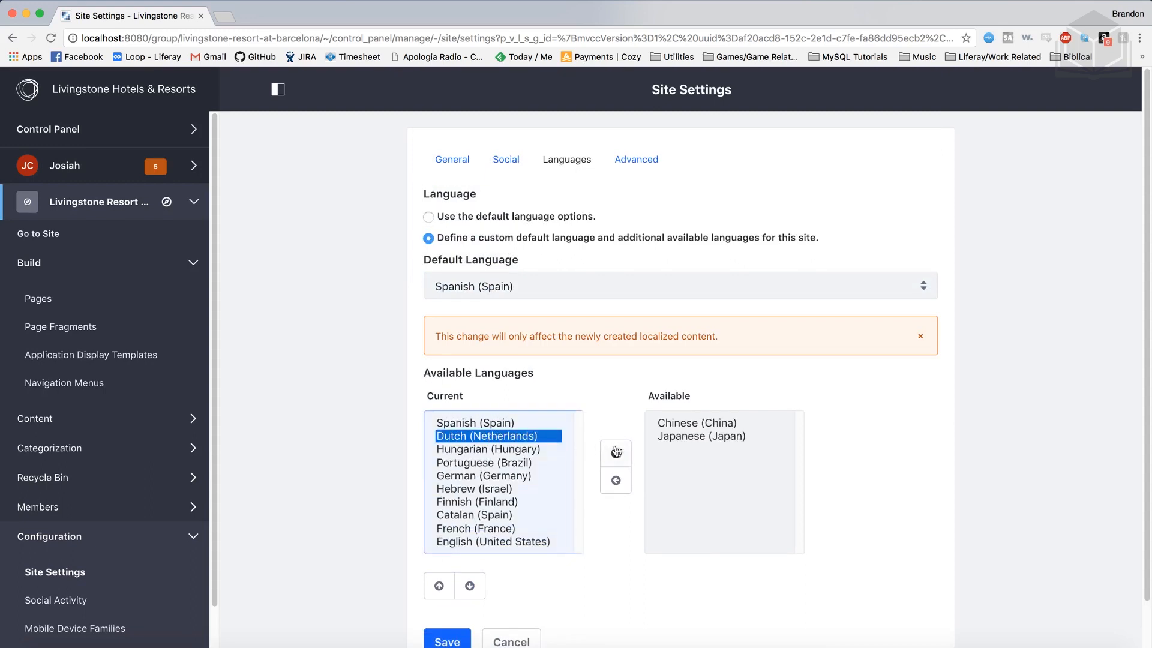
{"action": "left_click", "coordinate": [616, 454]}
{"action": "left_click", "coordinate": [501, 436]}
{"action": "left_click", "coordinate": [616, 454]}
{"action": "left_click", "coordinate": [498, 438]}
{"action": "left_click", "coordinate": [615, 454]}
{"action": "left_click", "coordinate": [487, 437]}
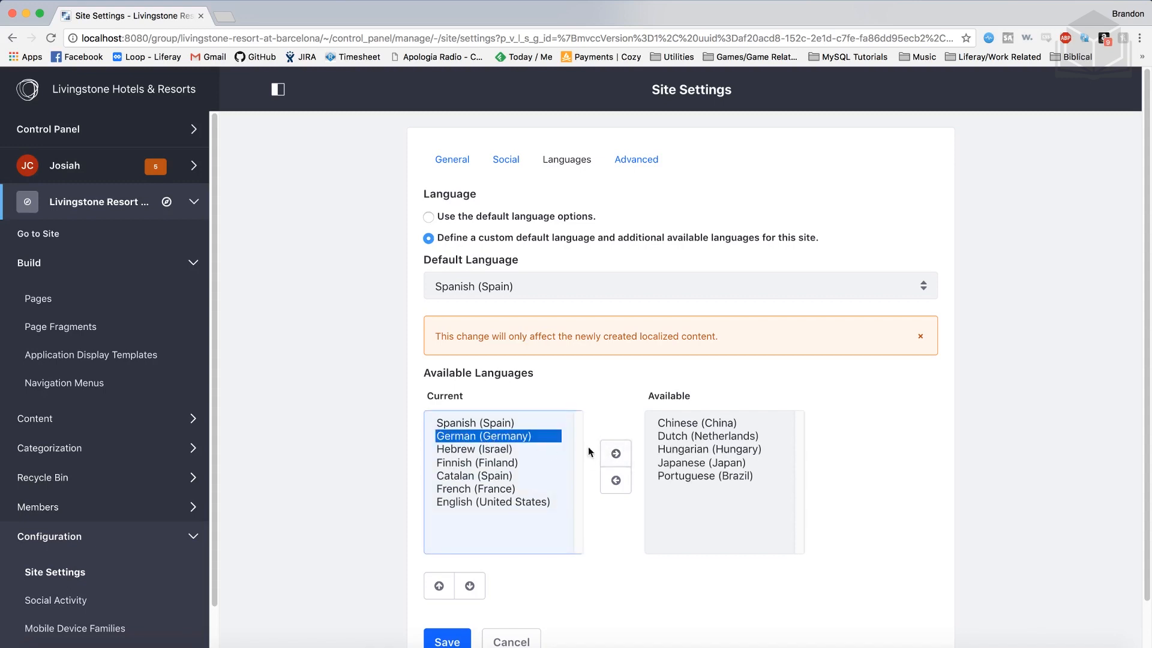
{"action": "left_click", "coordinate": [605, 453]}
{"action": "left_click", "coordinate": [493, 438]}
{"action": "left_click", "coordinate": [616, 453]}
{"action": "left_click", "coordinate": [498, 437]}
{"action": "left_click", "coordinate": [615, 454]}
{"action": "left_click", "coordinate": [509, 437]}
{"action": "left_click", "coordinate": [616, 453]}
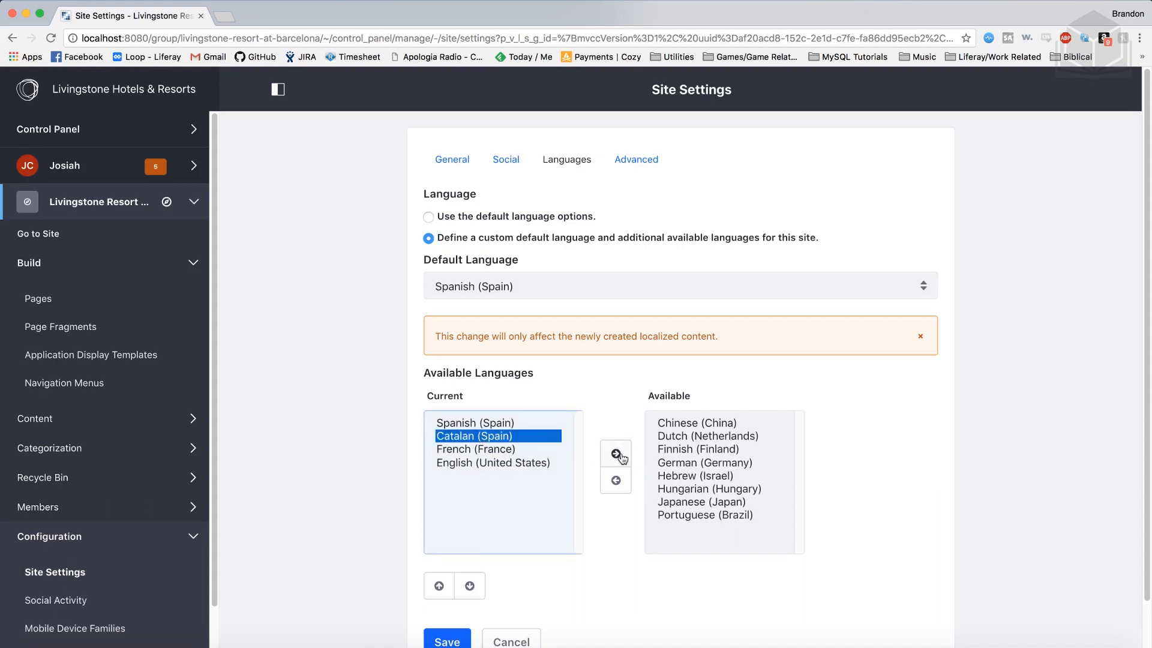
{"action": "left_click", "coordinate": [498, 436]}
{"action": "left_click", "coordinate": [614, 456]}
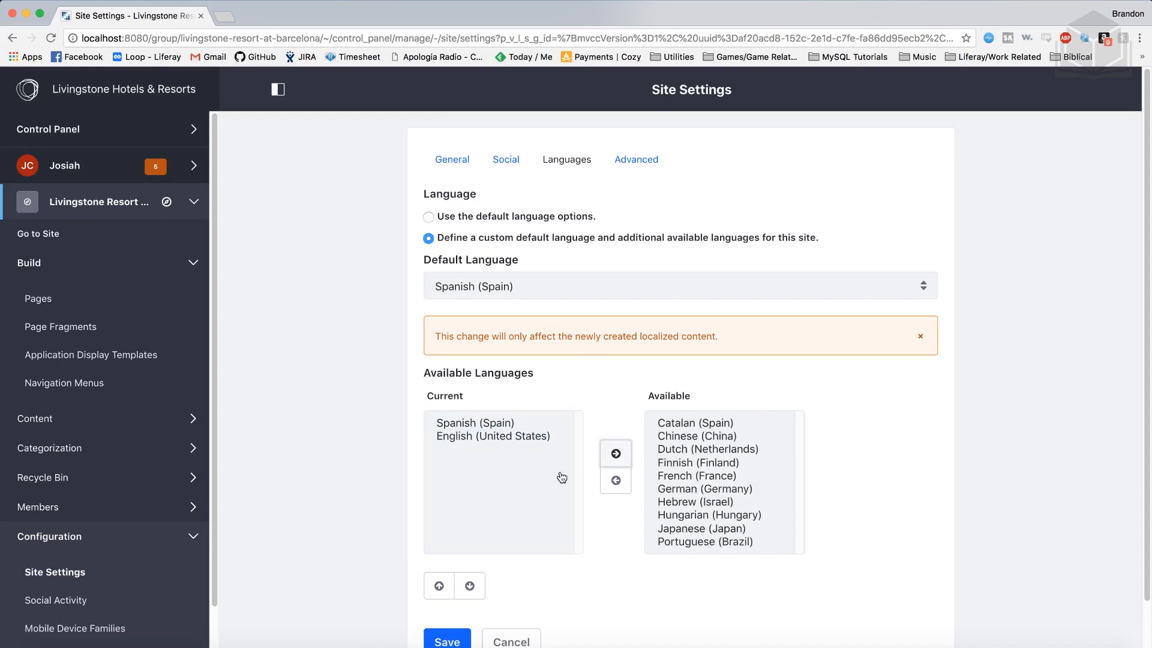
{"action": "scroll", "coordinate": [558, 489], "scroll_direction": "down", "scroll_amount": 1}
{"action": "left_click", "coordinate": [453, 603]}
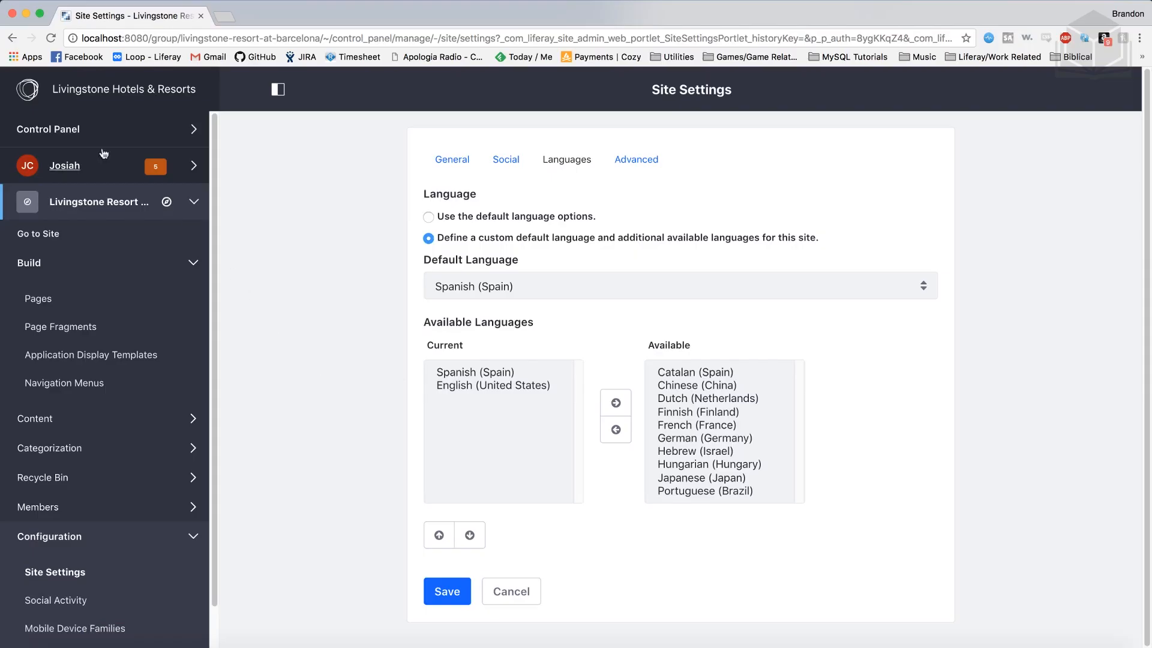
- Go to the site's Home page to check its English content, and switch the page to español with the Language Selector
{"action": "left_click", "coordinate": [51, 234]}
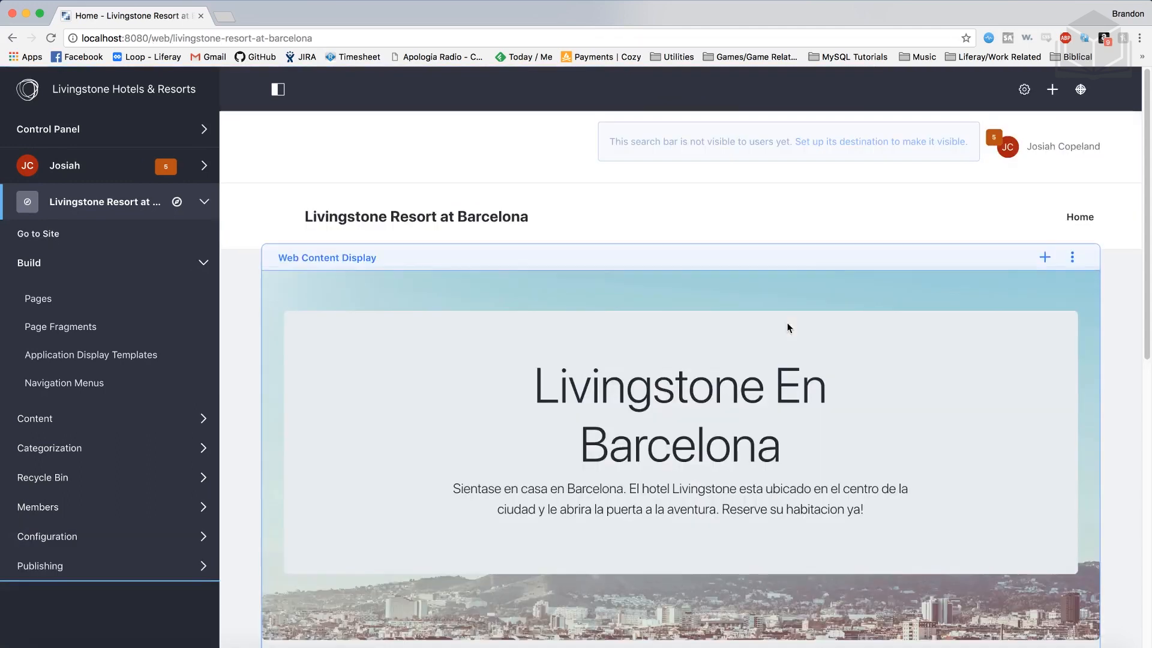
{"action": "scroll", "coordinate": [790, 338], "scroll_direction": "down", "scroll_amount": 2}
{"action": "scroll", "coordinate": [789, 337], "scroll_direction": "down", "scroll_amount": 8}
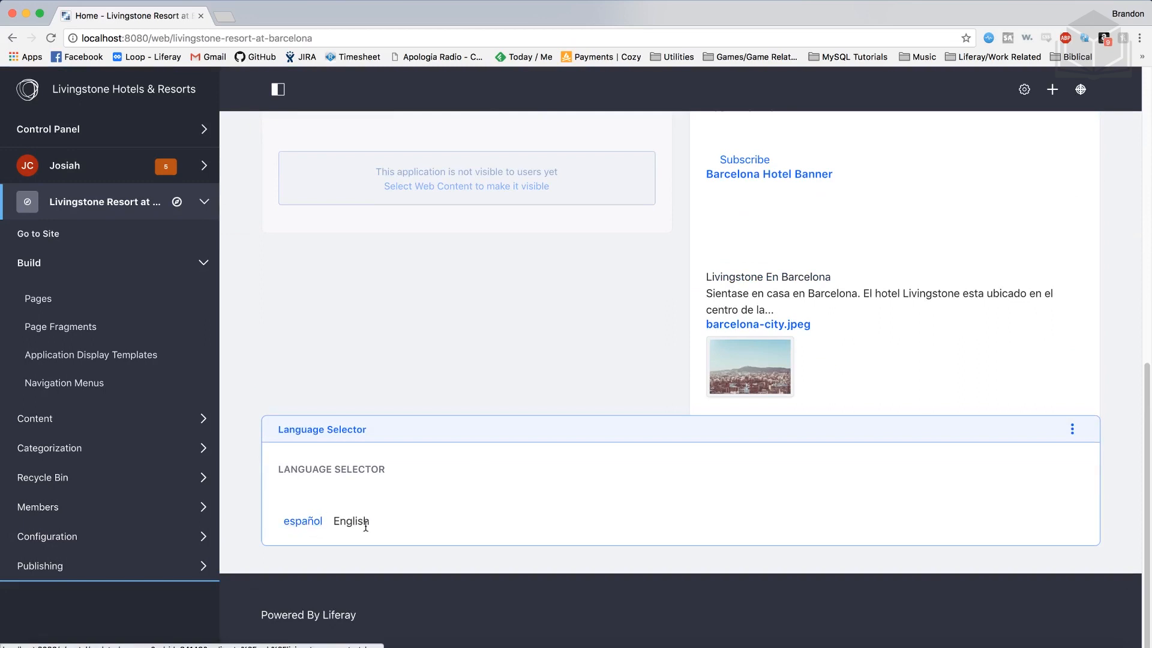
{"action": "scroll", "coordinate": [575, 528], "scroll_direction": "up", "scroll_amount": 5}
{"action": "scroll", "coordinate": [575, 528], "scroll_direction": "down", "scroll_amount": 4}
{"action": "left_click", "coordinate": [303, 546]}
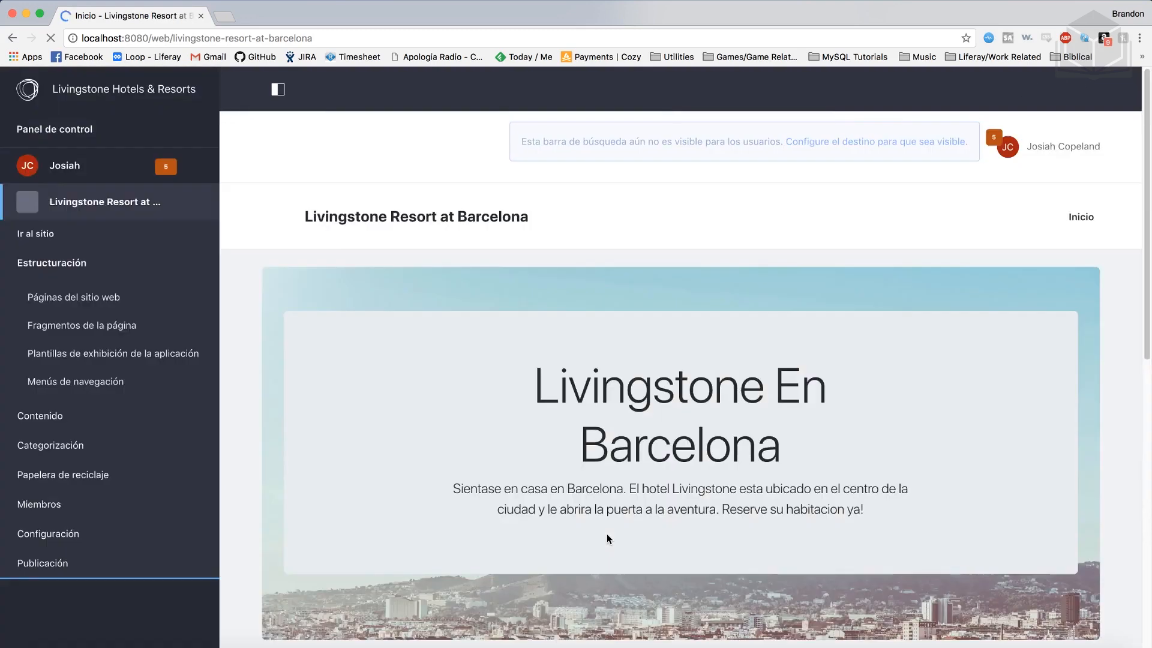
- Review the Spanish page down to the published content, and switch the page back to English
{"action": "left_click", "coordinate": [965, 58]}
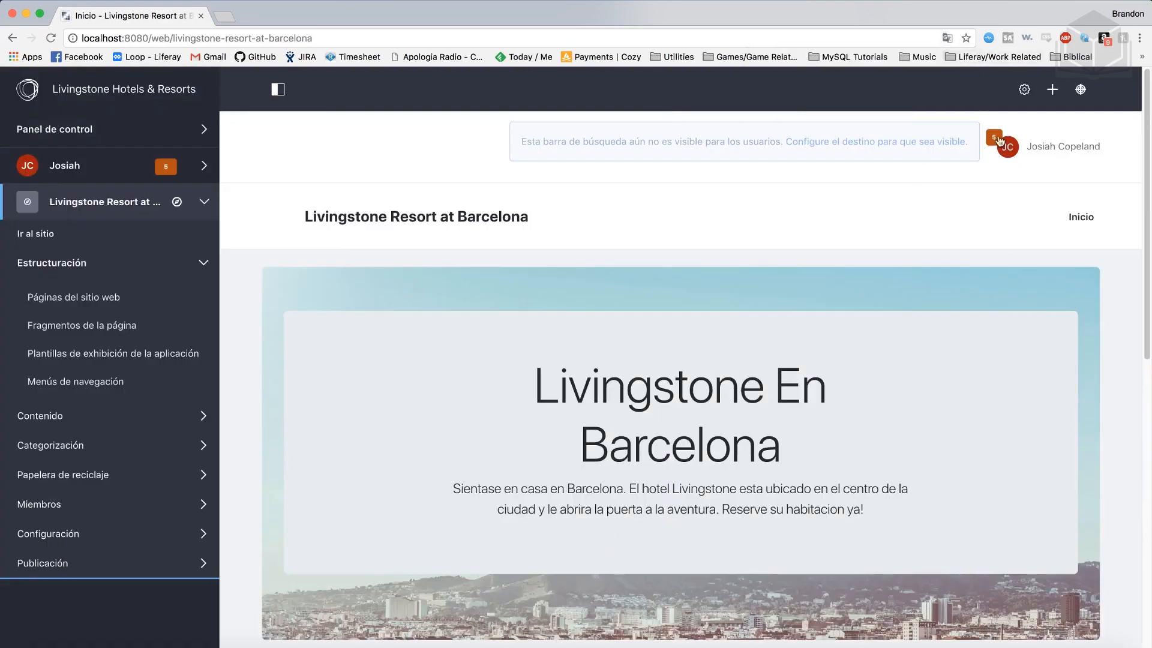
{"action": "scroll", "coordinate": [764, 413], "scroll_direction": "down", "scroll_amount": 8}
{"action": "scroll", "coordinate": [766, 418], "scroll_direction": "down", "scroll_amount": 1}
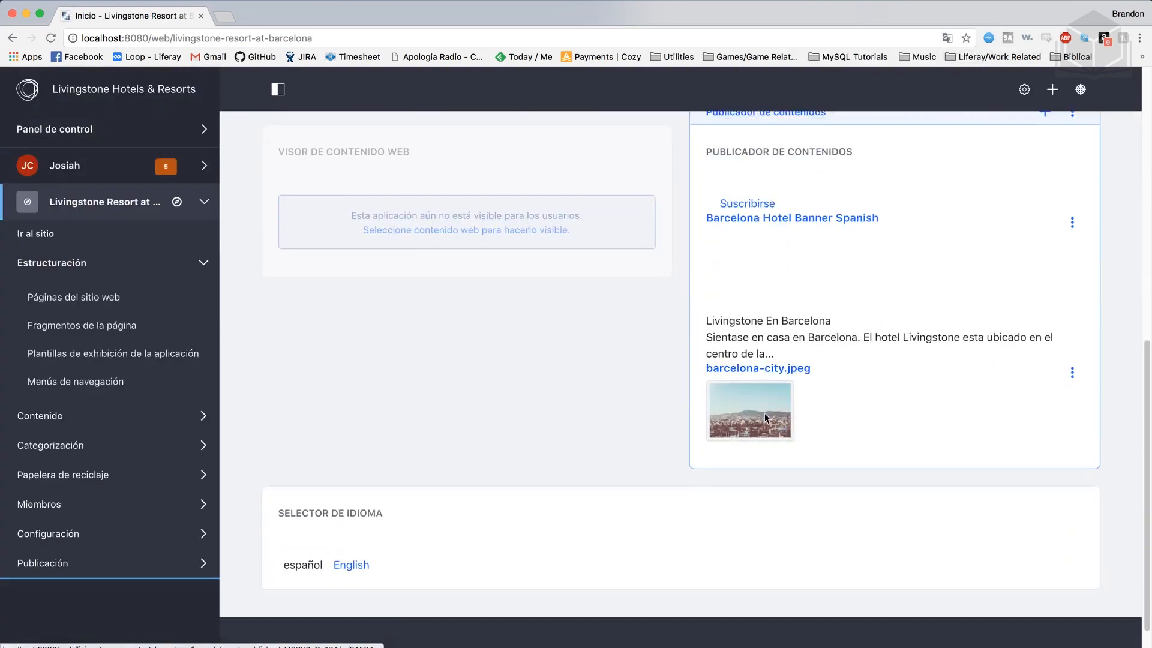
{"action": "left_click", "coordinate": [360, 568]}
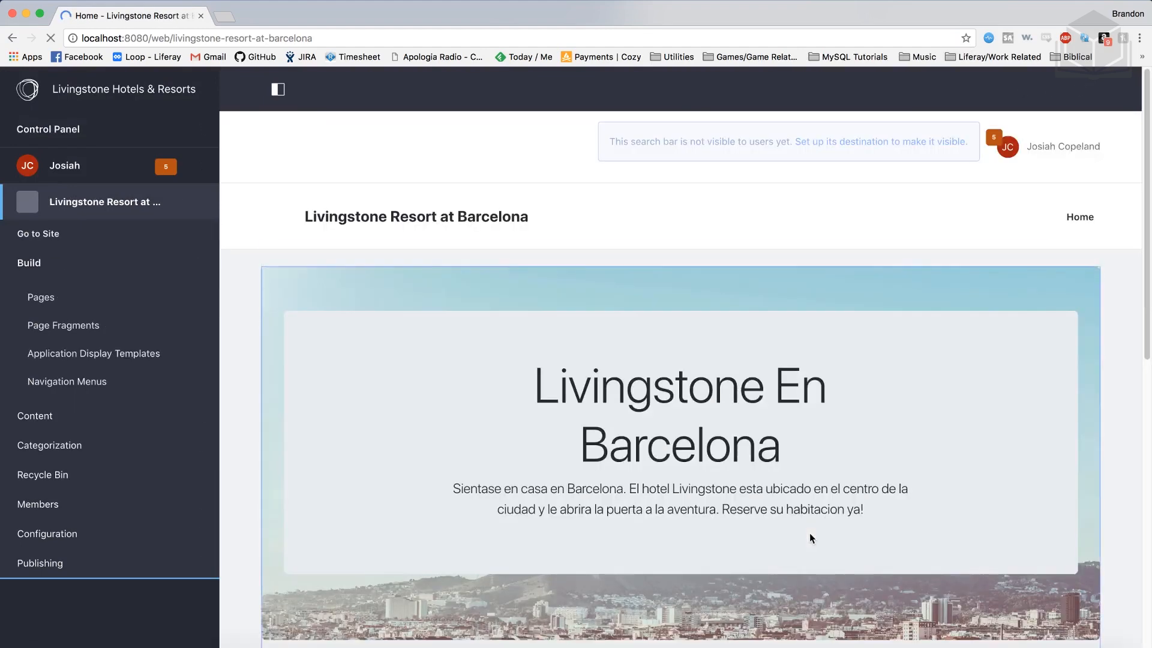